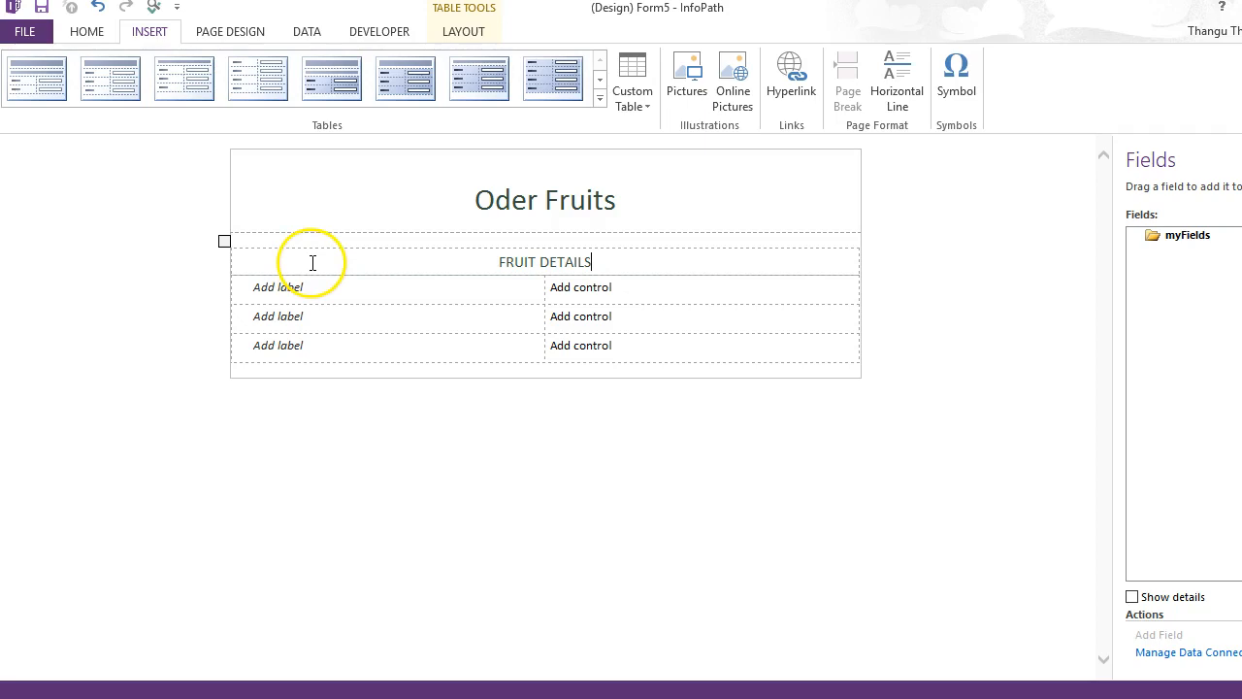
Add a text field named FruitName to myFields with default value Apple, set so that it cannot be blank.
left_click(580, 288)
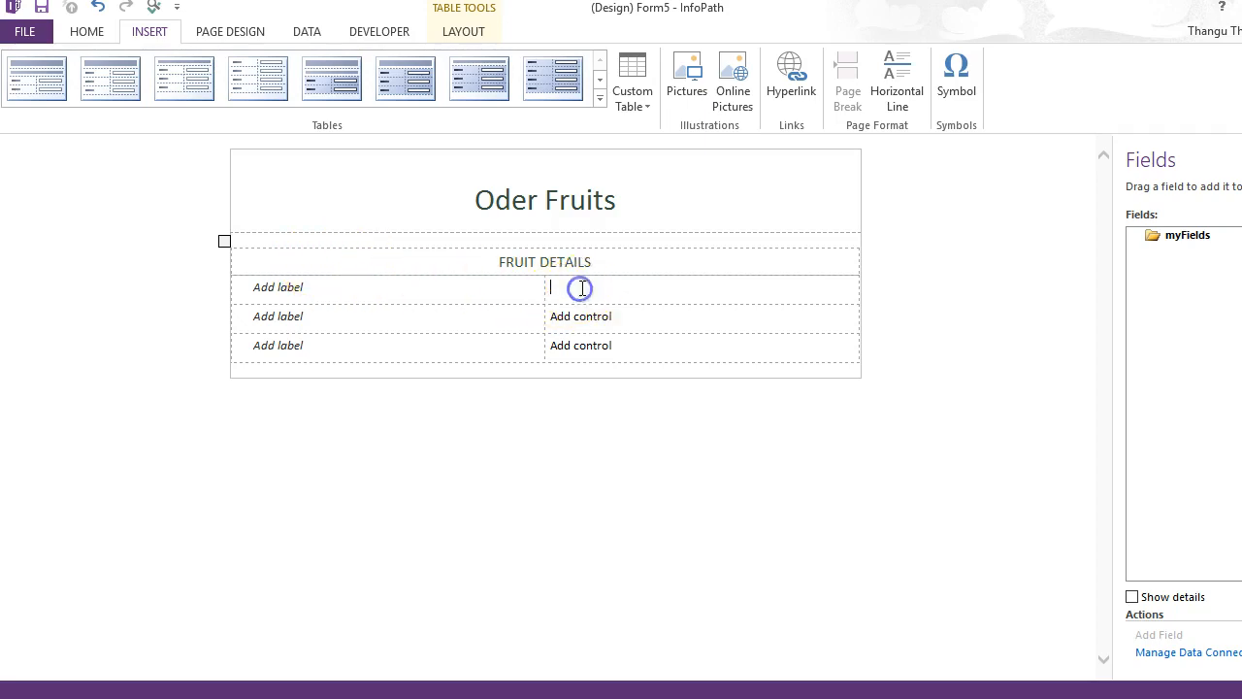
left_click(1181, 236)
right_click(1181, 236)
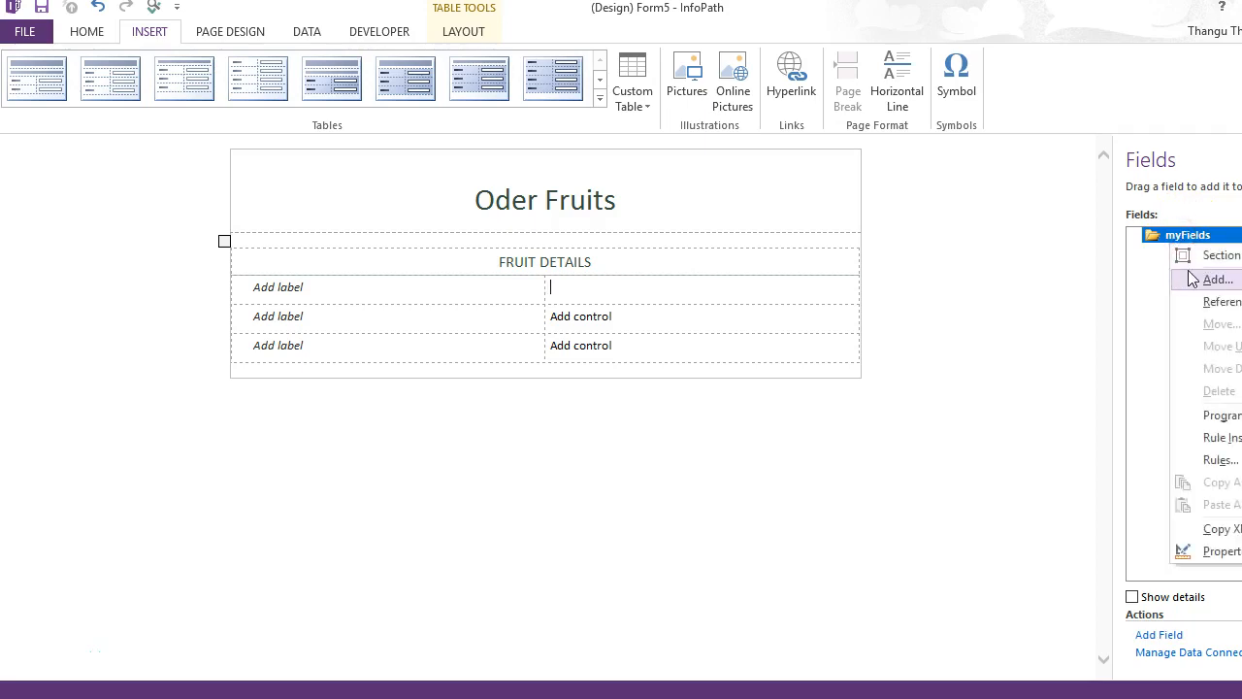
left_click(1192, 279)
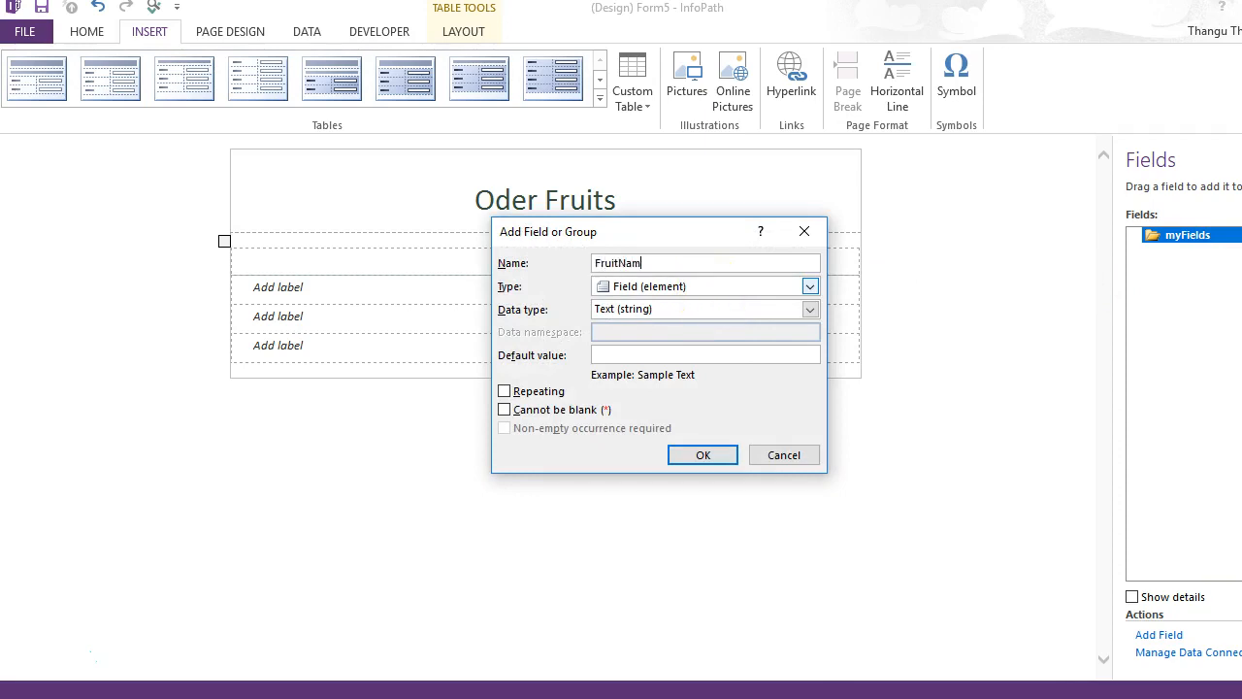
left_click(626, 355)
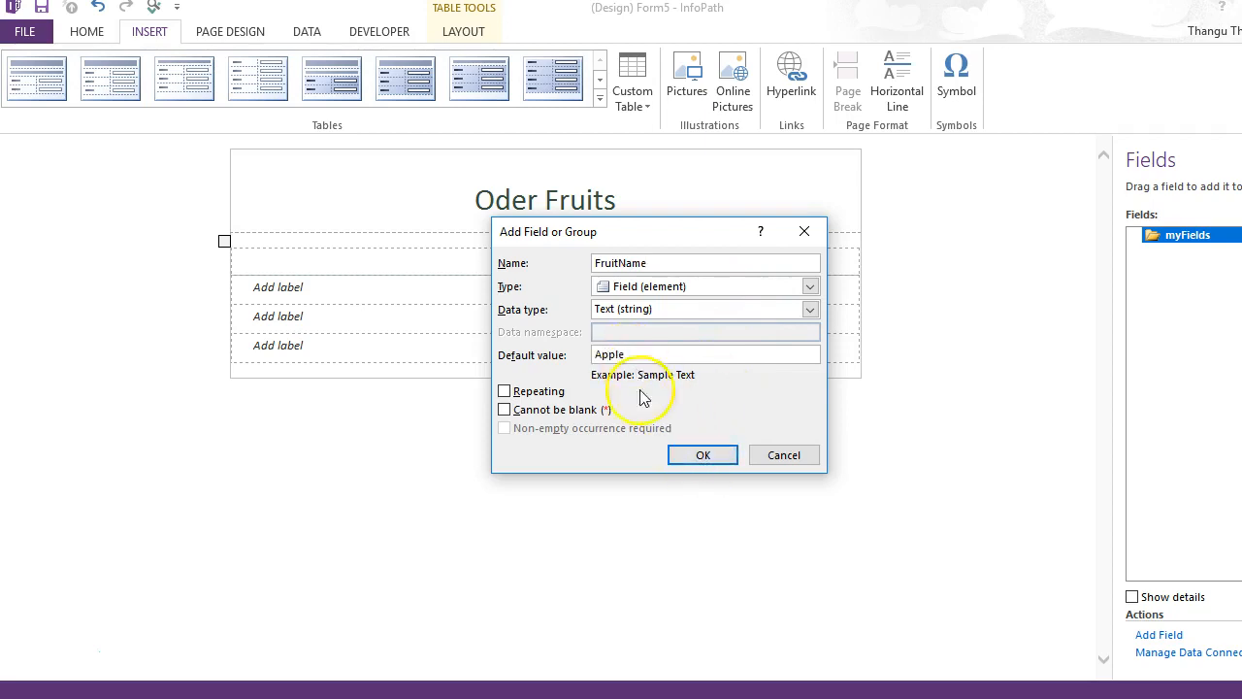
left_click(505, 410)
left_click(710, 456)
Add a Whole Number (integer) field named FruitPrice to myFields with a default value of 100.
right_click(1169, 233)
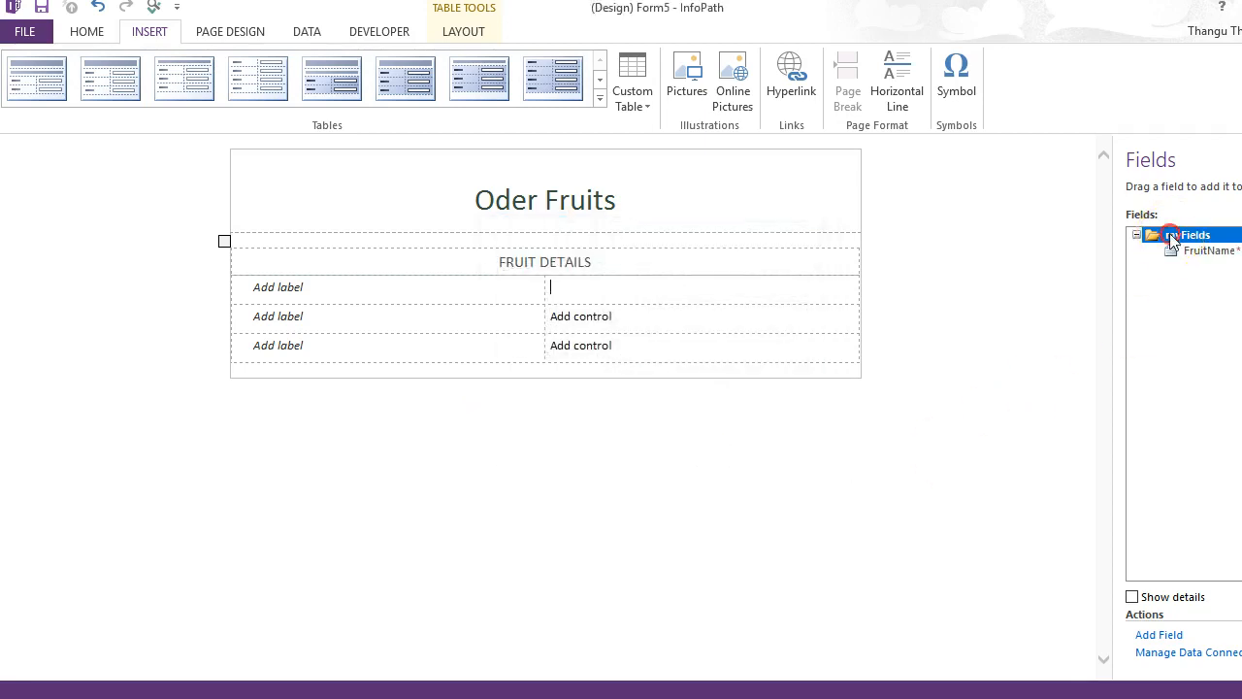
left_click(1172, 348)
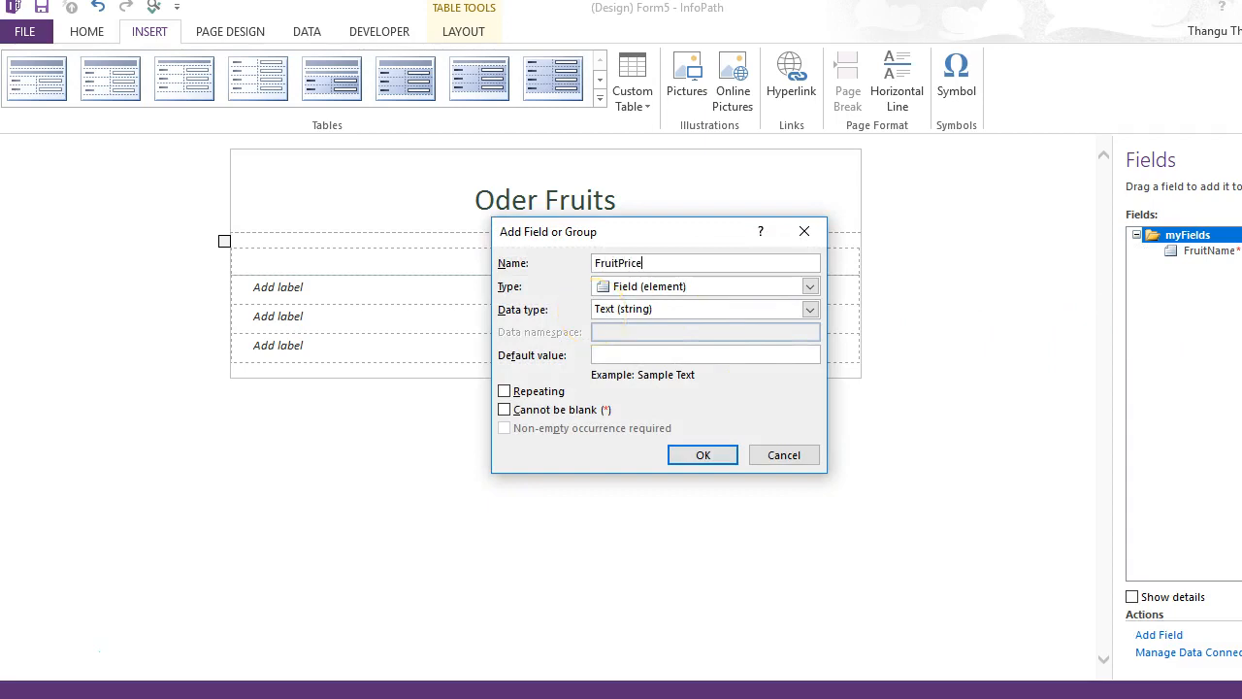
left_click(659, 309)
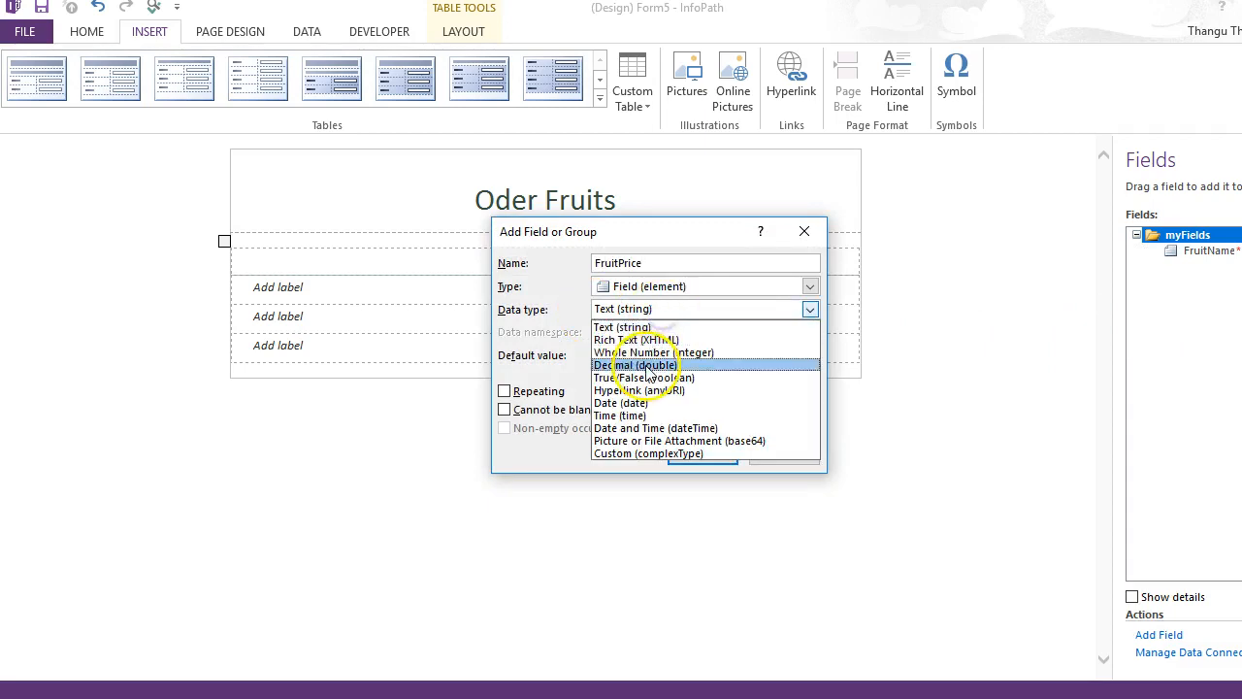
left_click(648, 355)
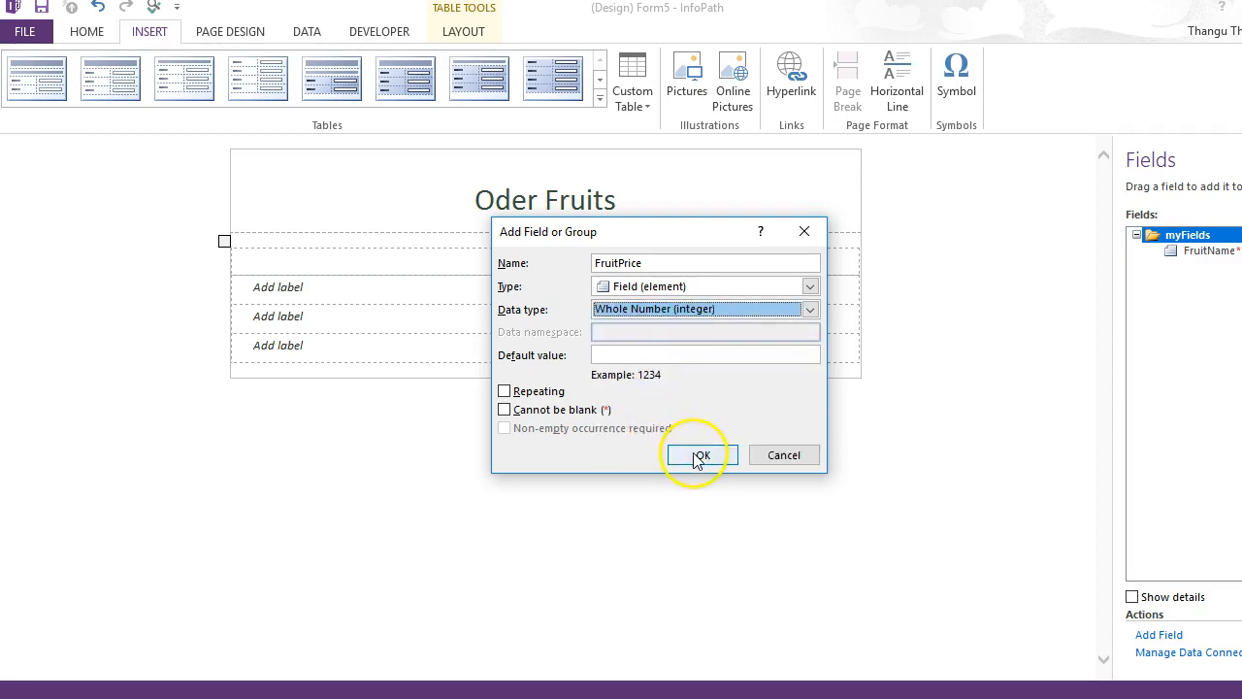
left_click(654, 356)
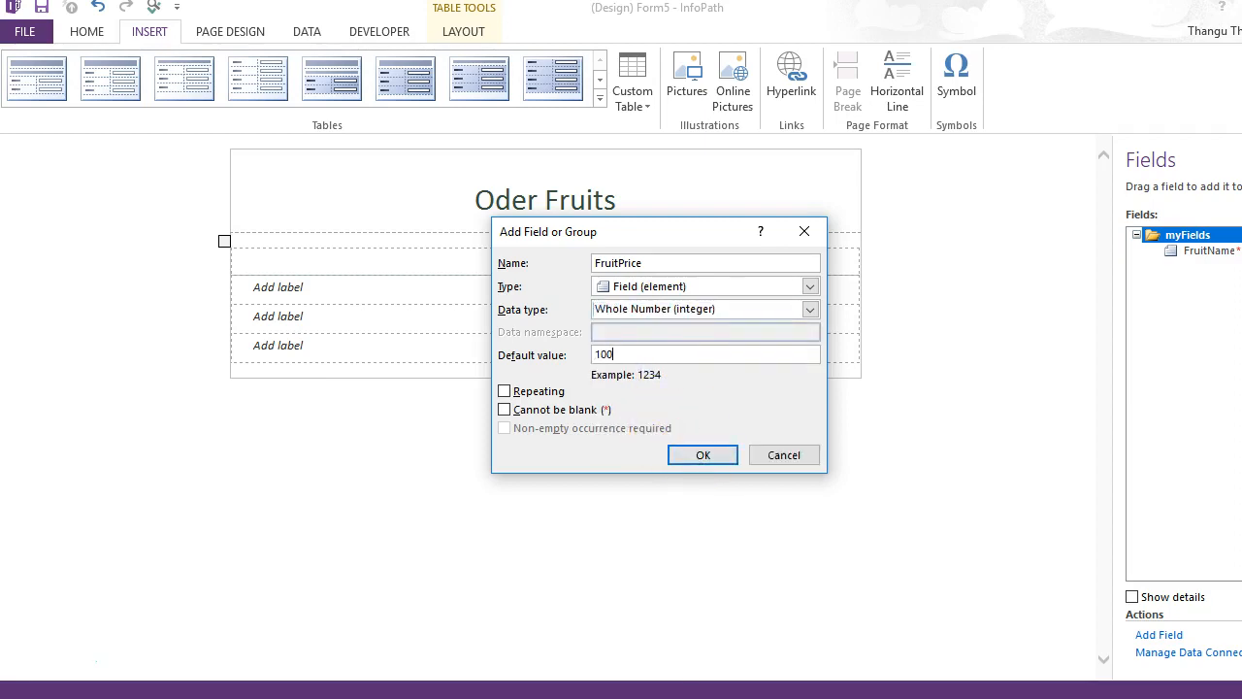
type("100")
left_click(684, 458)
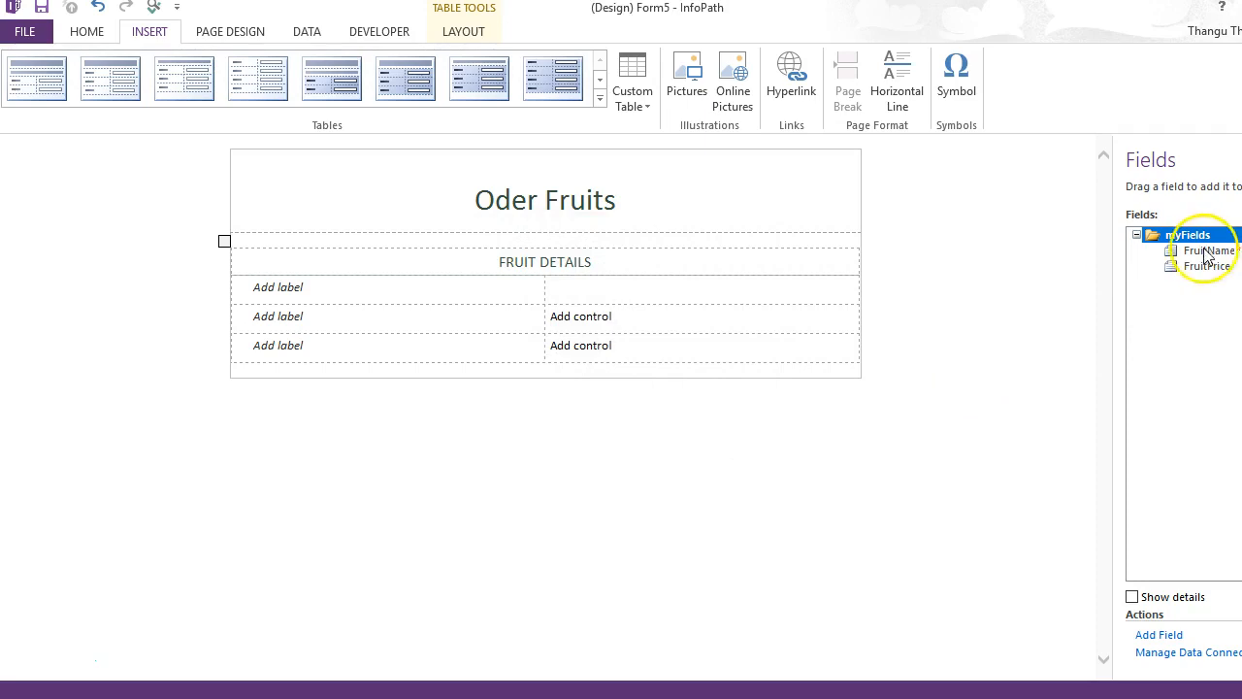
Add a text field named FruitColor to myFields with the default value green.
right_click(1188, 235)
left_click(1174, 347)
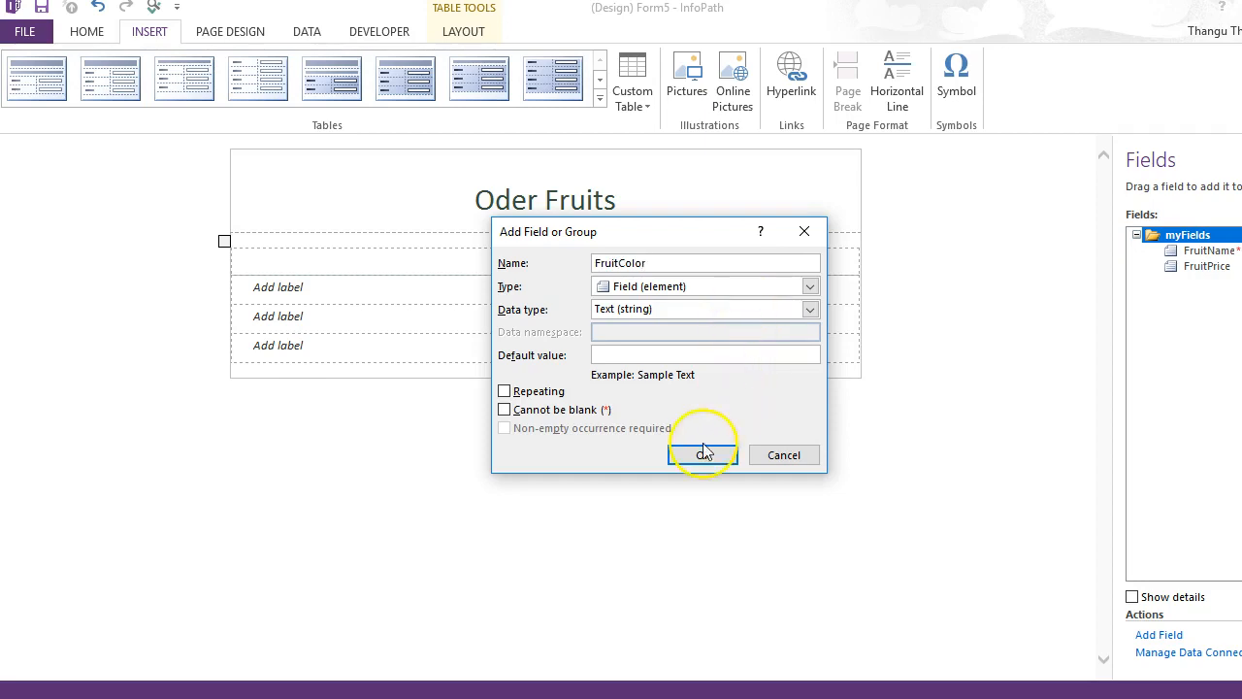
left_click(621, 356)
type("green")
left_click(702, 454)
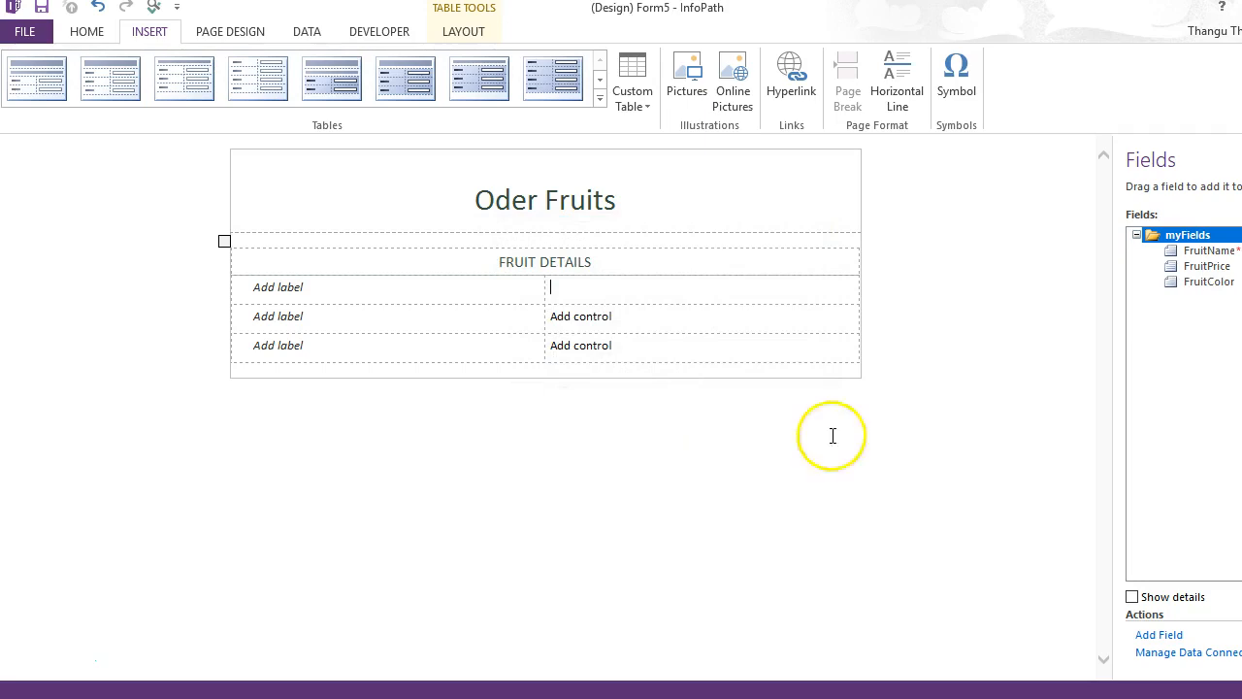
Place FruitName, FruitPrice and FruitColor in order into the control cells of the three Fruit Details rows.
left_click_drag(1203, 250, 613, 288)
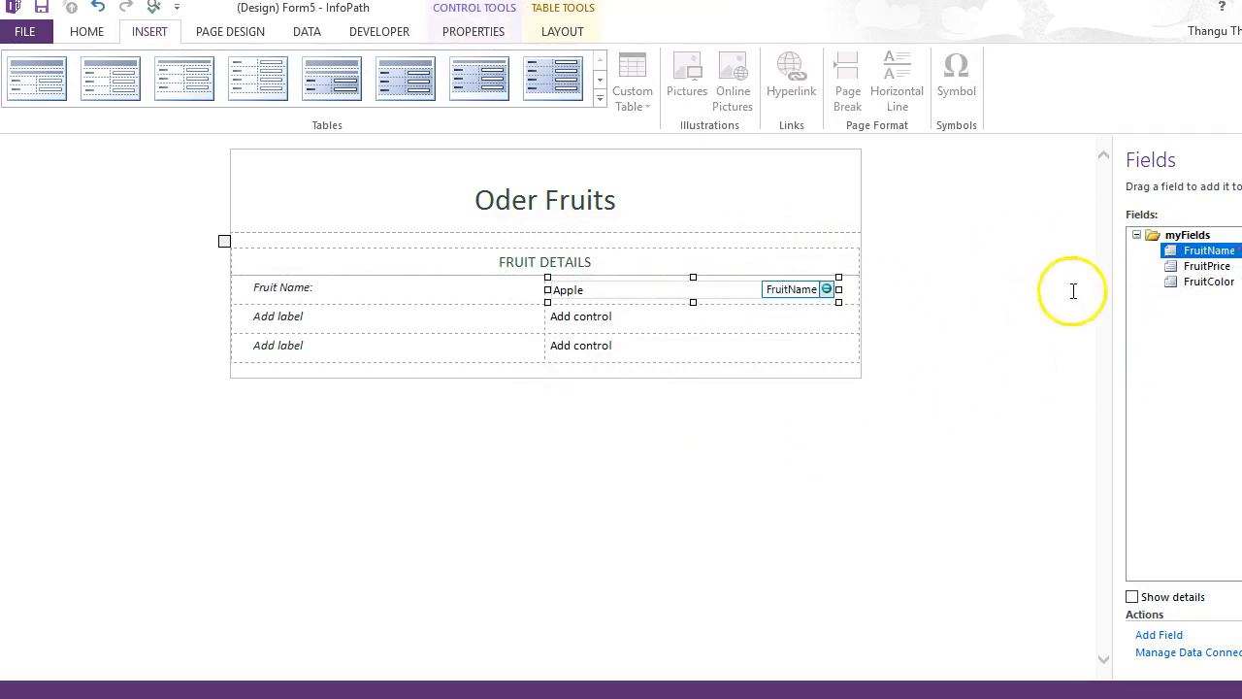
left_click_drag(1182, 276, 684, 326)
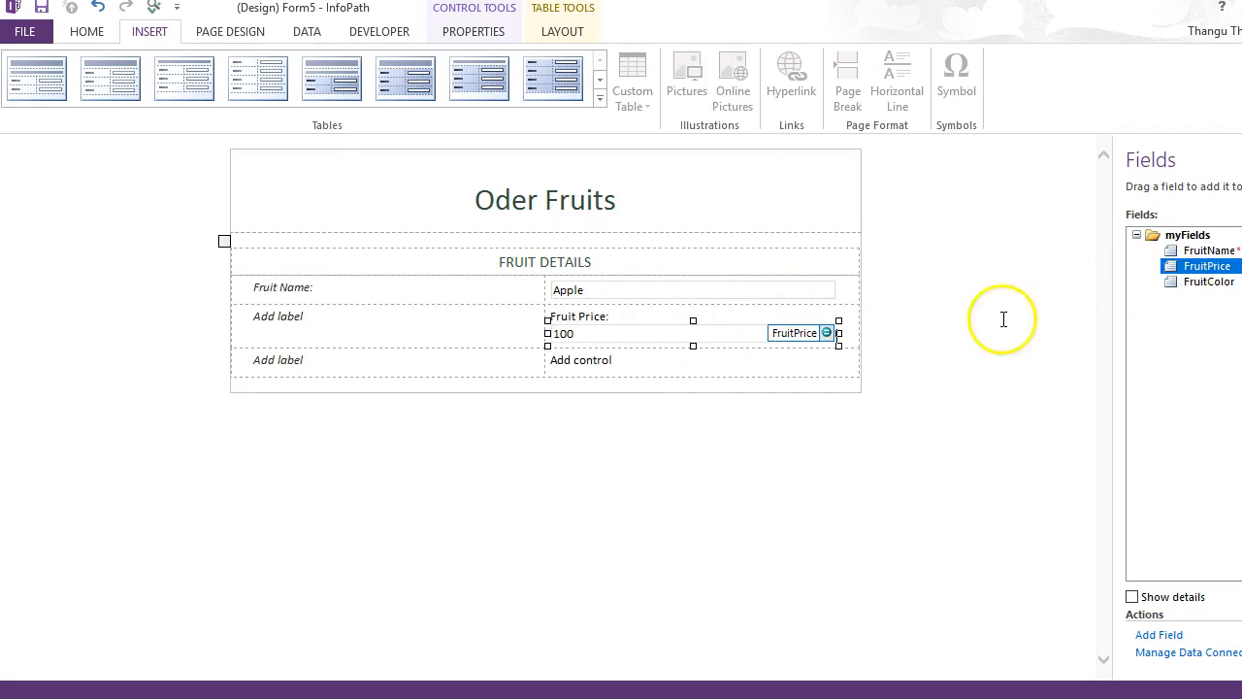
left_click_drag(1199, 282, 614, 374)
Move the "Fruit Price:" text out of the control cell into the empty label cell of the same row.
left_click(591, 315)
double_click(591, 317)
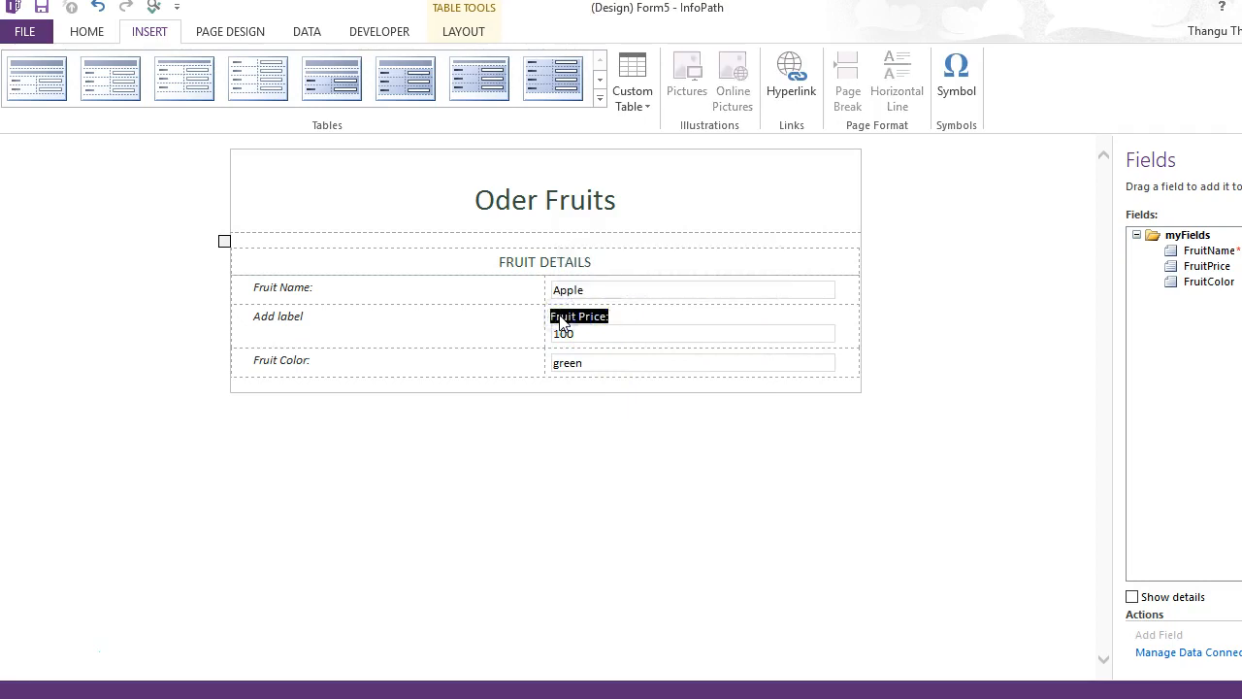
key("ctrl+x")
left_click(423, 319)
key("ctrl+v")
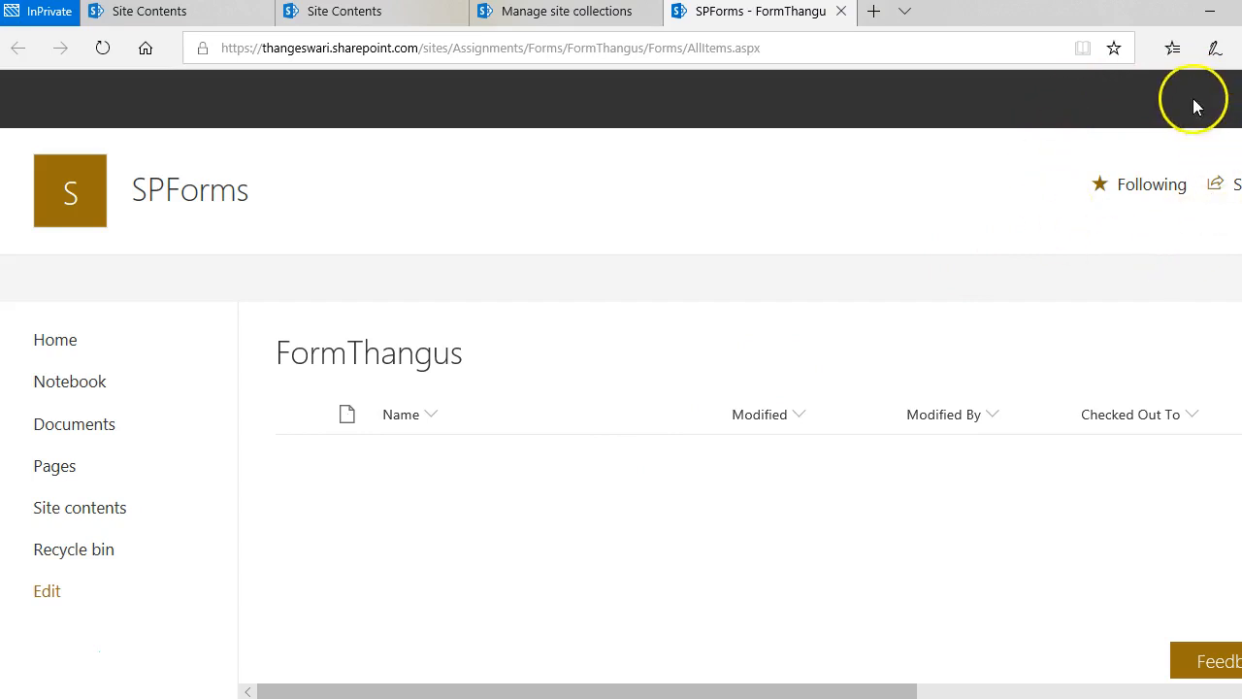
Switch to SharePoint in the browser and add a Form Library named FruitForms to the SPForms site.
left_click(338, 14)
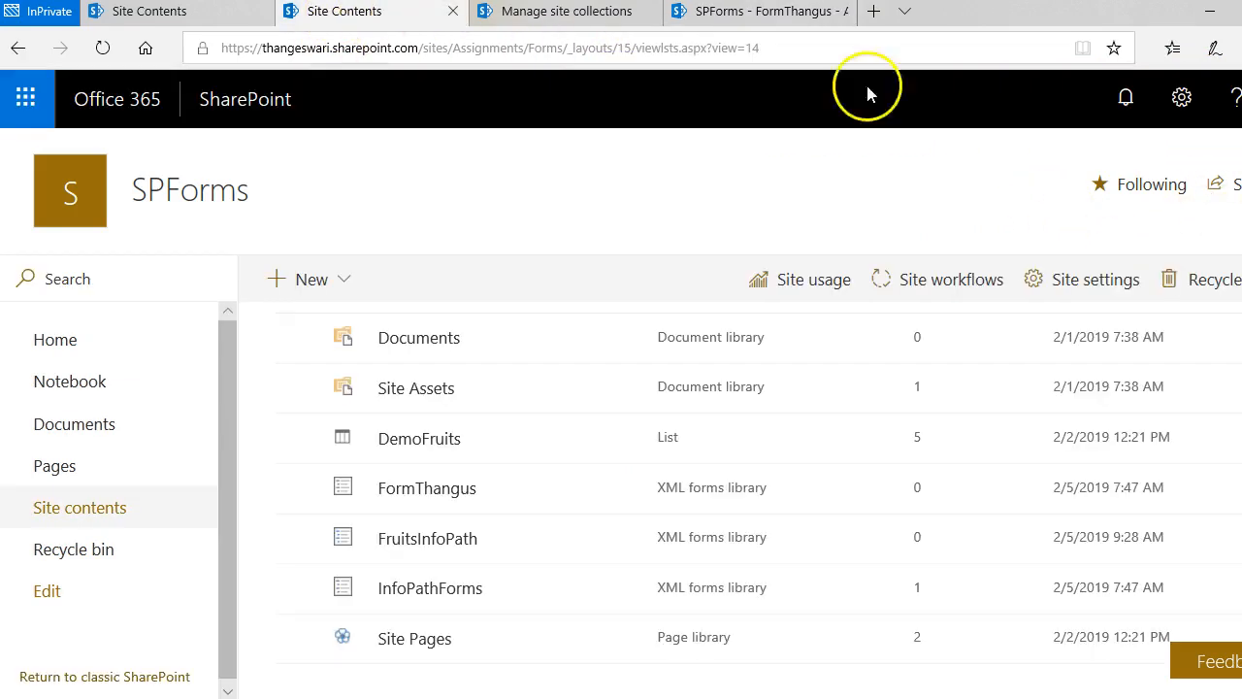
left_click(1193, 101)
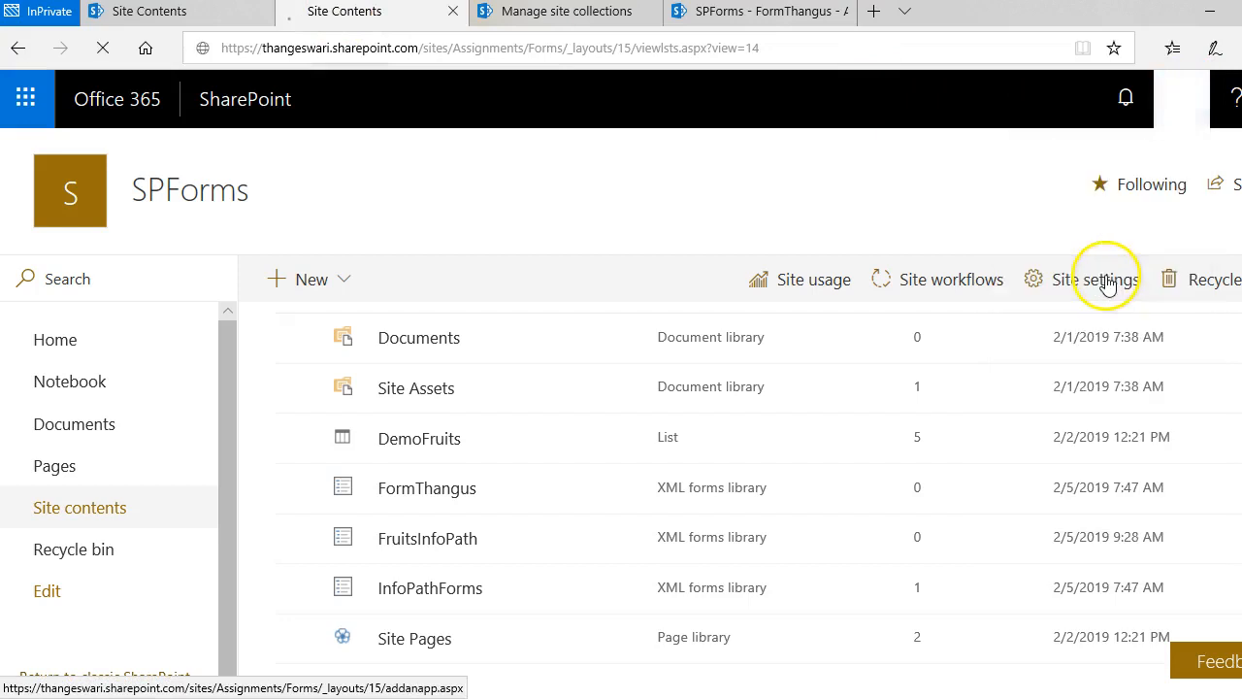
left_click(339, 337)
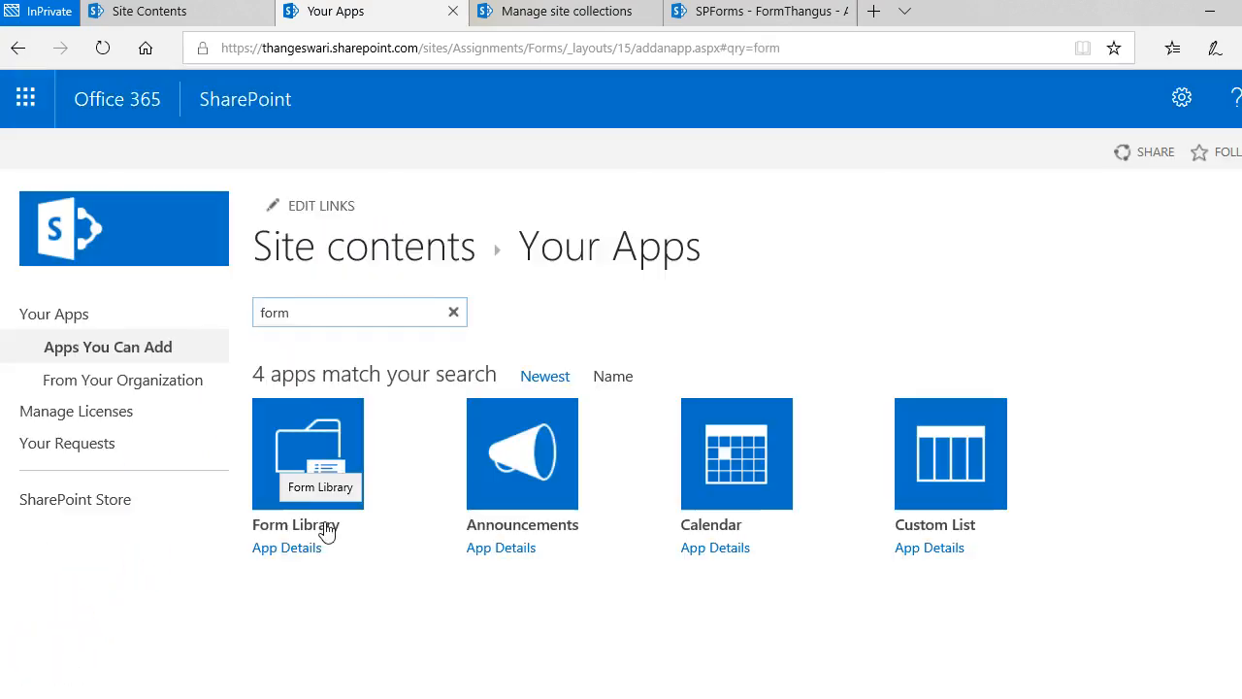
left_click(327, 485)
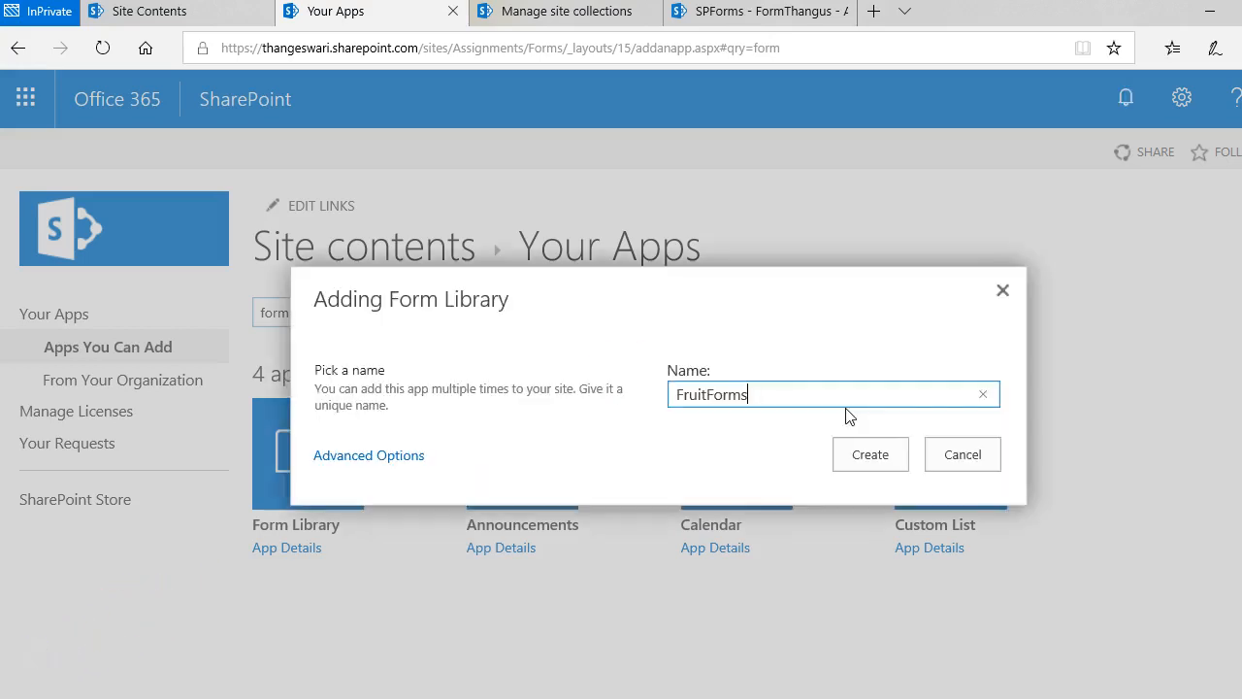
left_click(858, 462)
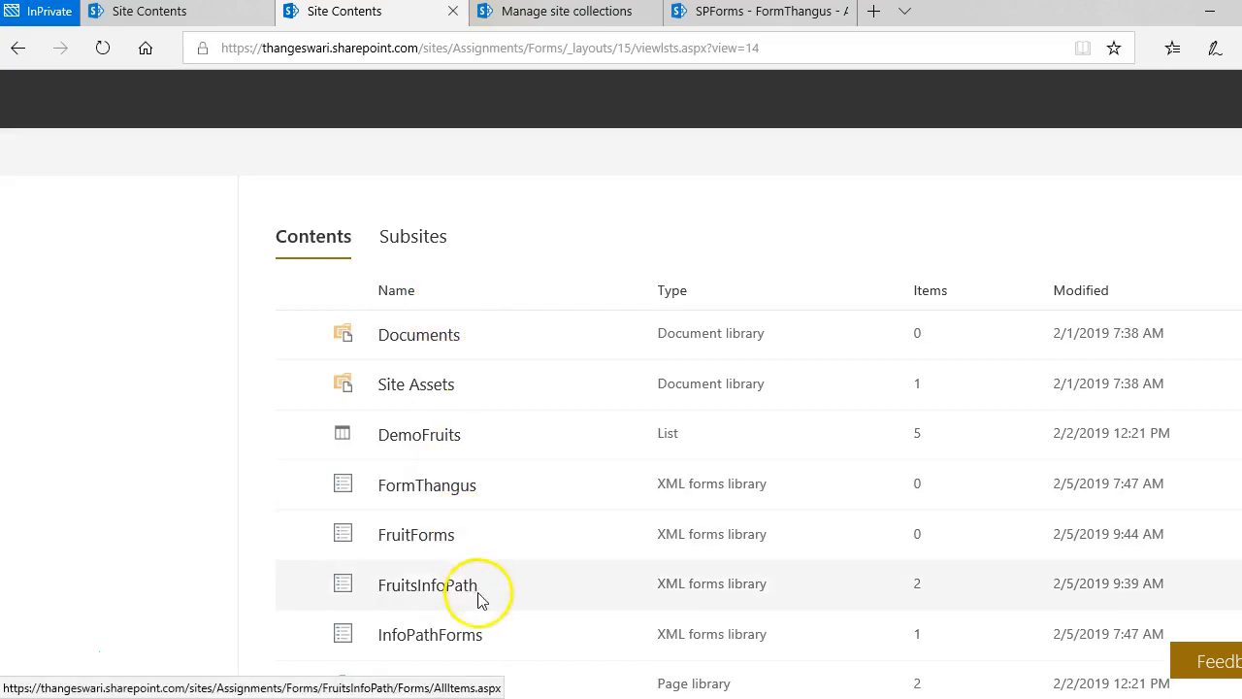
Open the new FruitForms library from the site contents and inspect its web address.
scroll(454, 533, "down", 1)
left_click(439, 488)
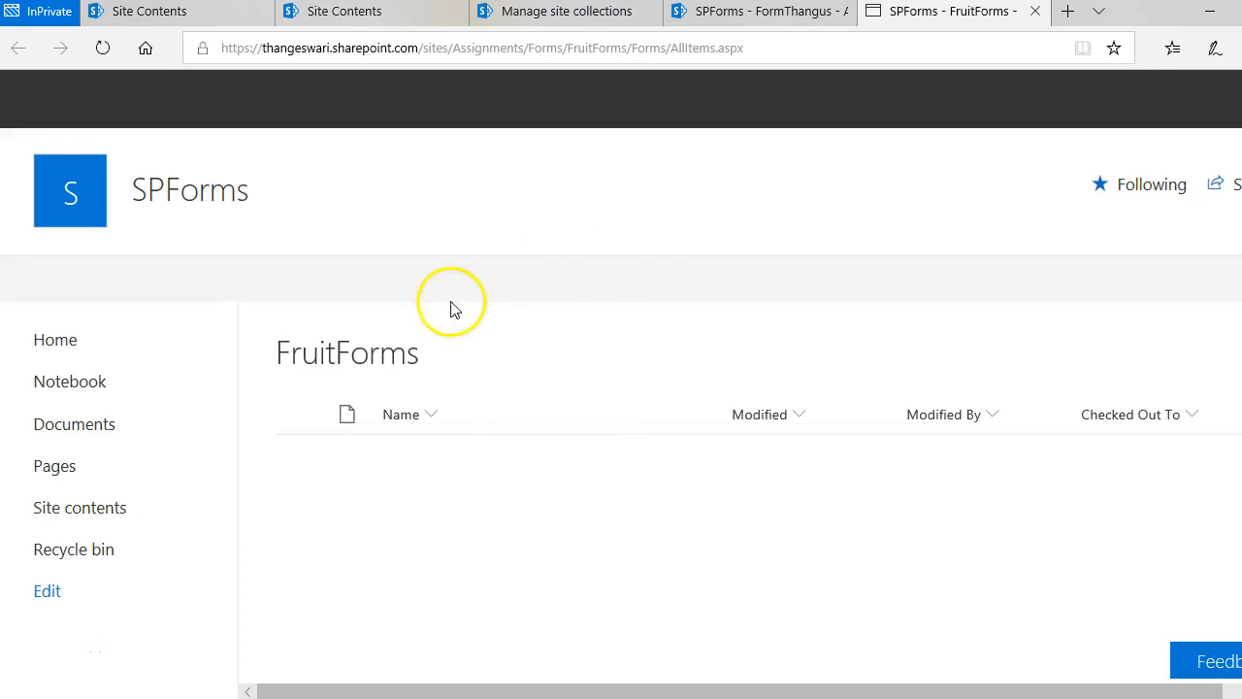
left_click(627, 48)
left_click(627, 48)
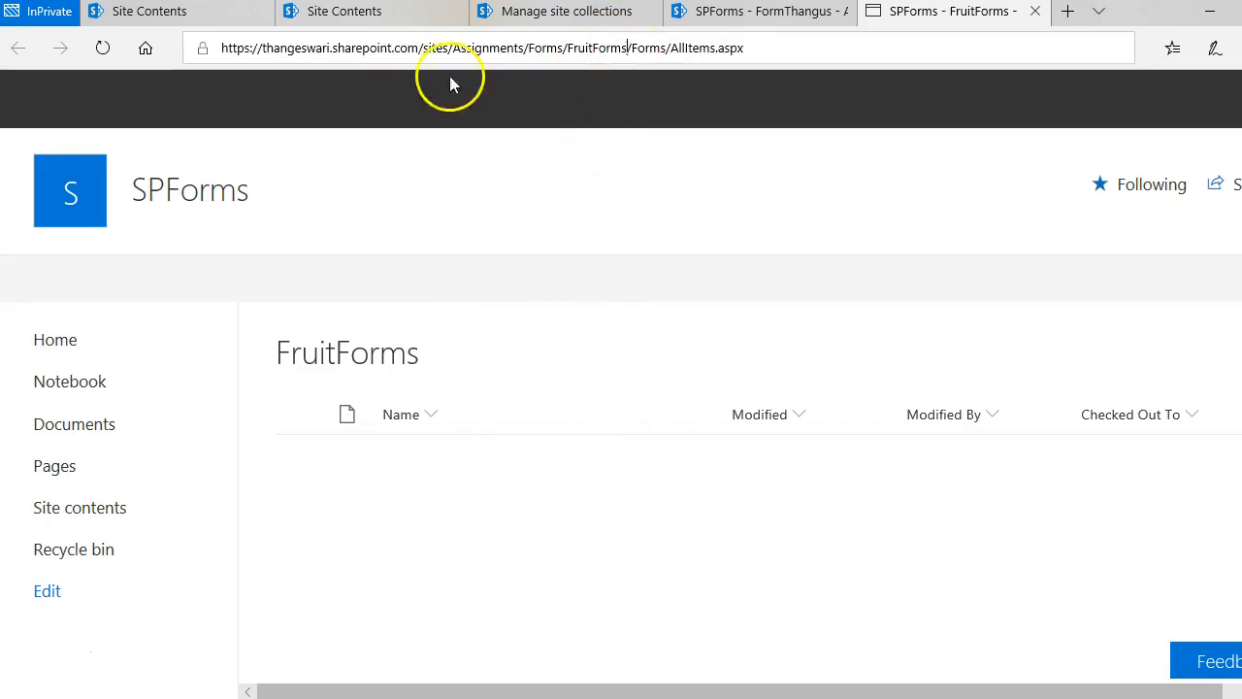
Examine the InfoPath browser-enabled form template settings in the SharePoint admin center.
left_click(558, 13)
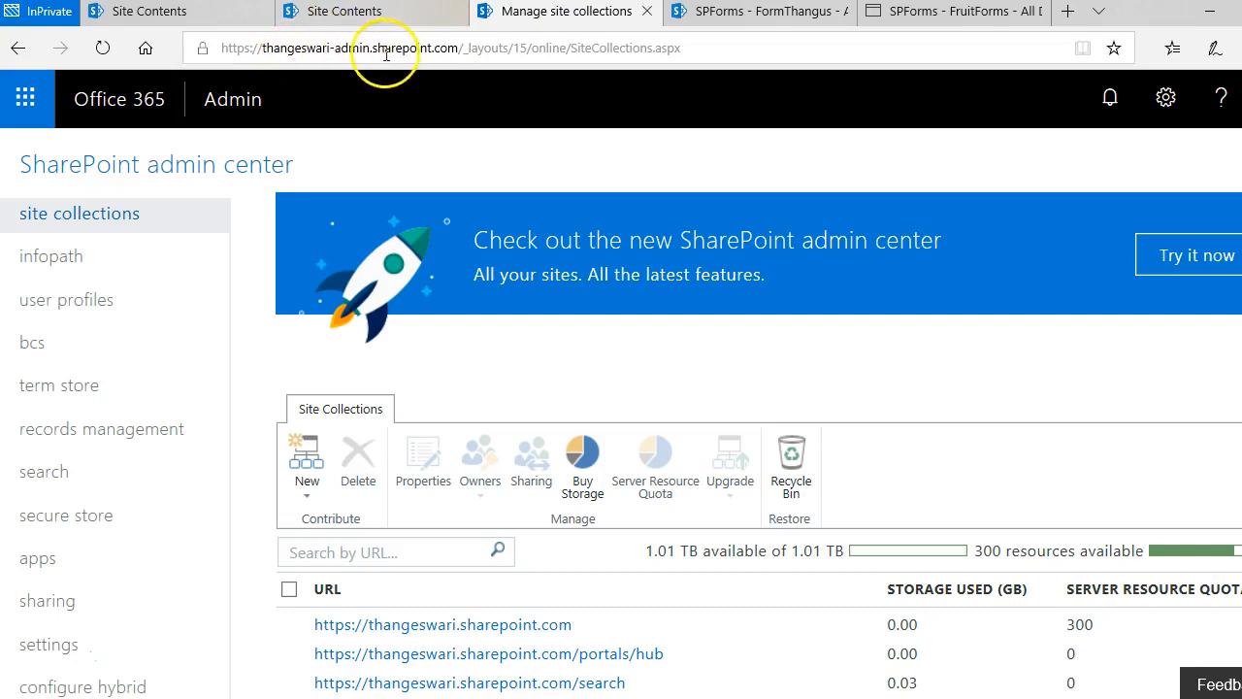
scroll(546, 346, "down", 3)
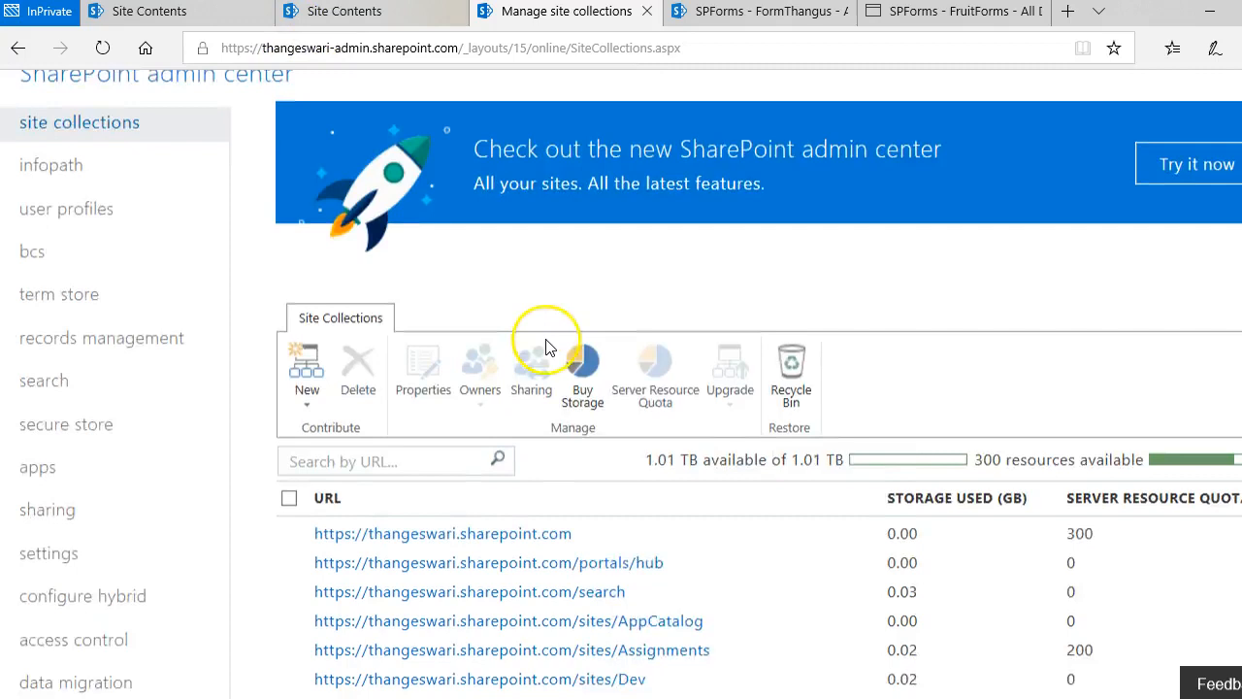
scroll(514, 335, "up", 3)
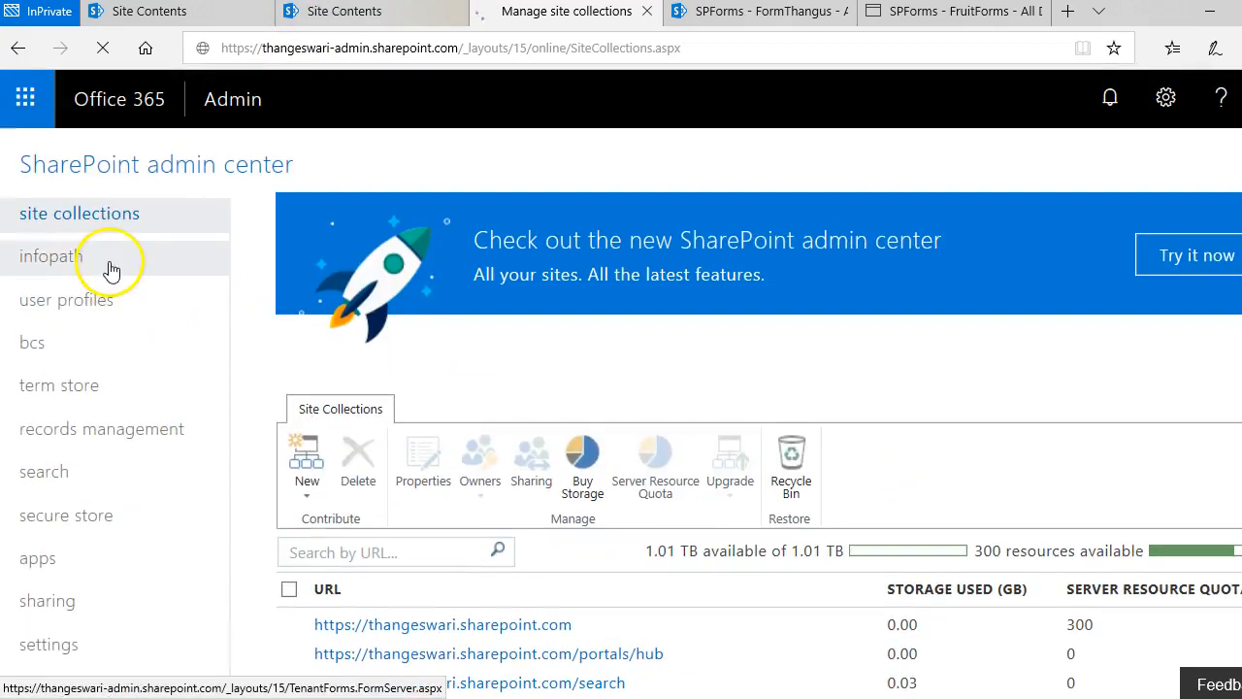
left_click(113, 270)
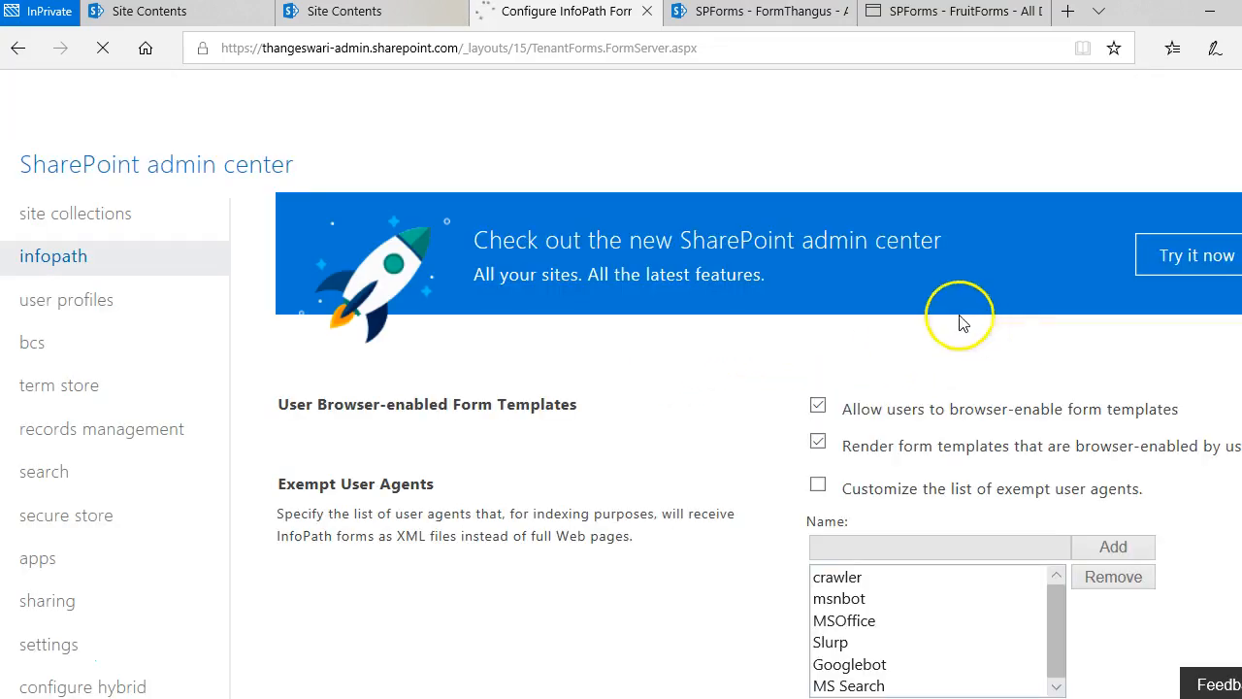
scroll(906, 427, "down", 2)
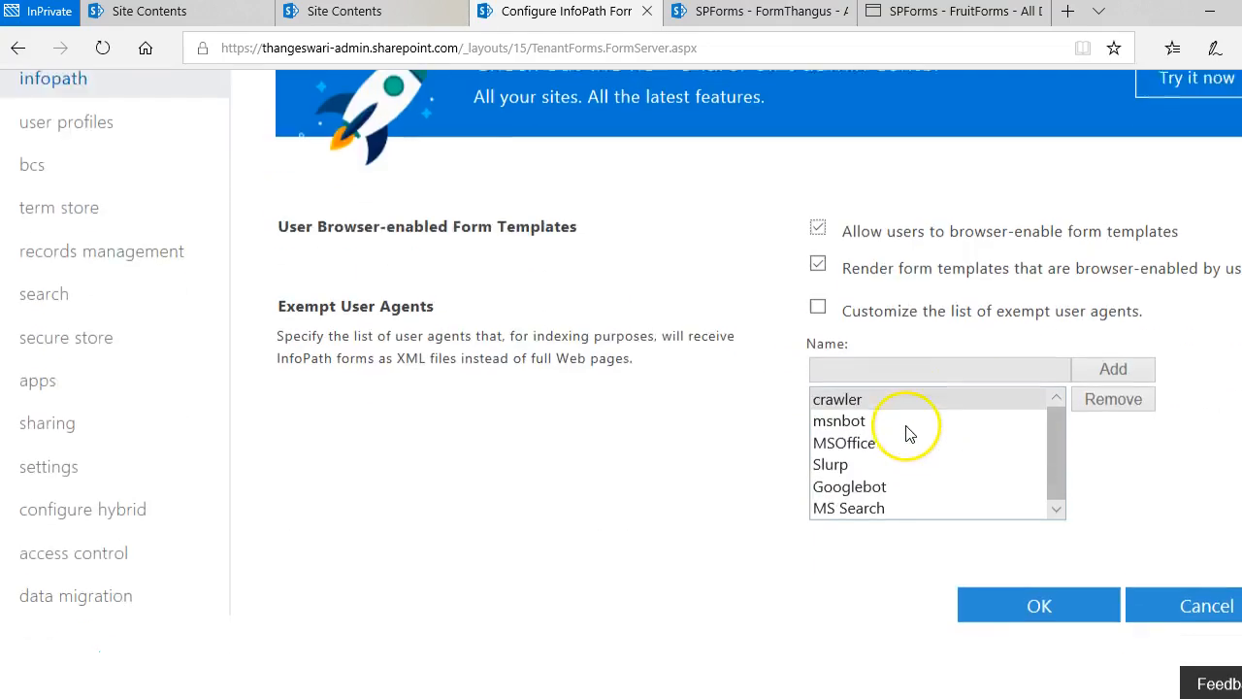
scroll(910, 439, "up", 2)
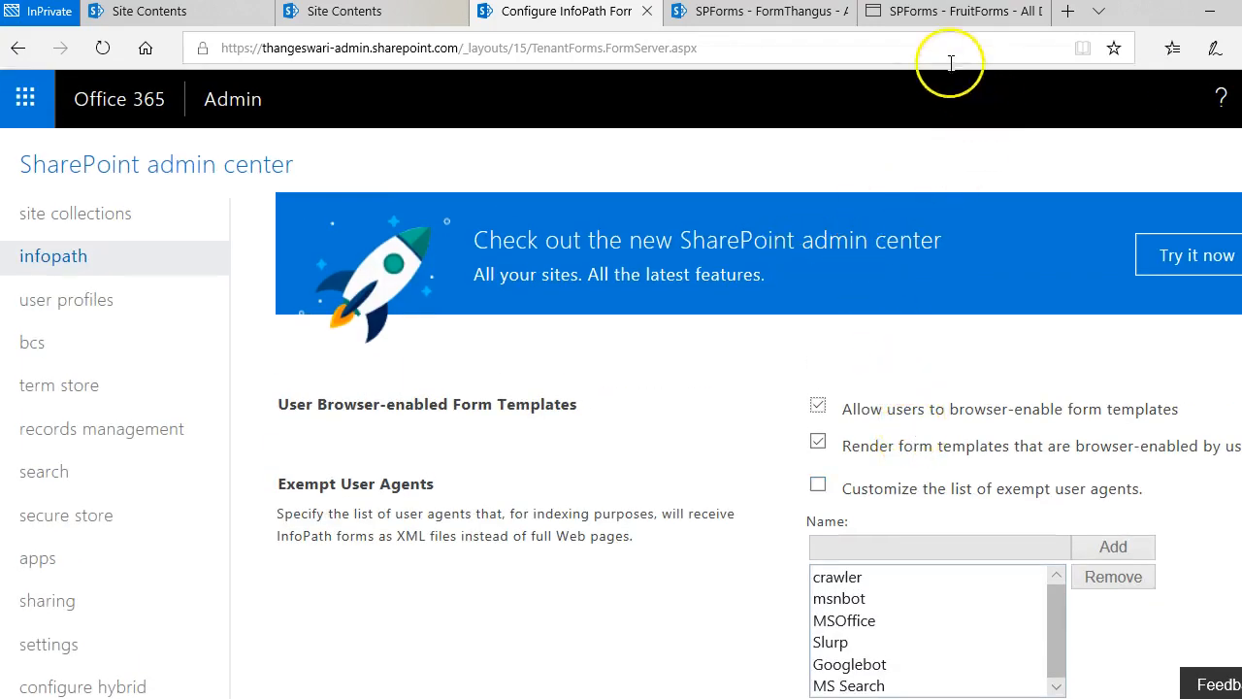
Check the other form library's address, and reopen FruitForms from the site contents in a new tab to view its address.
left_click(766, 12)
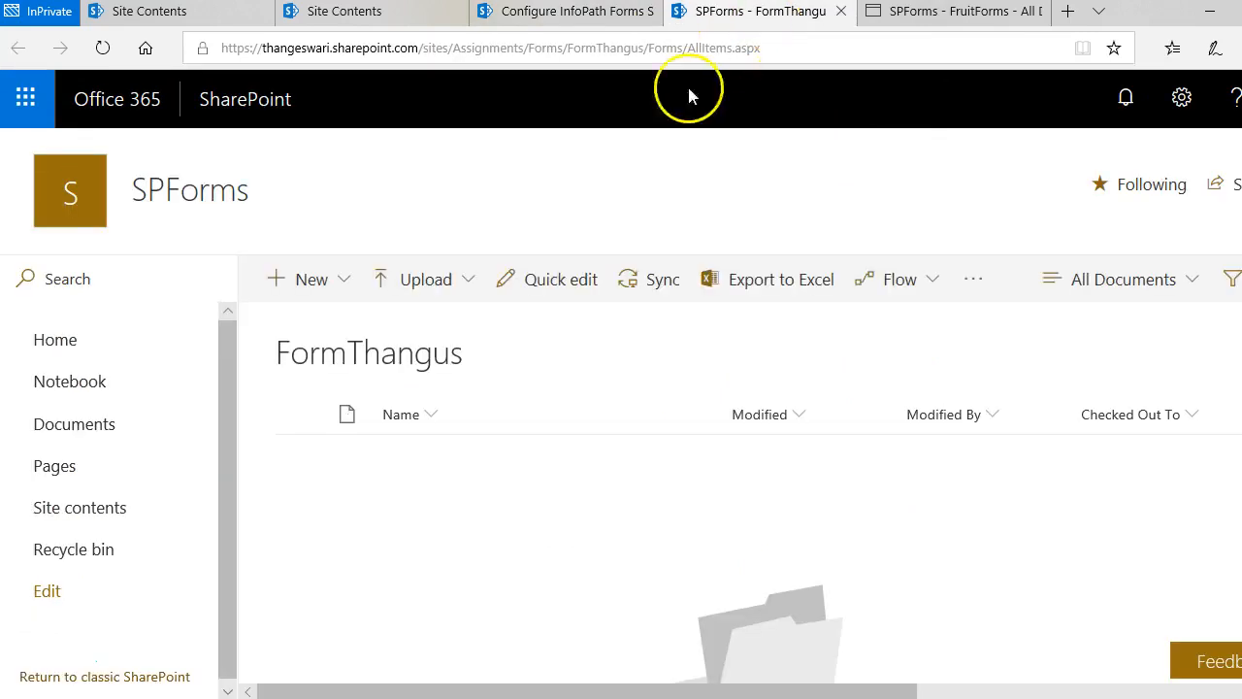
left_click(582, 48)
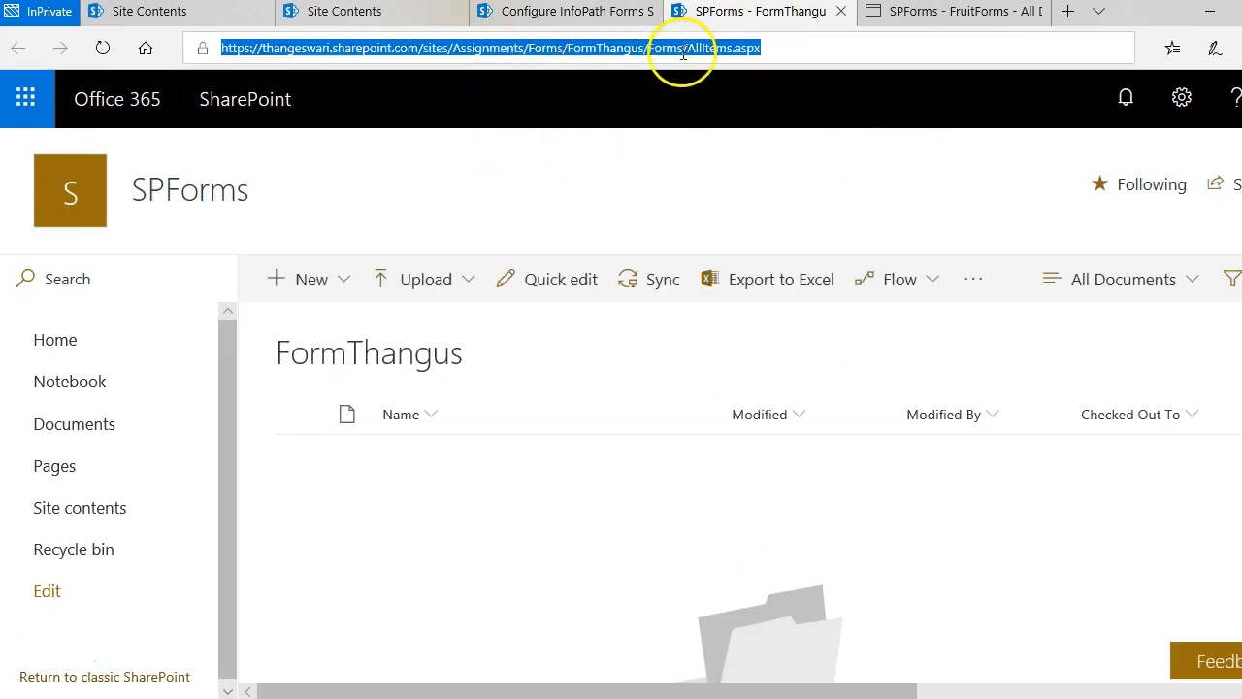
left_click(335, 14)
left_click(444, 614)
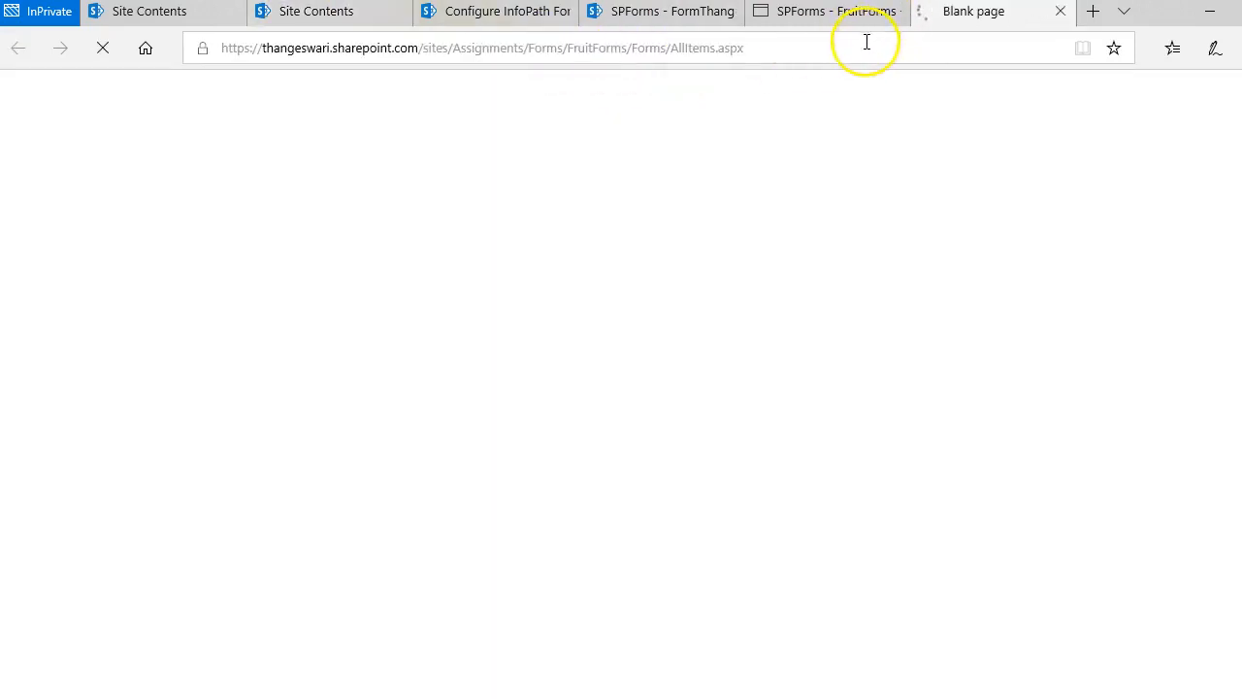
left_click(877, 46)
Switch to InfoPath and start a SharePoint library submit connection, setting its document library to the FruitForms address ending in FruitForms/Forms.
left_click(786, 693)
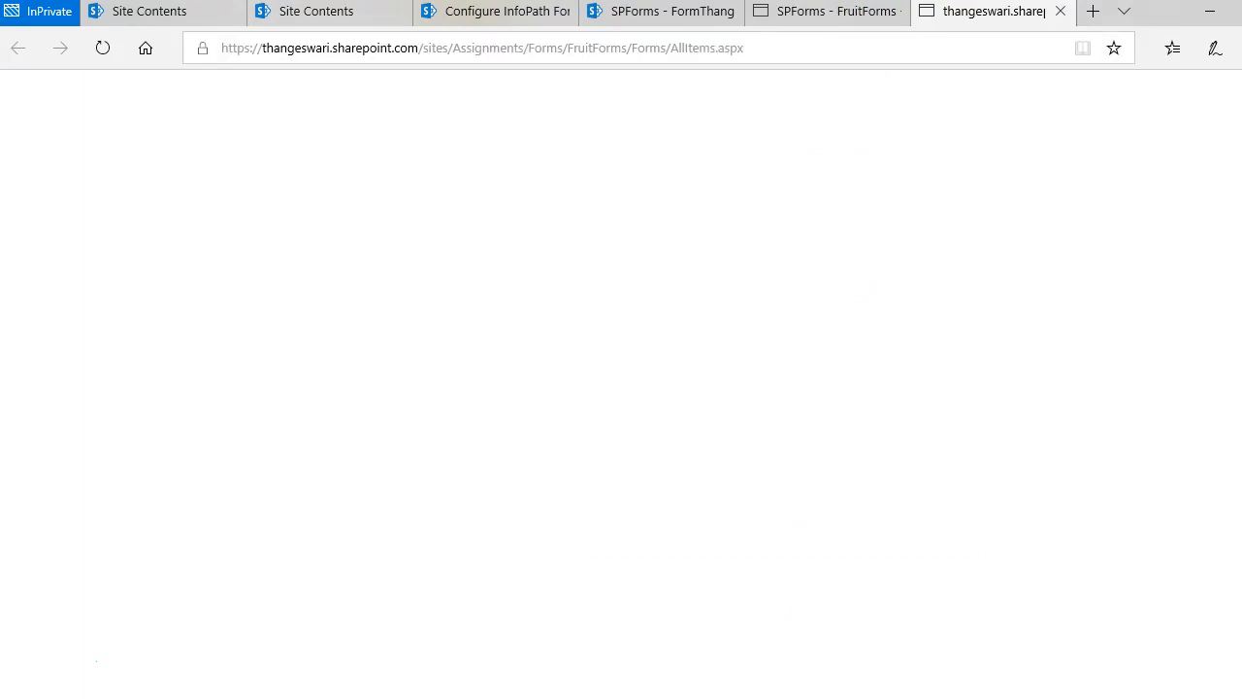
left_click(821, 624)
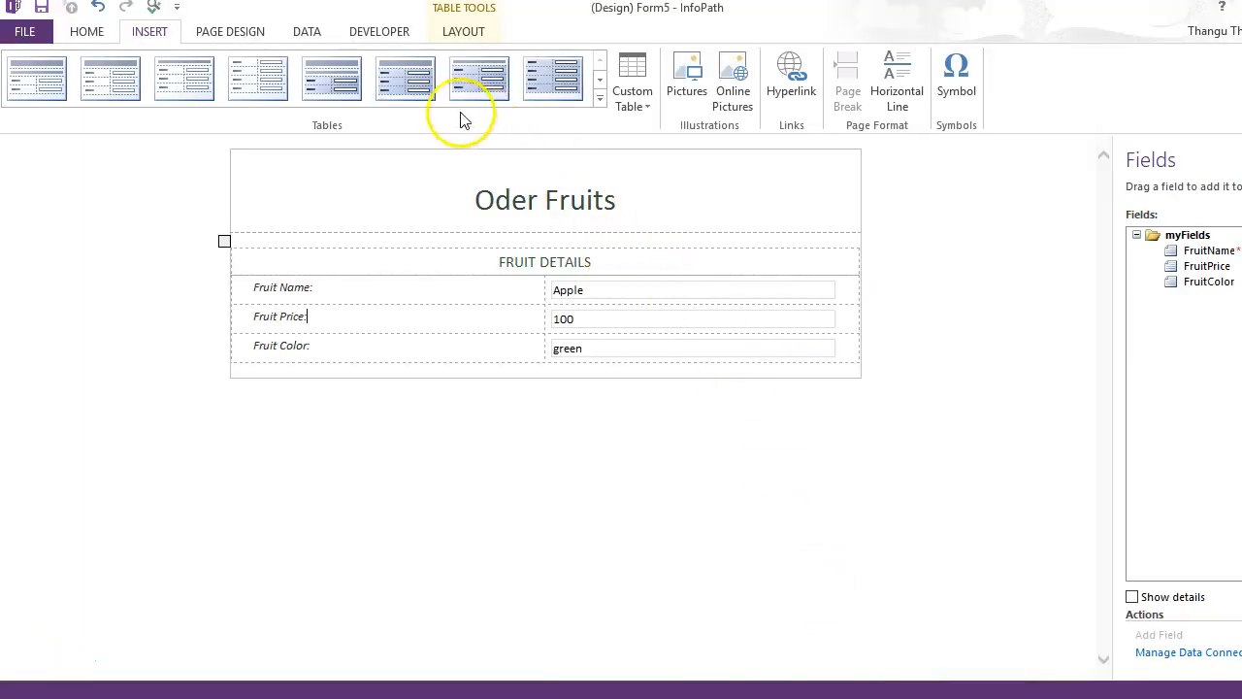
left_click(307, 31)
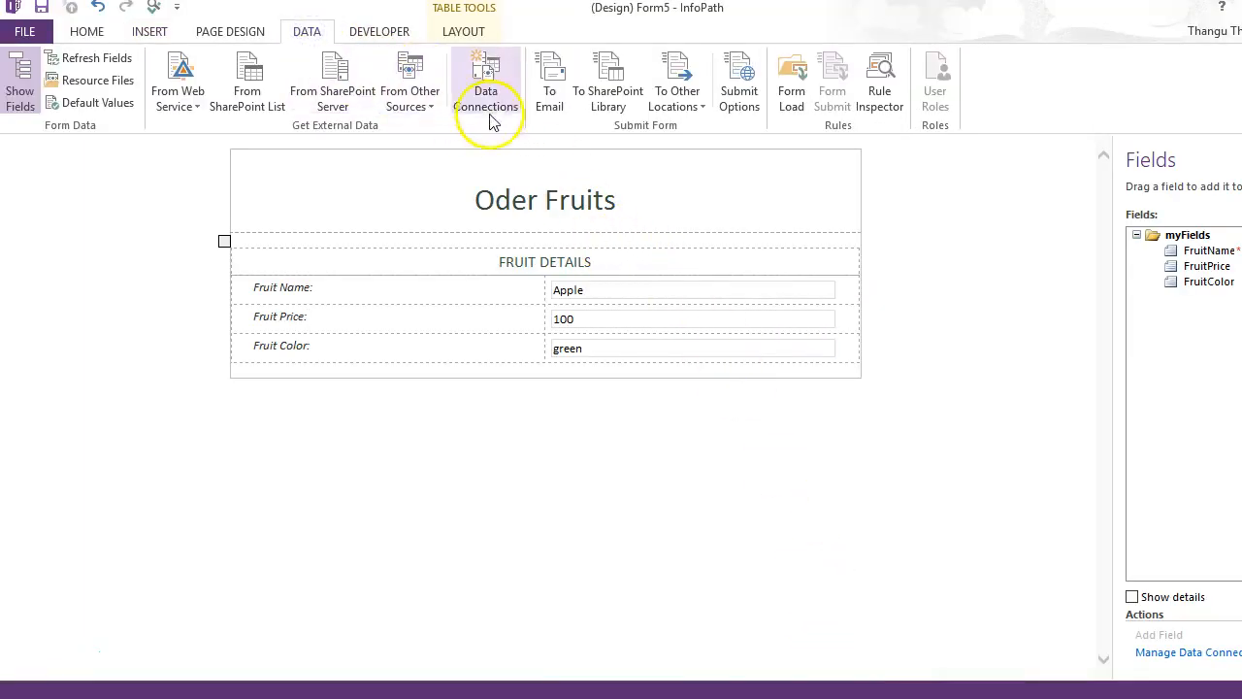
left_click(612, 100)
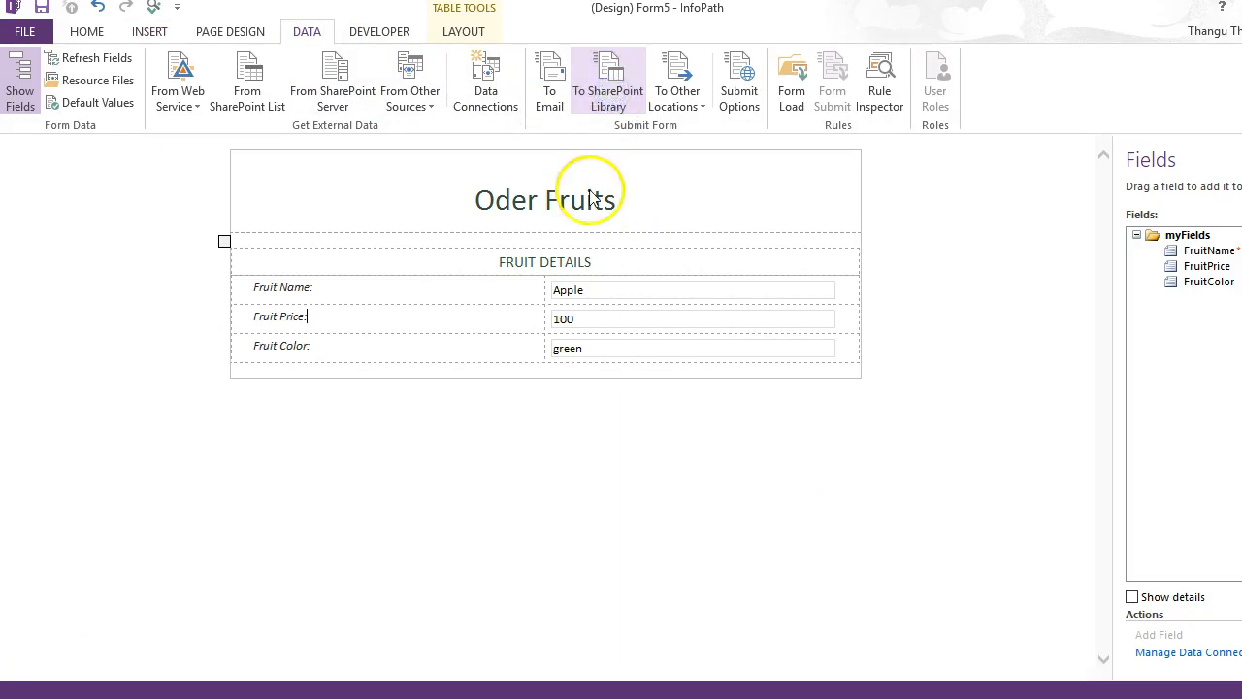
left_click(588, 262)
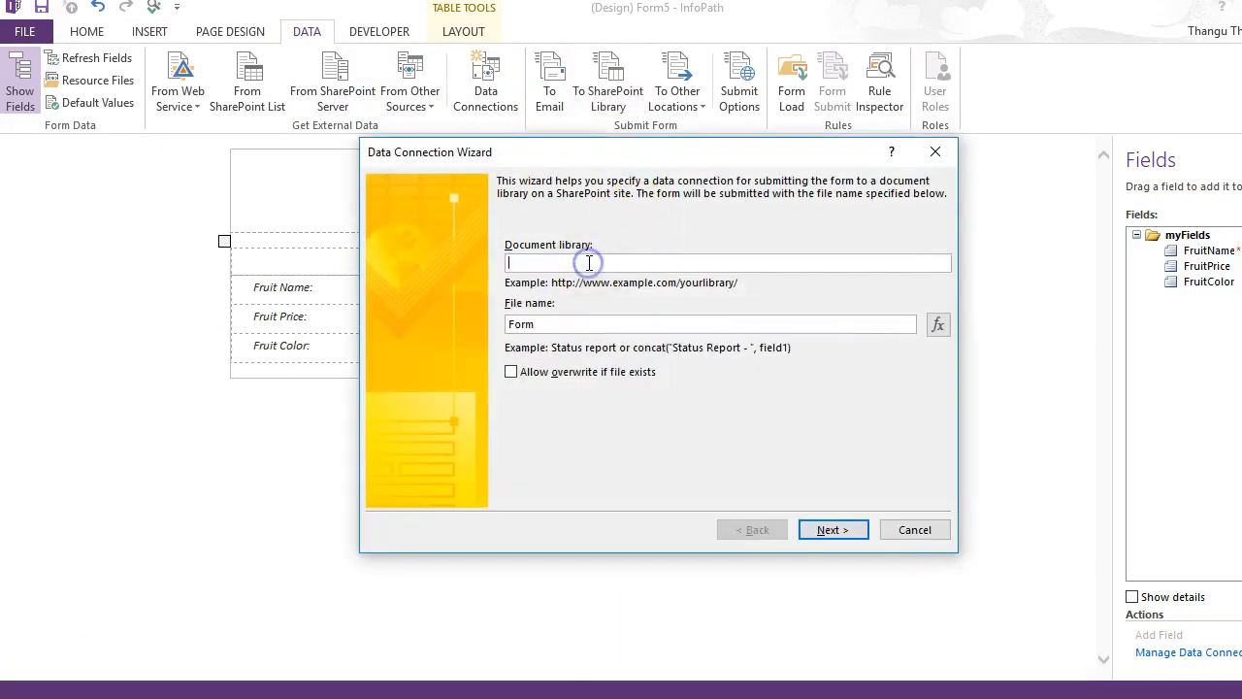
key("ctrl+v")
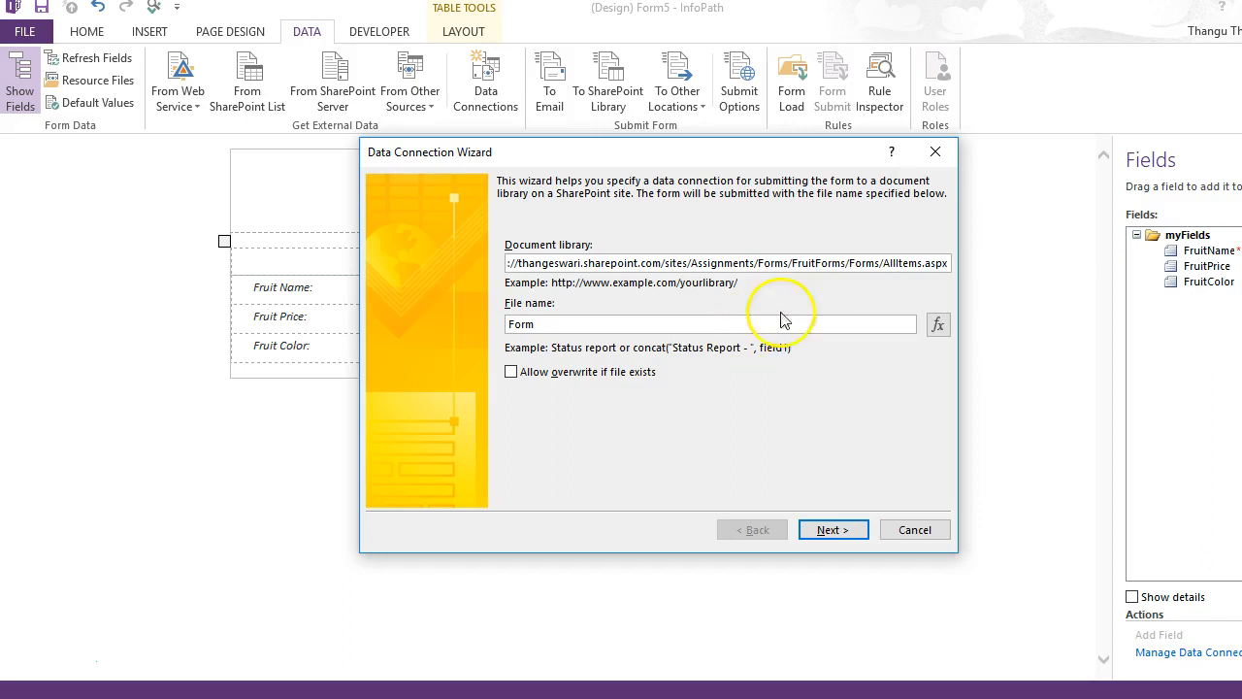
left_click_drag(883, 268, 967, 267)
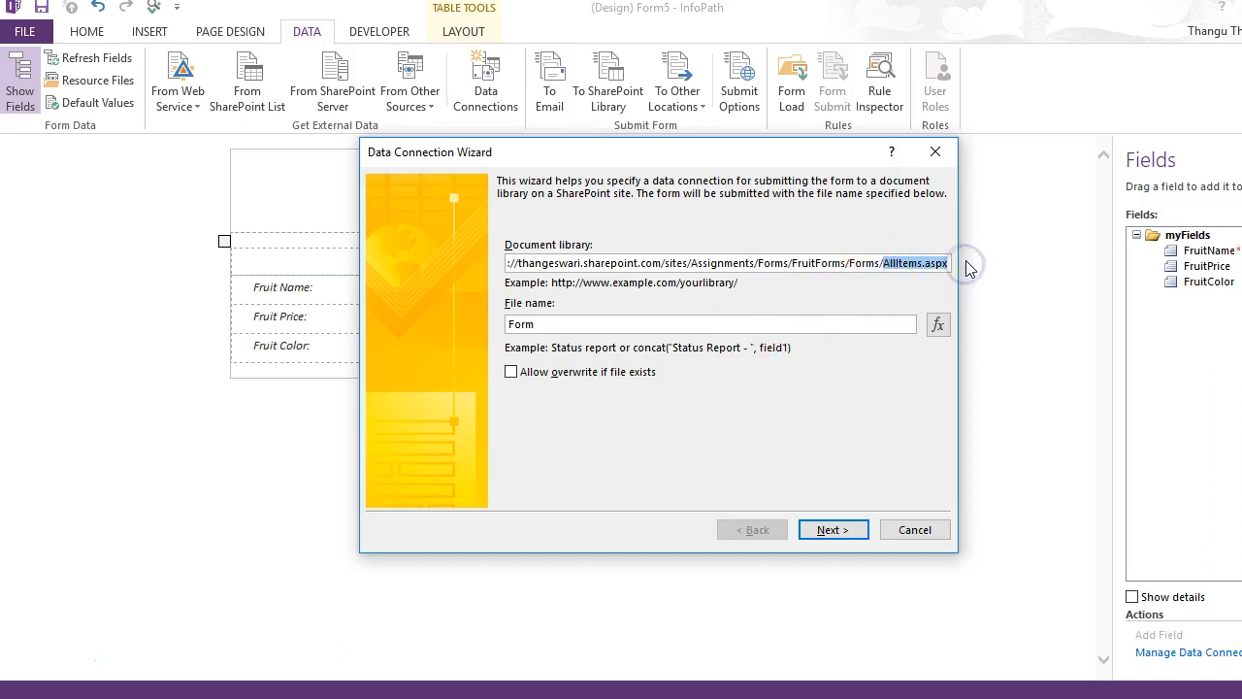
key("BackSpace")
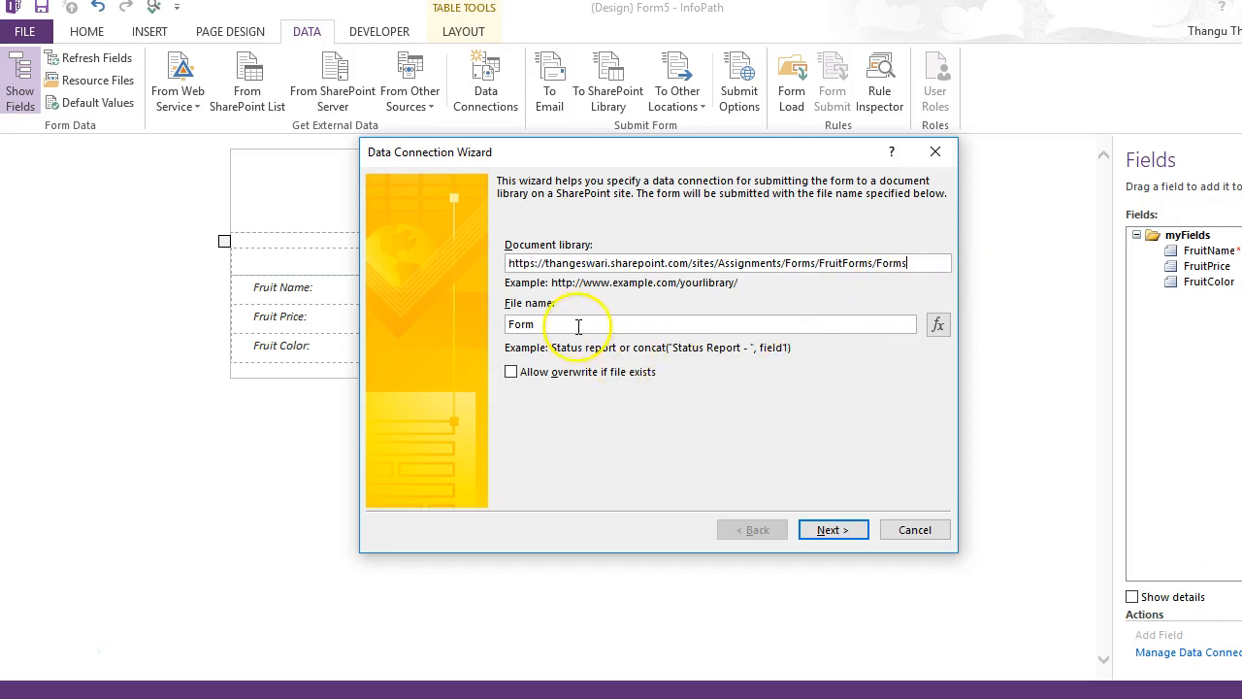
Begin a file name formula for the submitted form with concat("Fruits-", followed by the FruitName field.
left_click(937, 325)
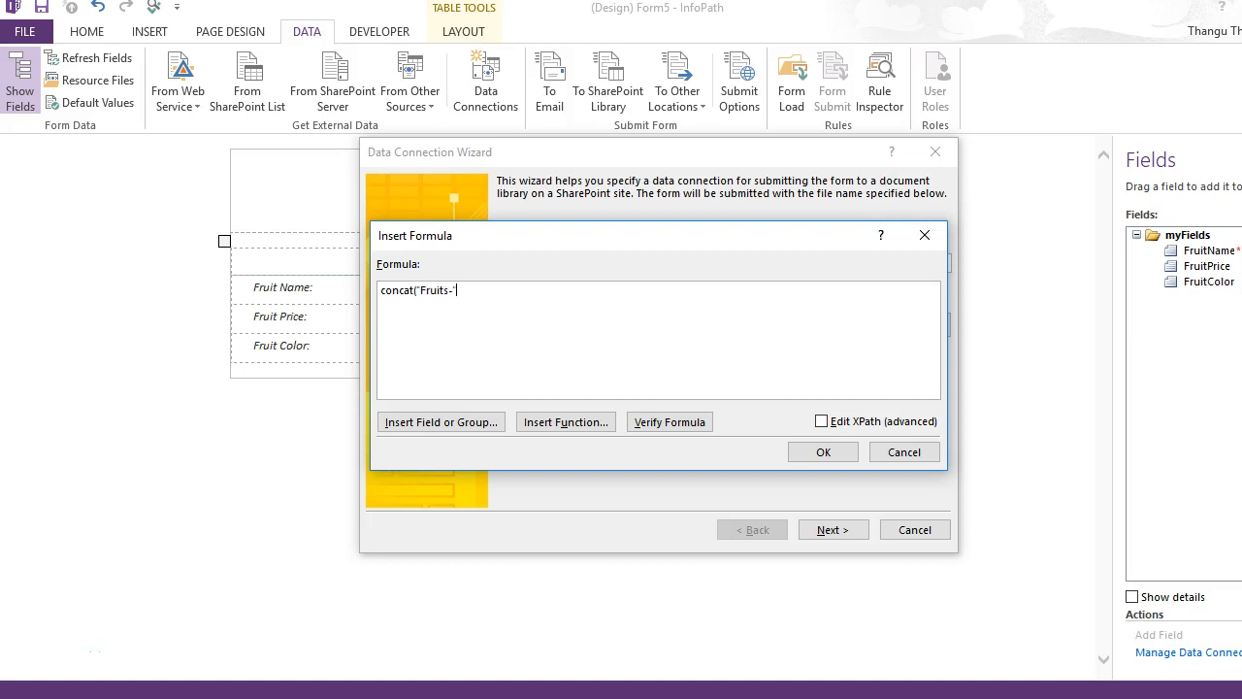
left_click(454, 423)
left_click(592, 249)
double_click(592, 249)
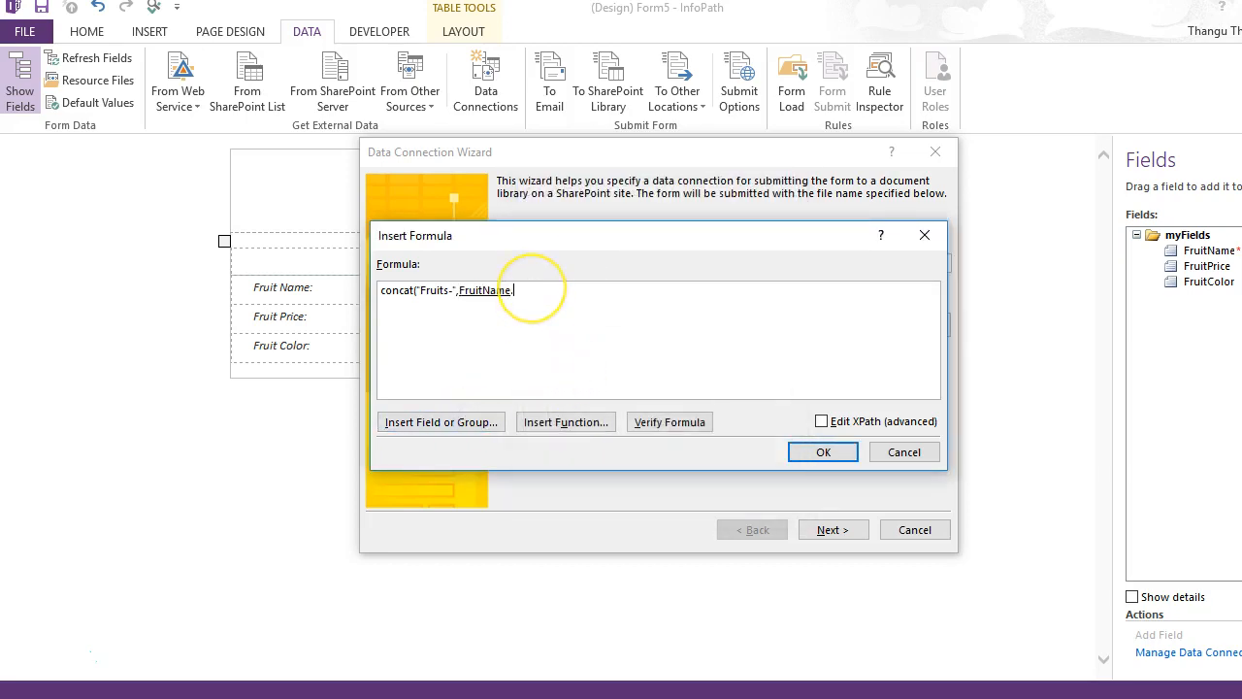
Add the userName() function after FruitName in the file name formula.
left_click(565, 422)
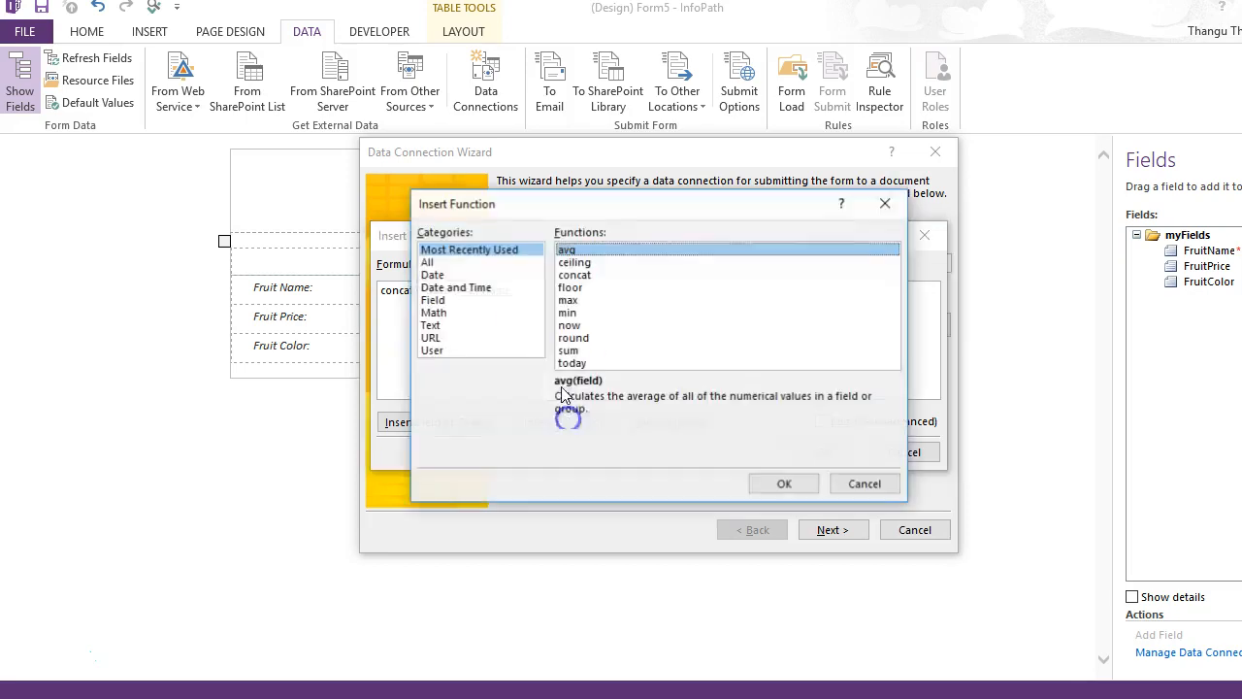
left_click(431, 274)
left_click(578, 264)
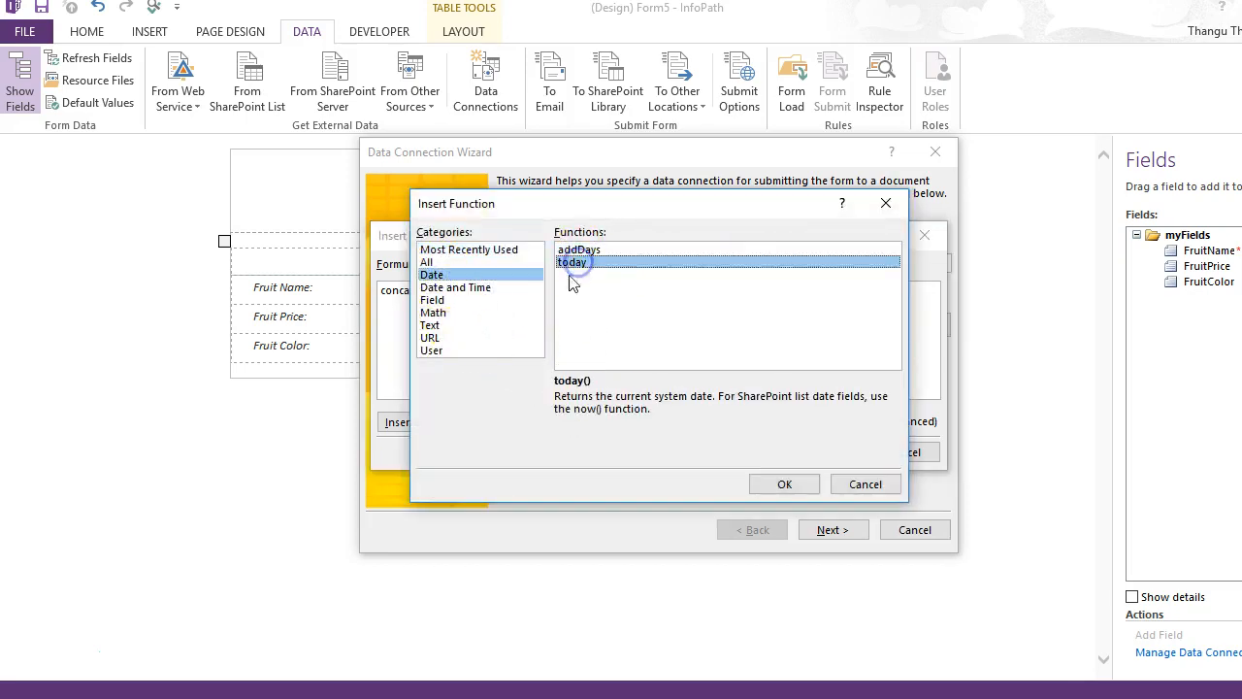
left_click(442, 351)
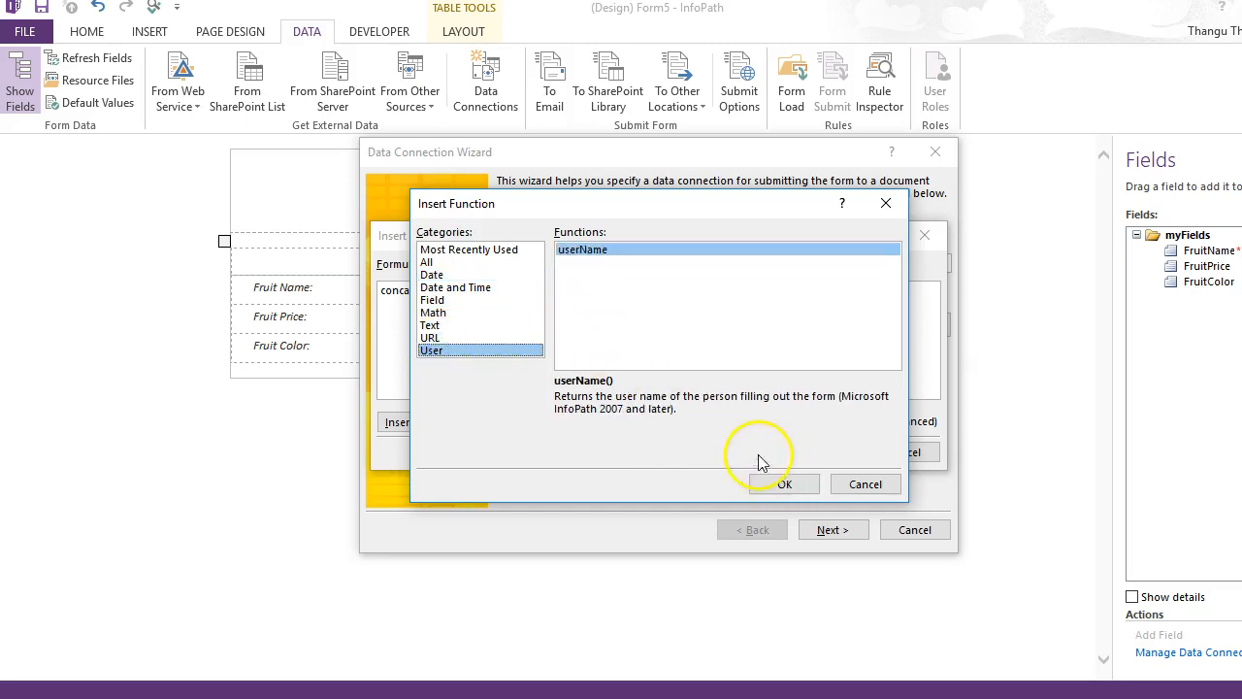
left_click(782, 483)
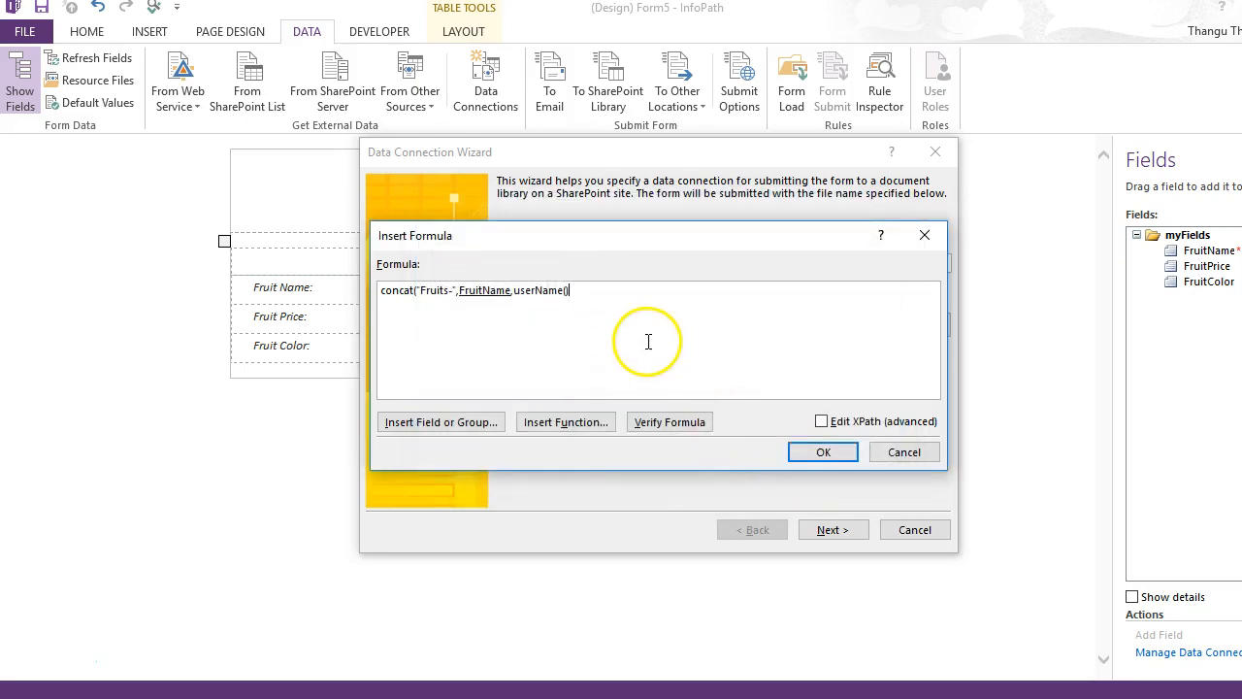
Complete the file name formula with today(), and finish the wizard with SharePoint Library Submit as the default submit connection.
left_click(554, 421)
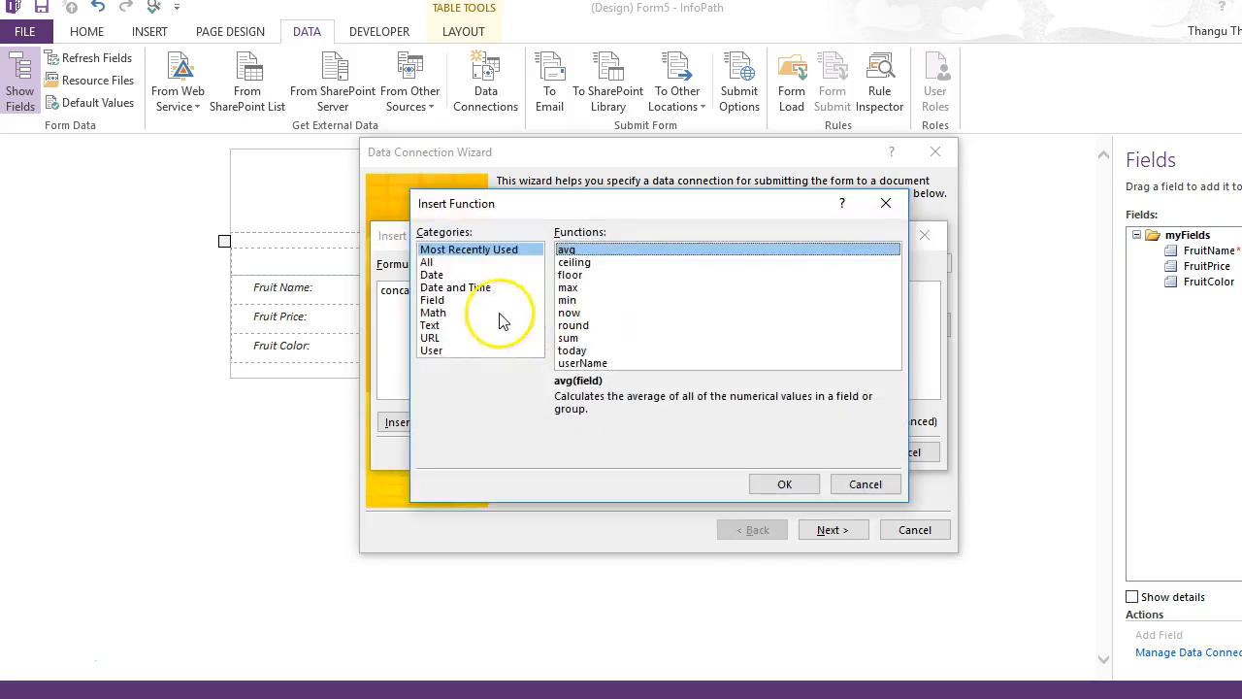
left_click(572, 351)
left_click(781, 482)
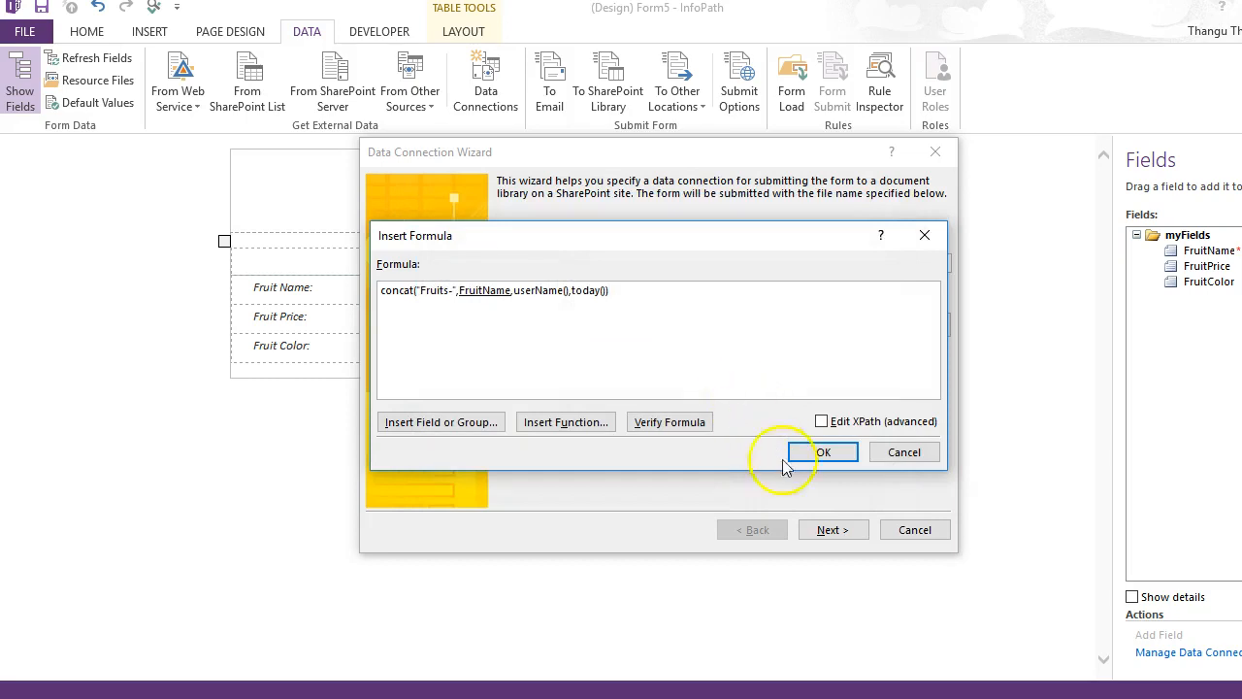
left_click(823, 449)
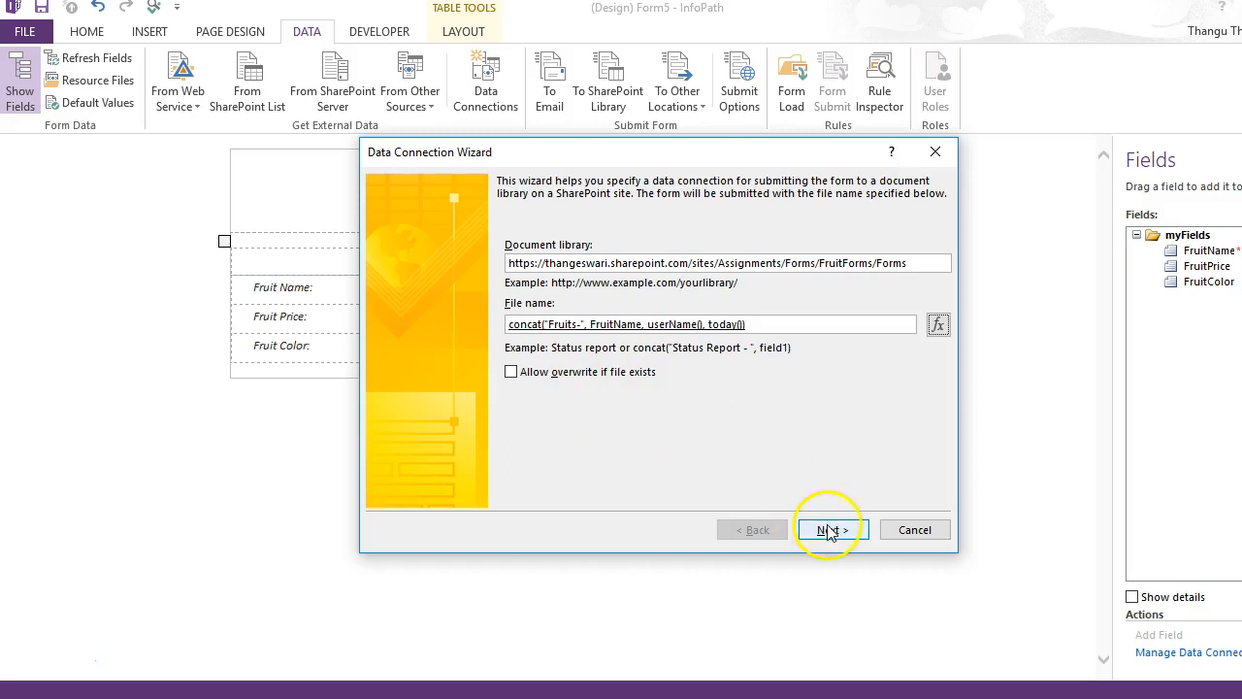
key("Return")
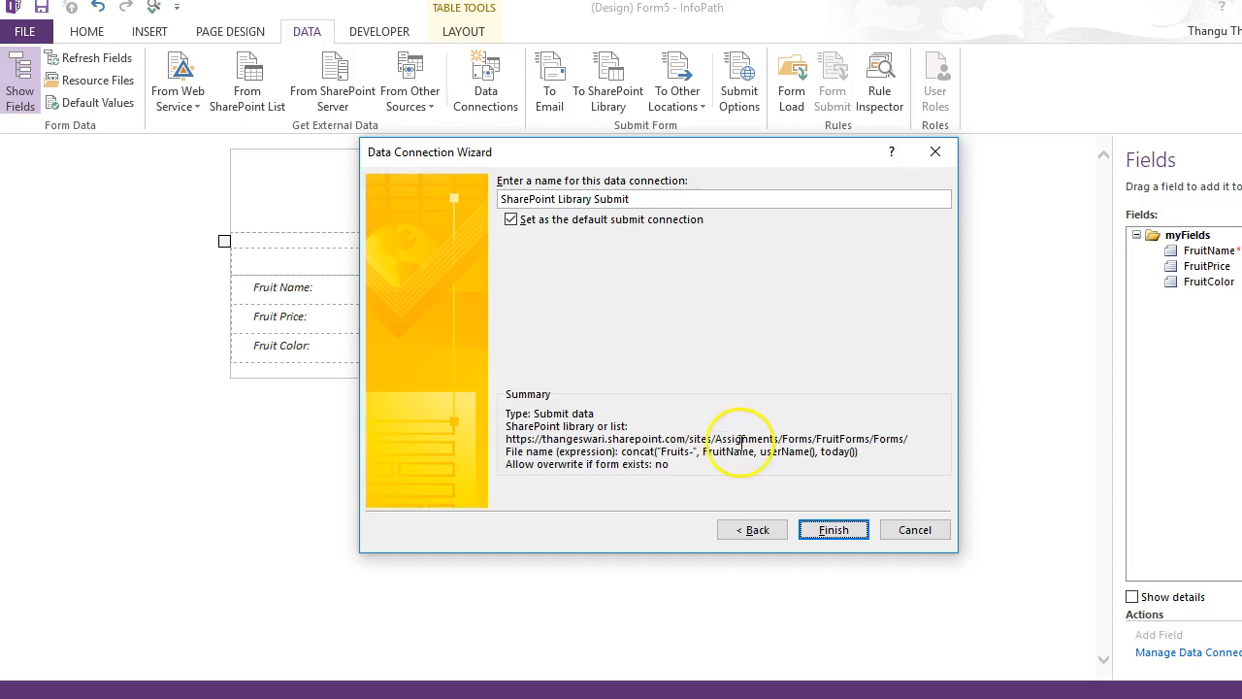
left_click(825, 530)
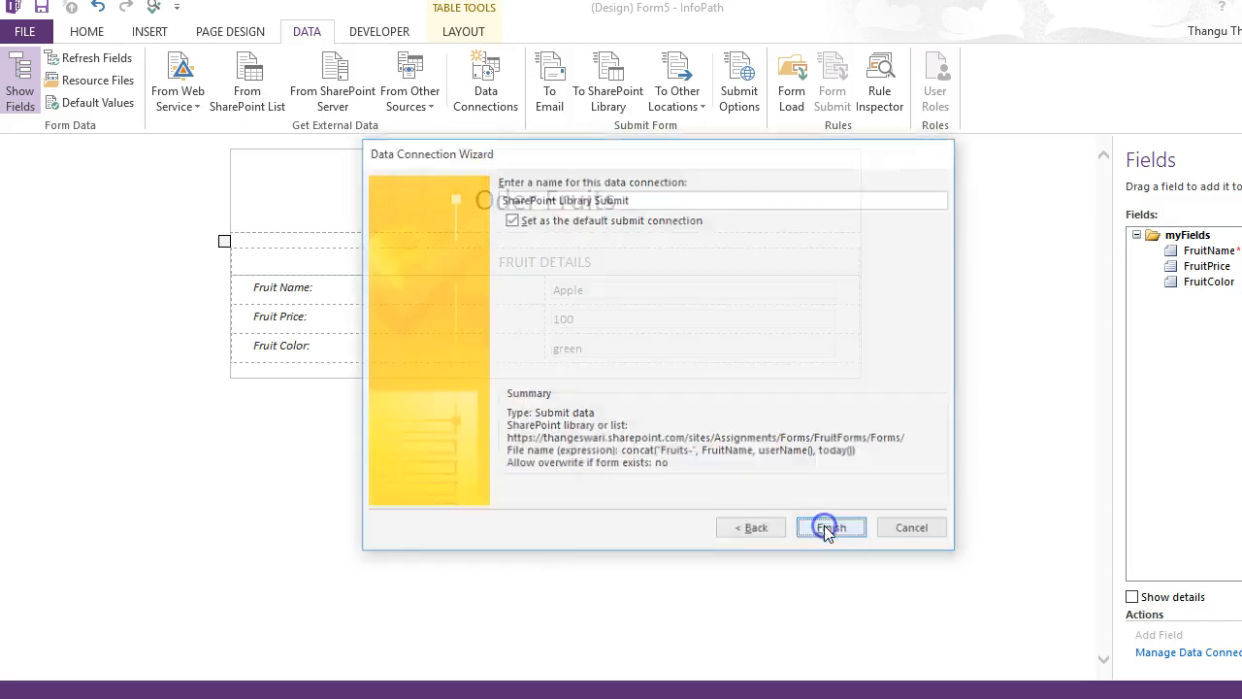
Insert a button in the empty row below the fruit details and center it.
left_click(712, 233)
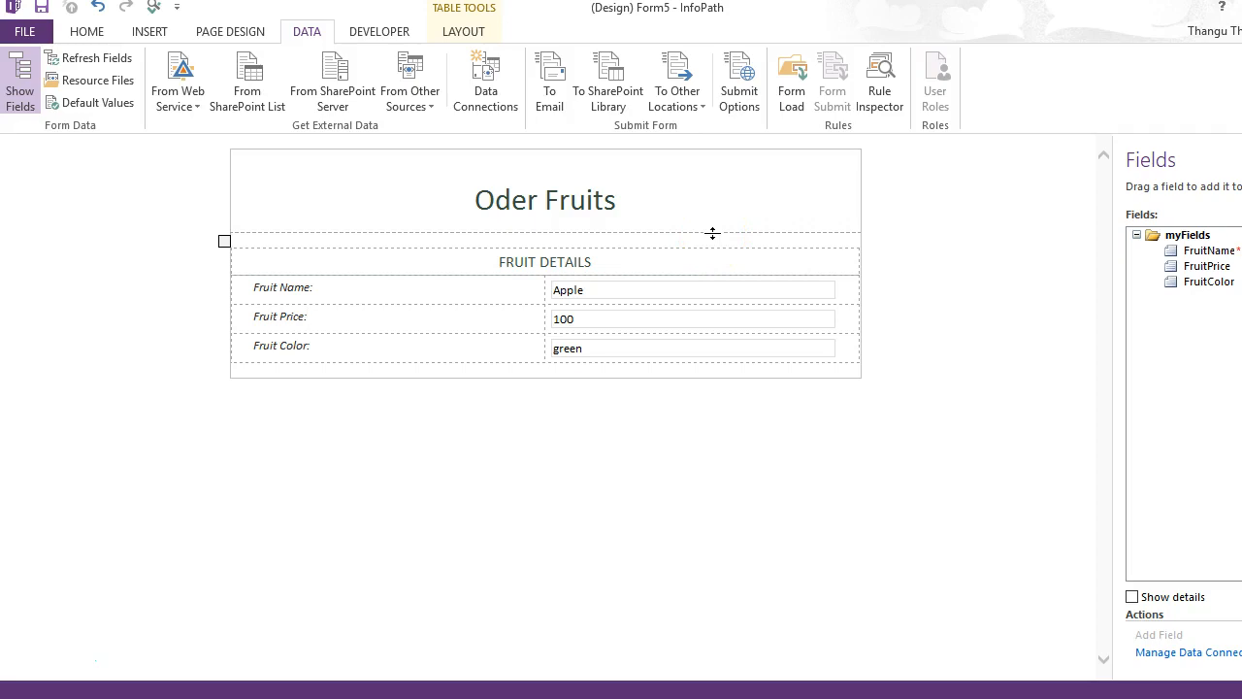
left_click(393, 325)
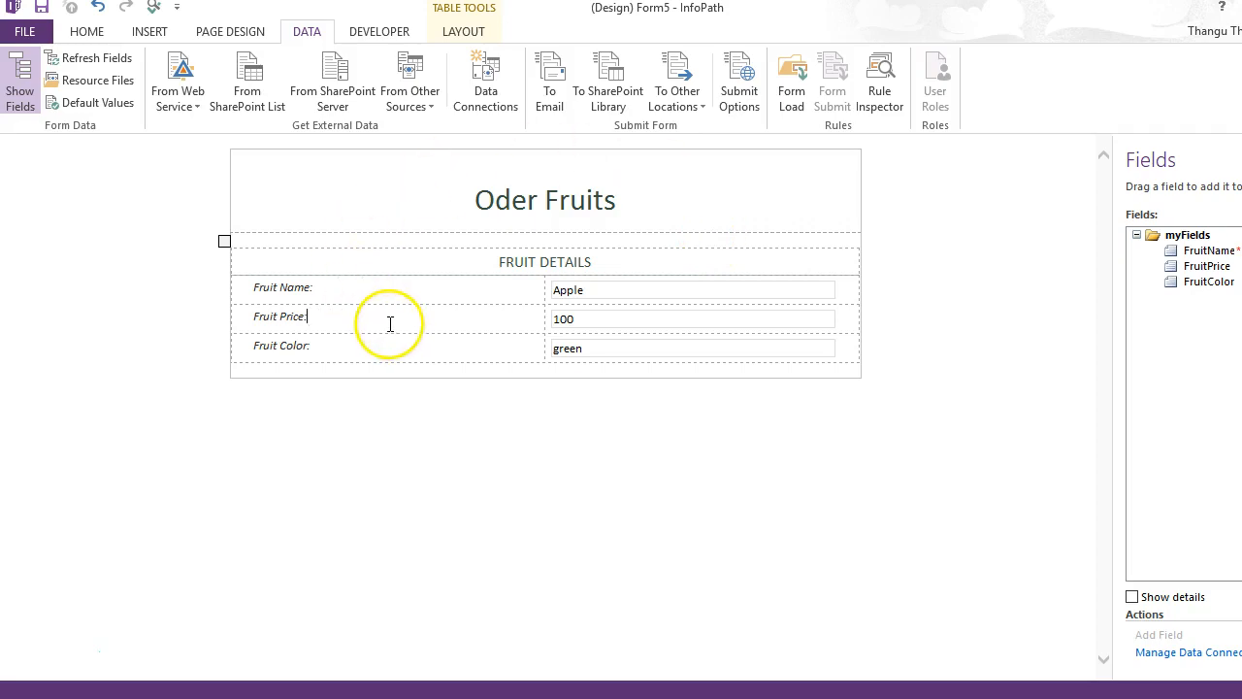
left_click(461, 374)
left_click(89, 32)
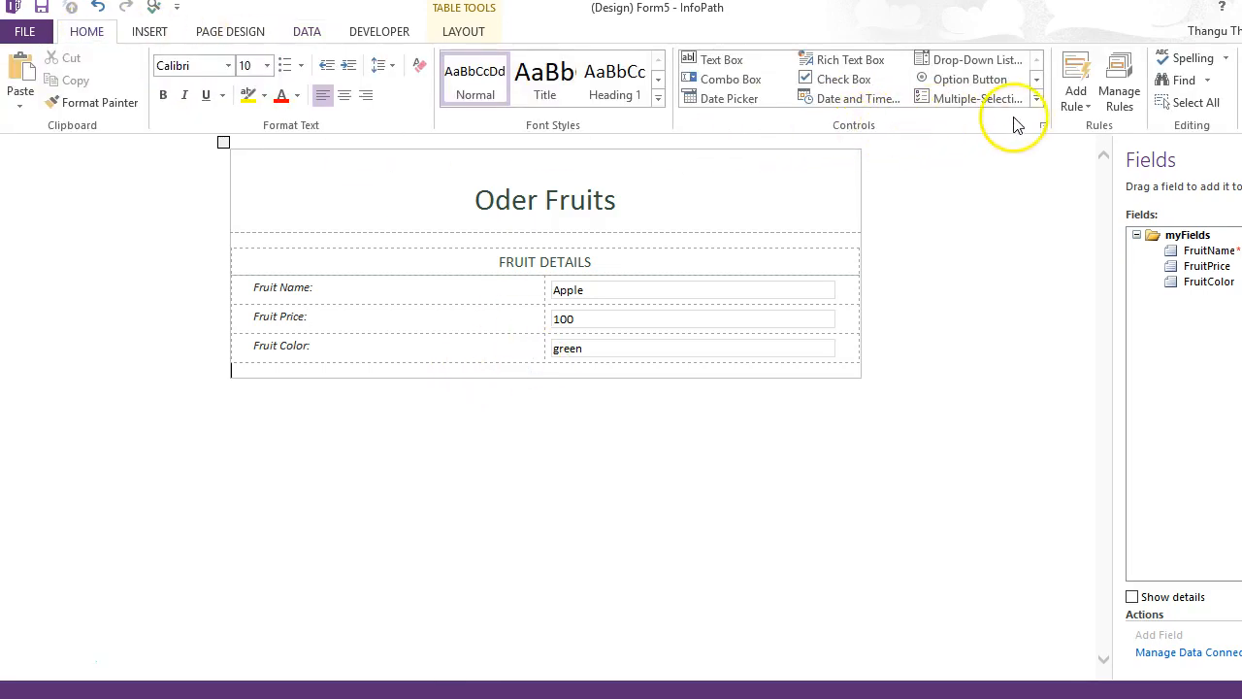
left_click(1036, 105)
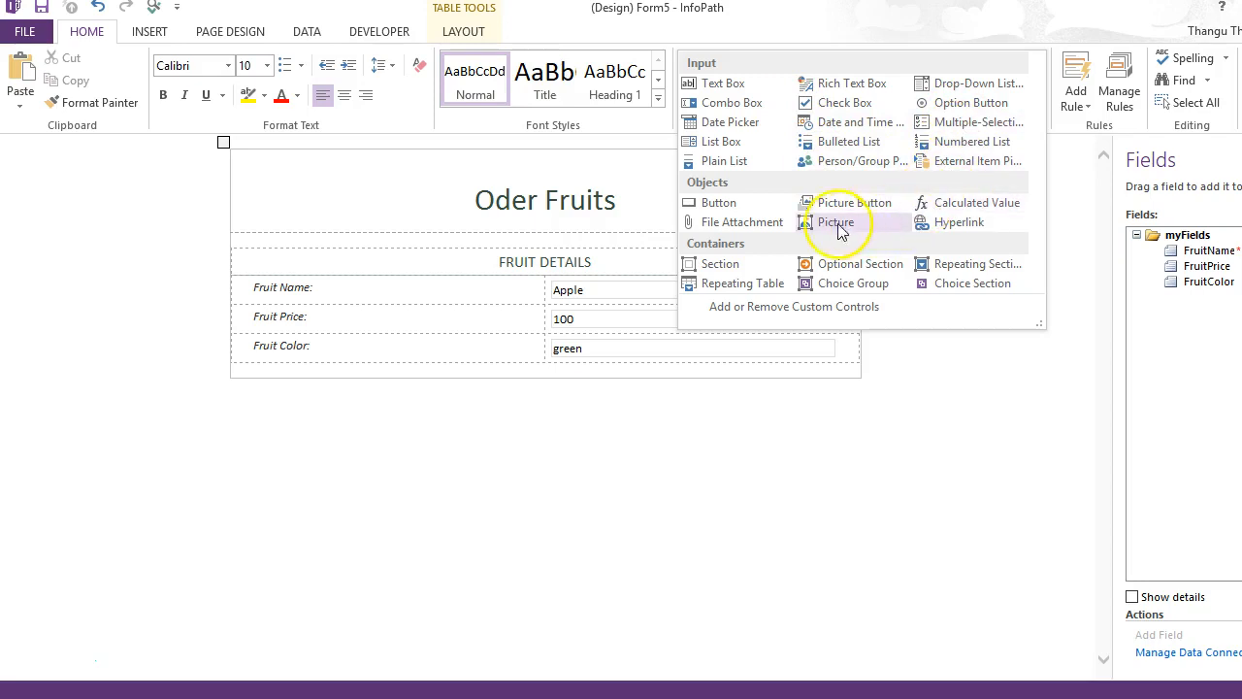
left_click(734, 204)
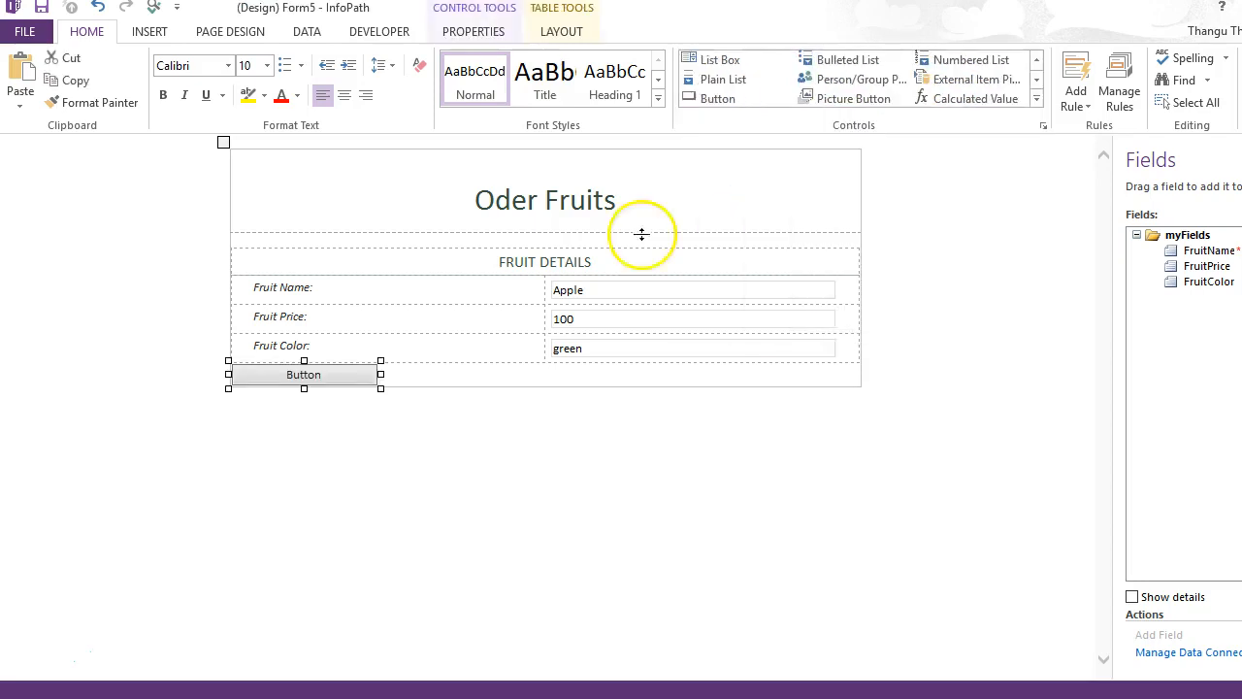
left_click(344, 94)
Set the new button's action to Submit, and accept submit options that send the form through the SharePoint Library Submit connection.
left_click(515, 375)
right_click(515, 375)
left_click(555, 576)
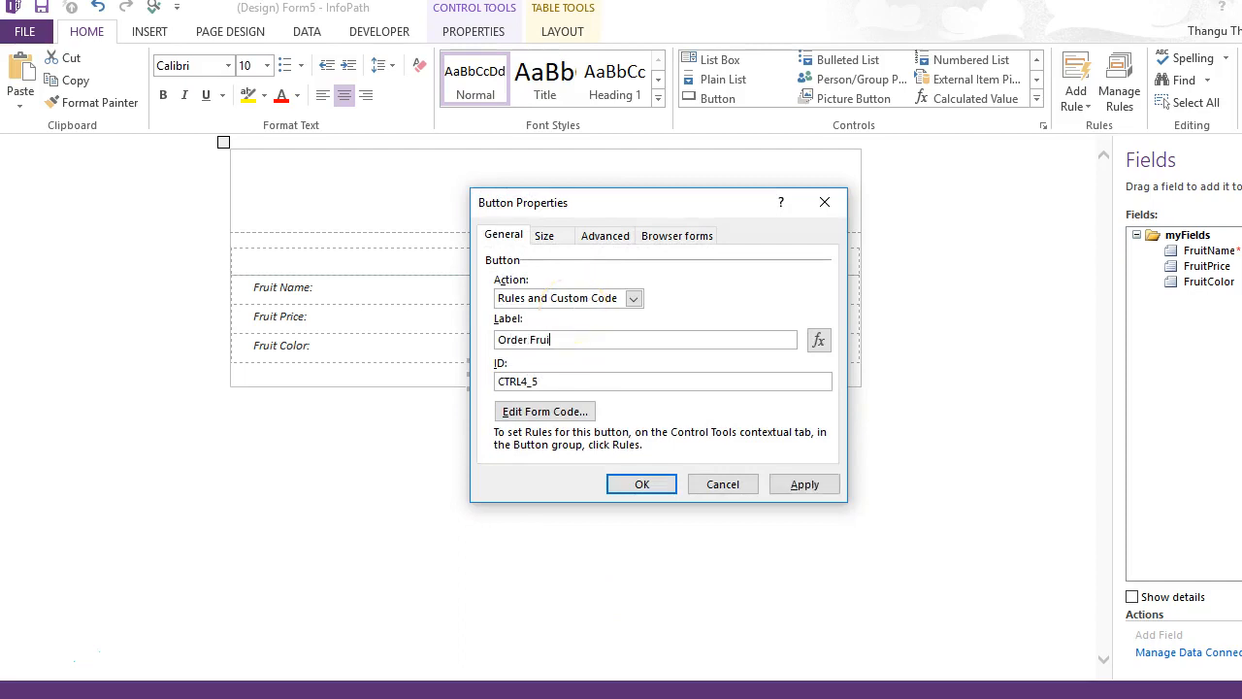
left_click(529, 298)
left_click(536, 317)
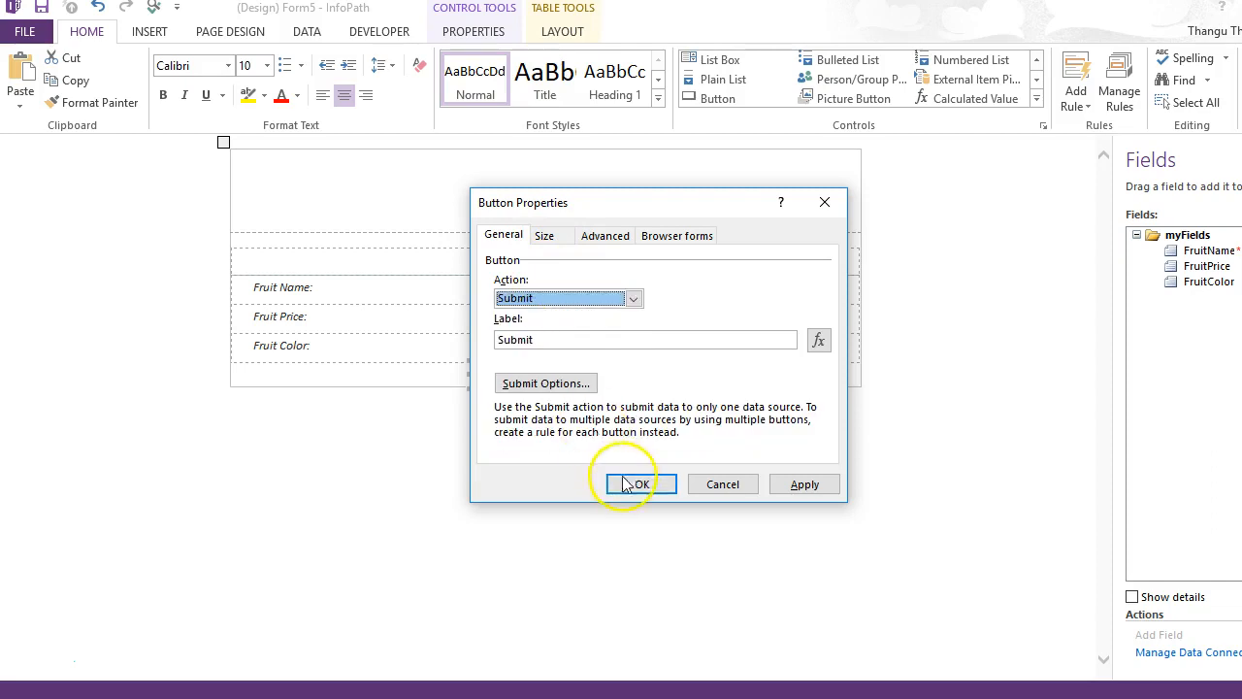
left_click(575, 382)
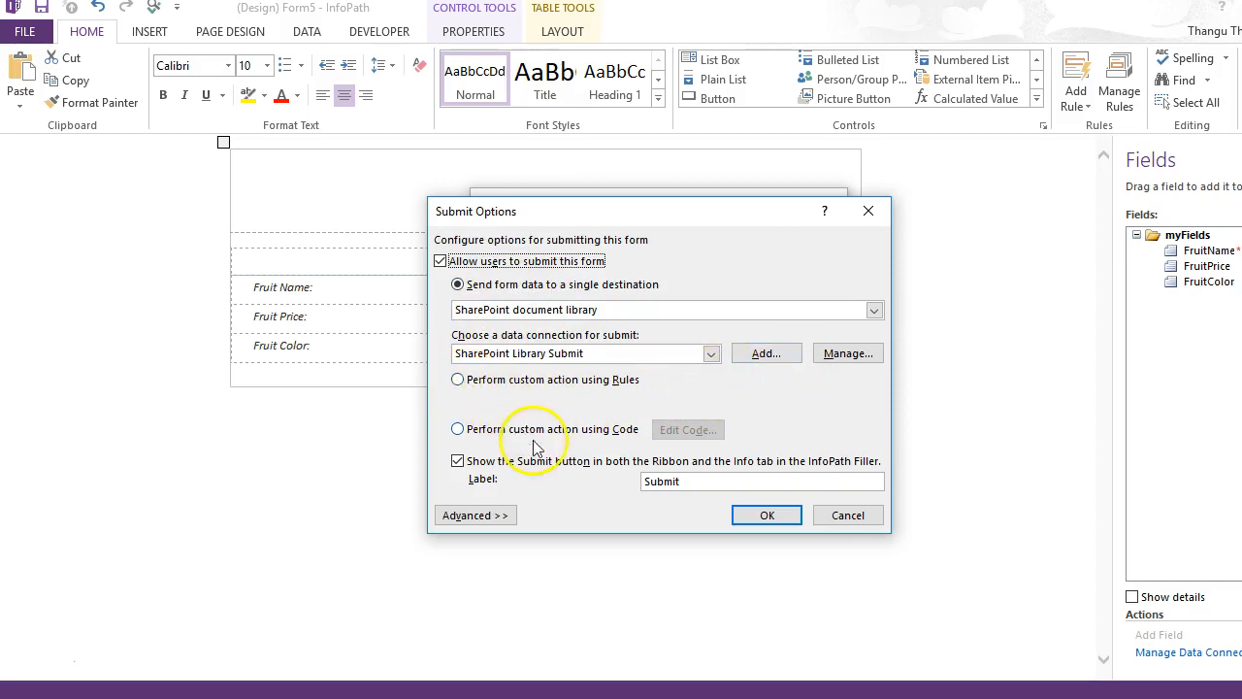
left_click(767, 514)
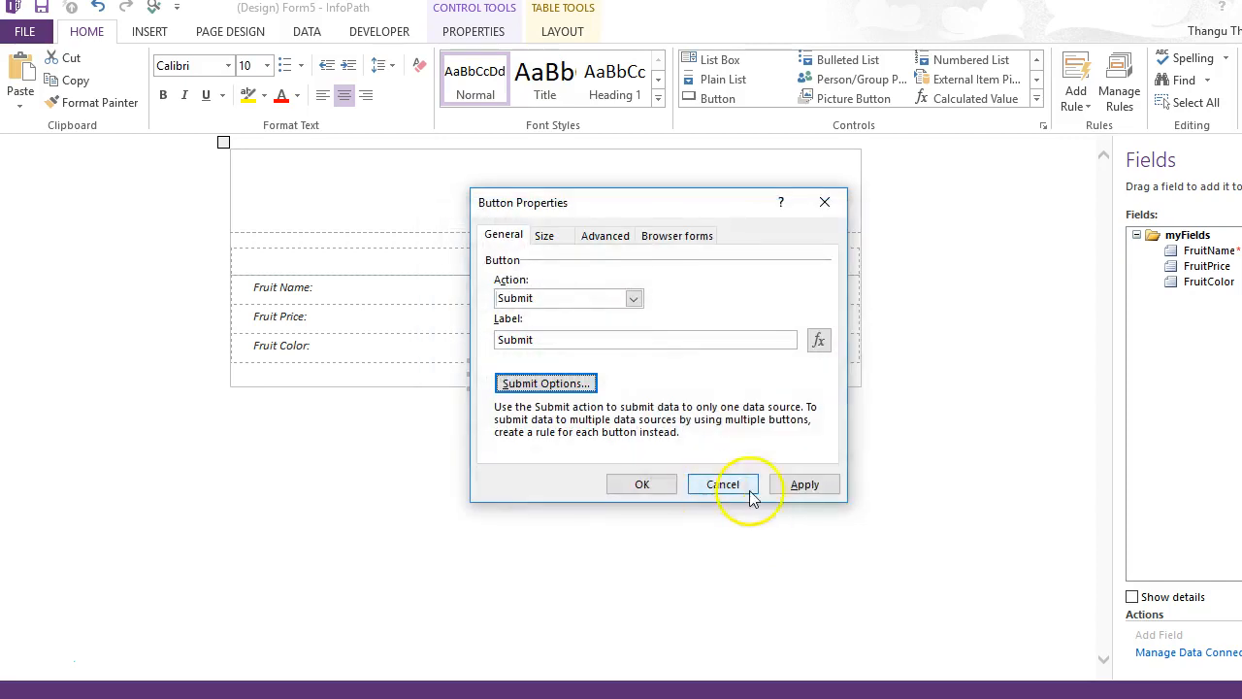
left_click(642, 484)
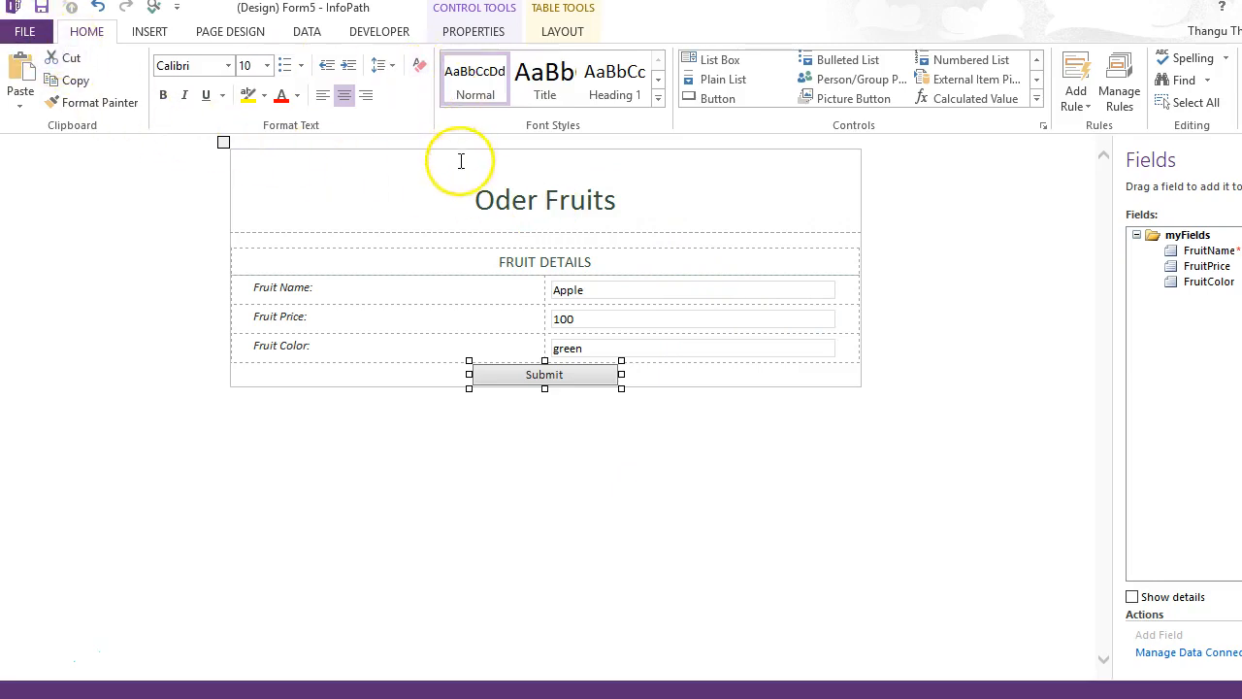
Correct the form title's spelling to "Order Fruits".
left_click(495, 201)
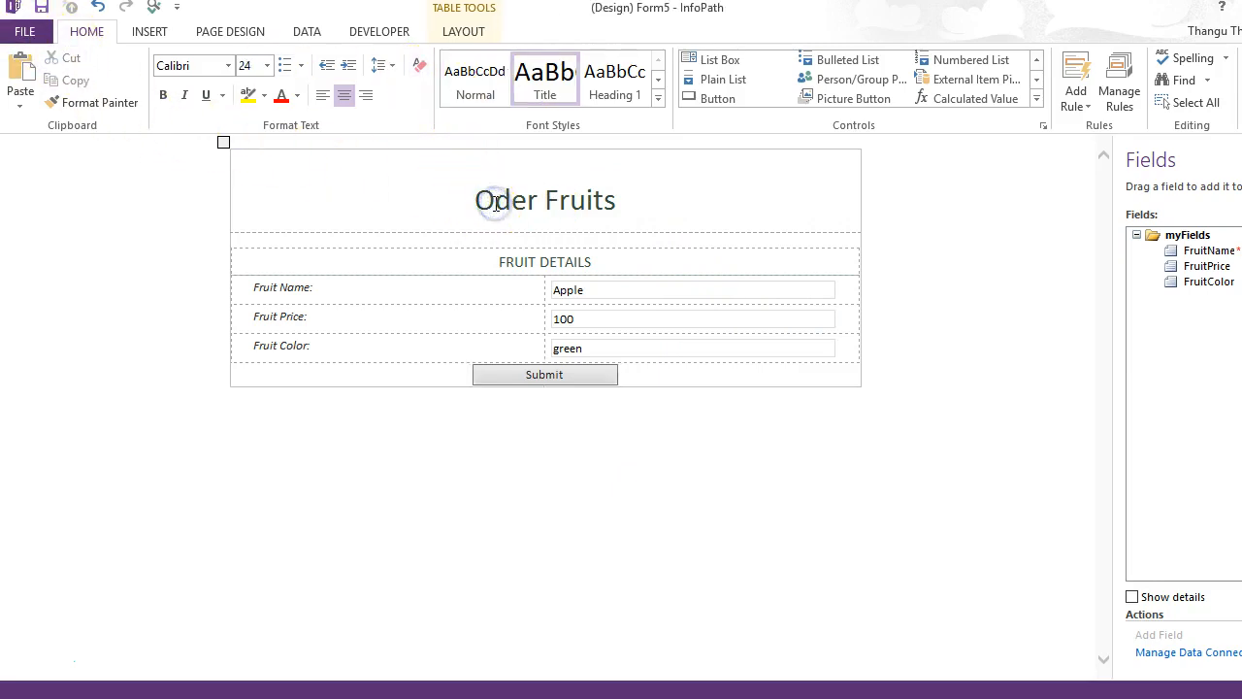
type("r")
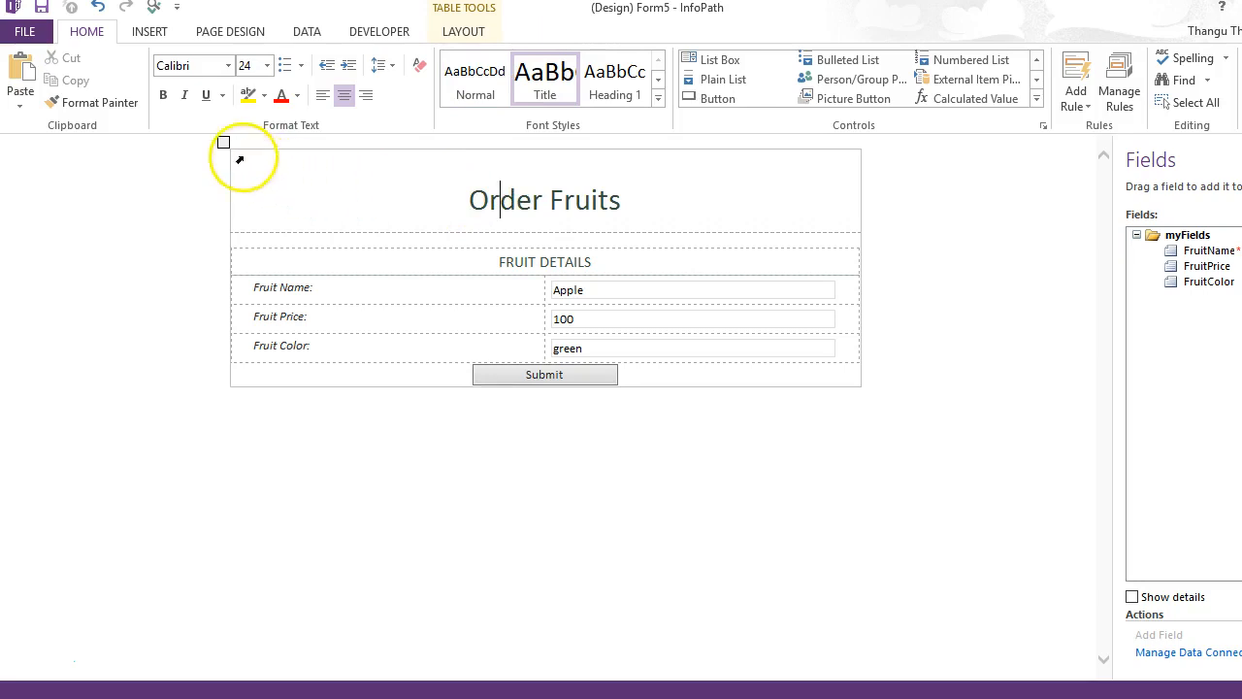
left_click(451, 33)
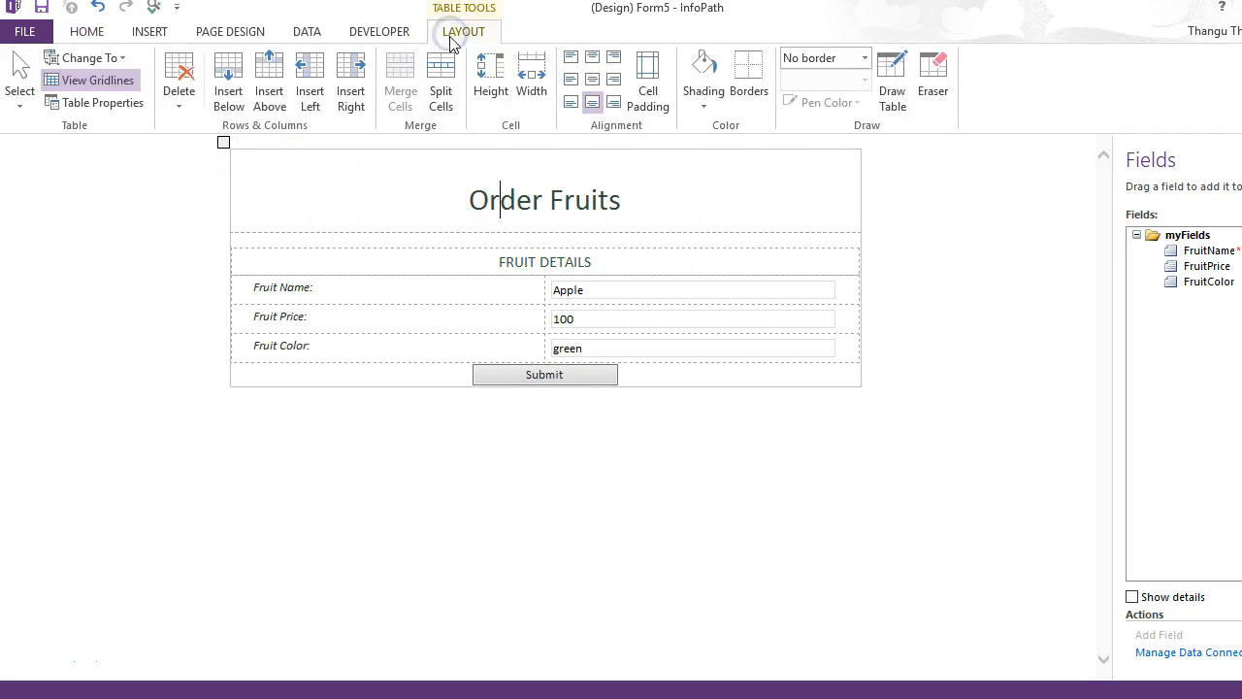
left_click(89, 31)
Try the green and the dark grey Professional themes on the form.
left_click(214, 32)
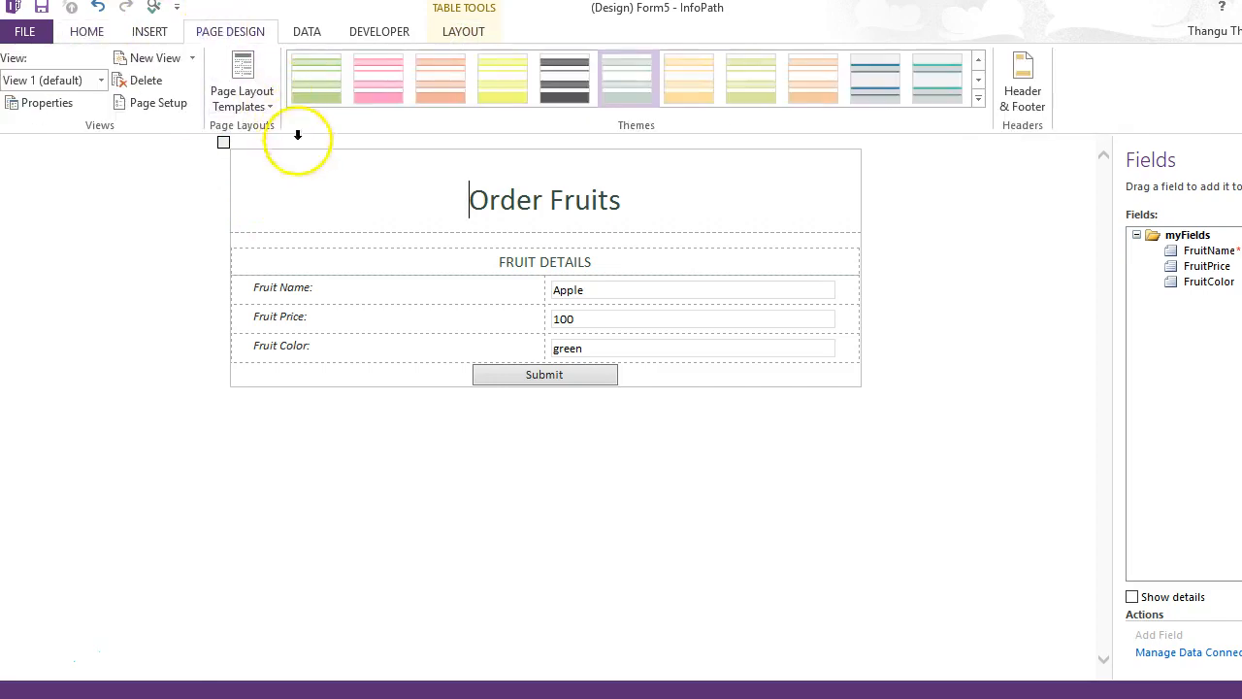
left_click(327, 79)
left_click(309, 190)
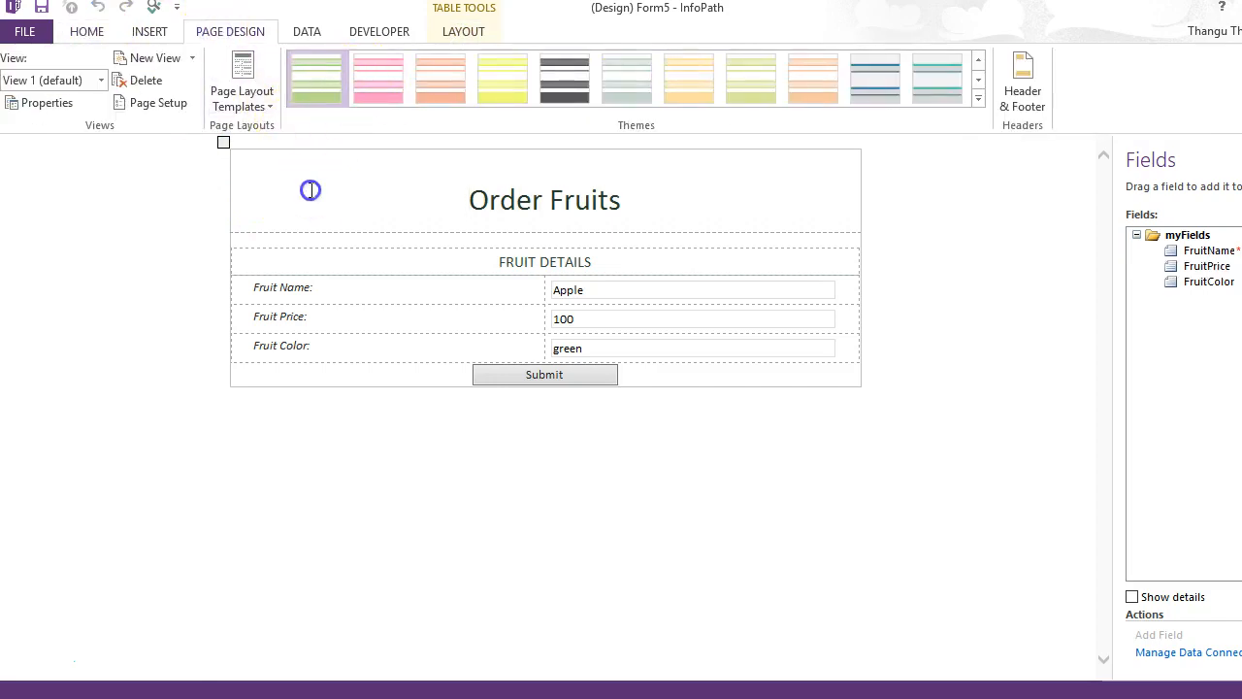
left_click(223, 143)
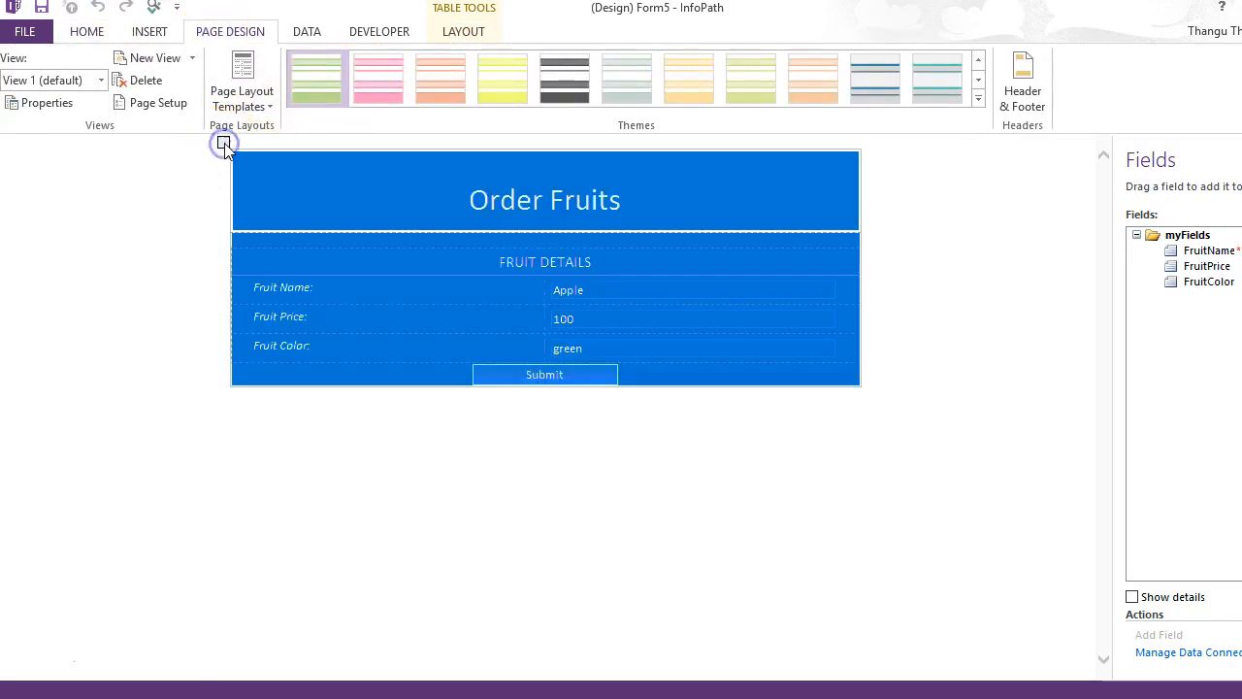
left_click(547, 72)
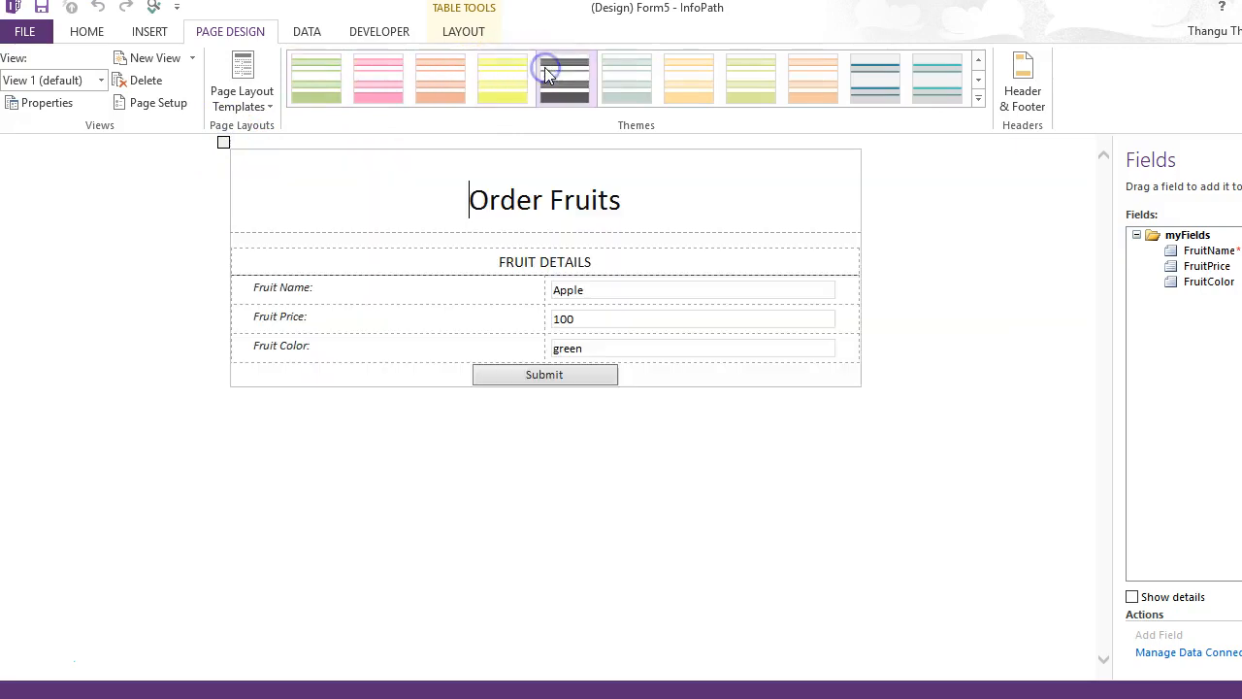
Apply the purple Professional theme to the form, and undo the page layout template inserted above the title.
left_click(980, 98)
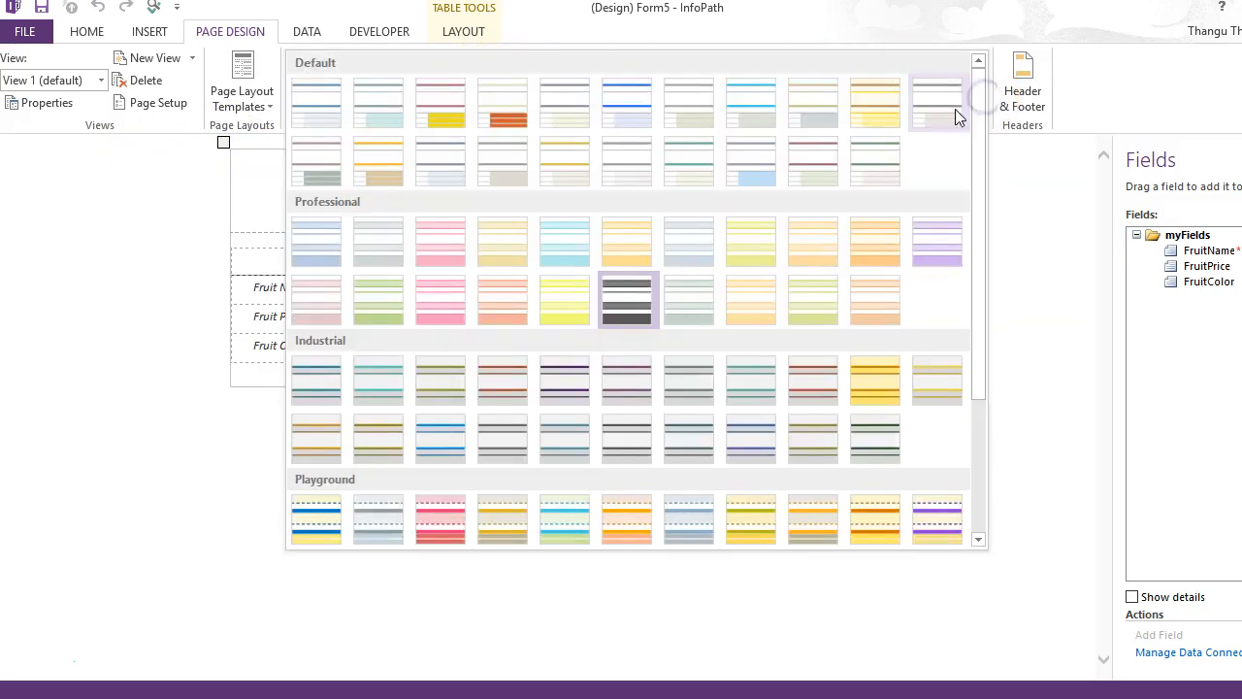
left_click(956, 257)
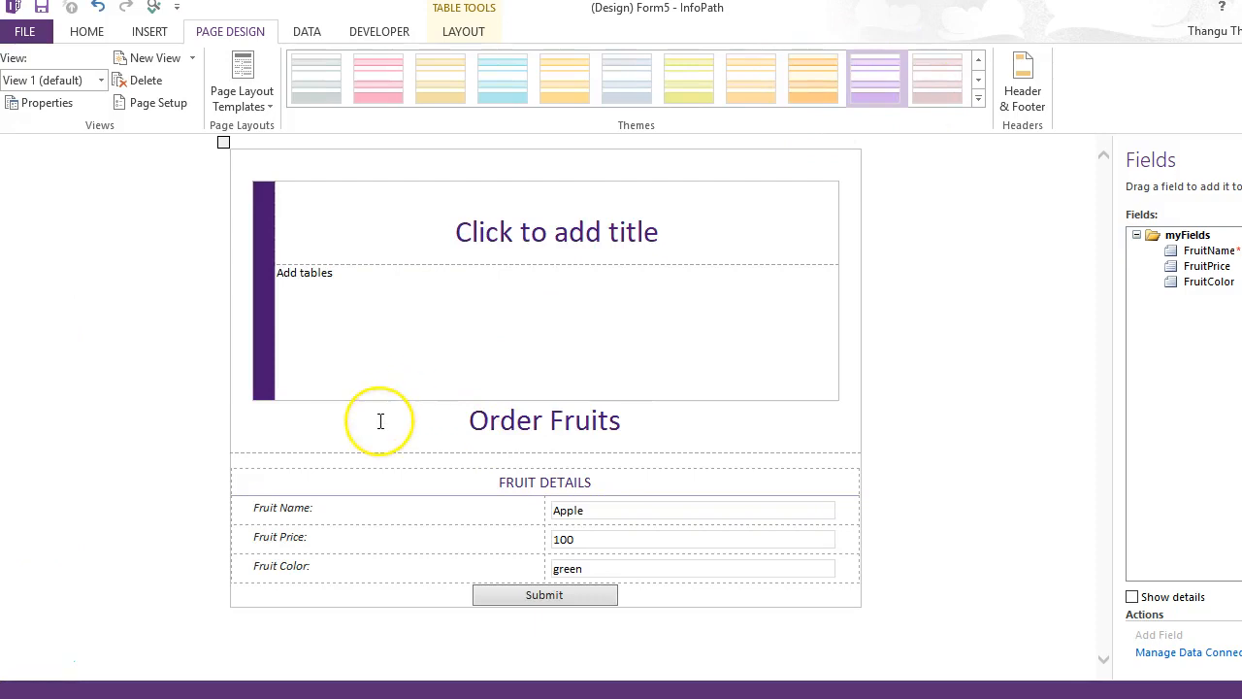
key("ctrl+z")
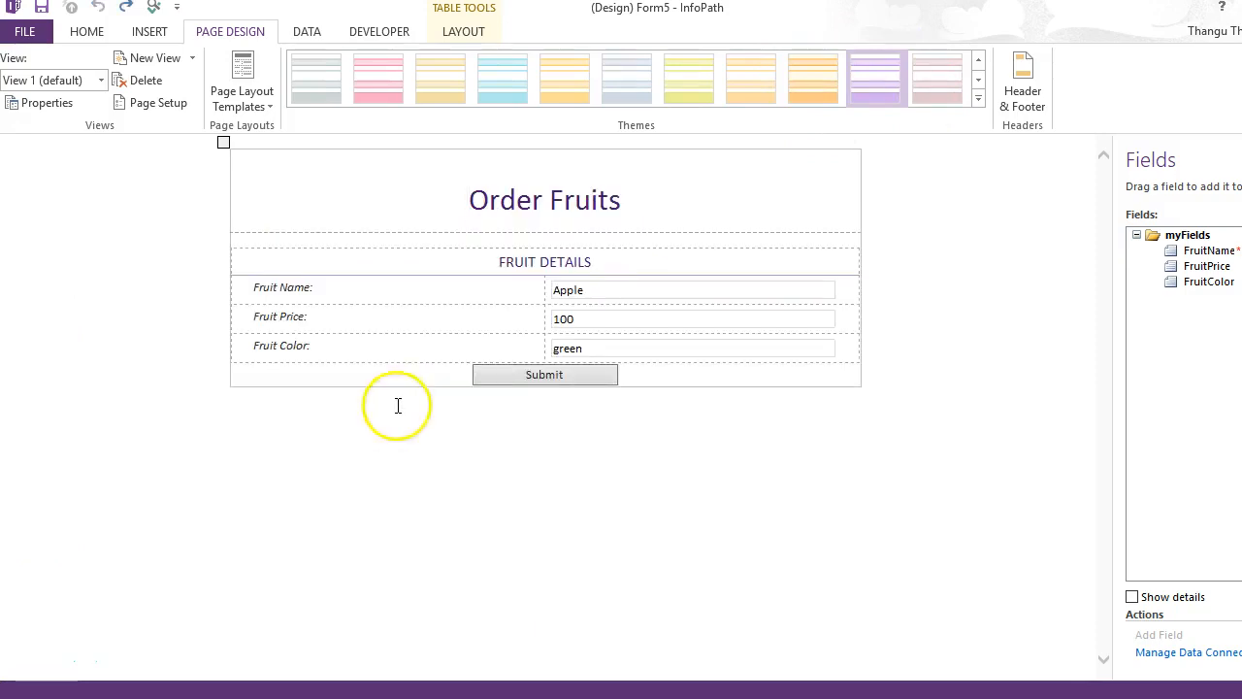
left_click(290, 171)
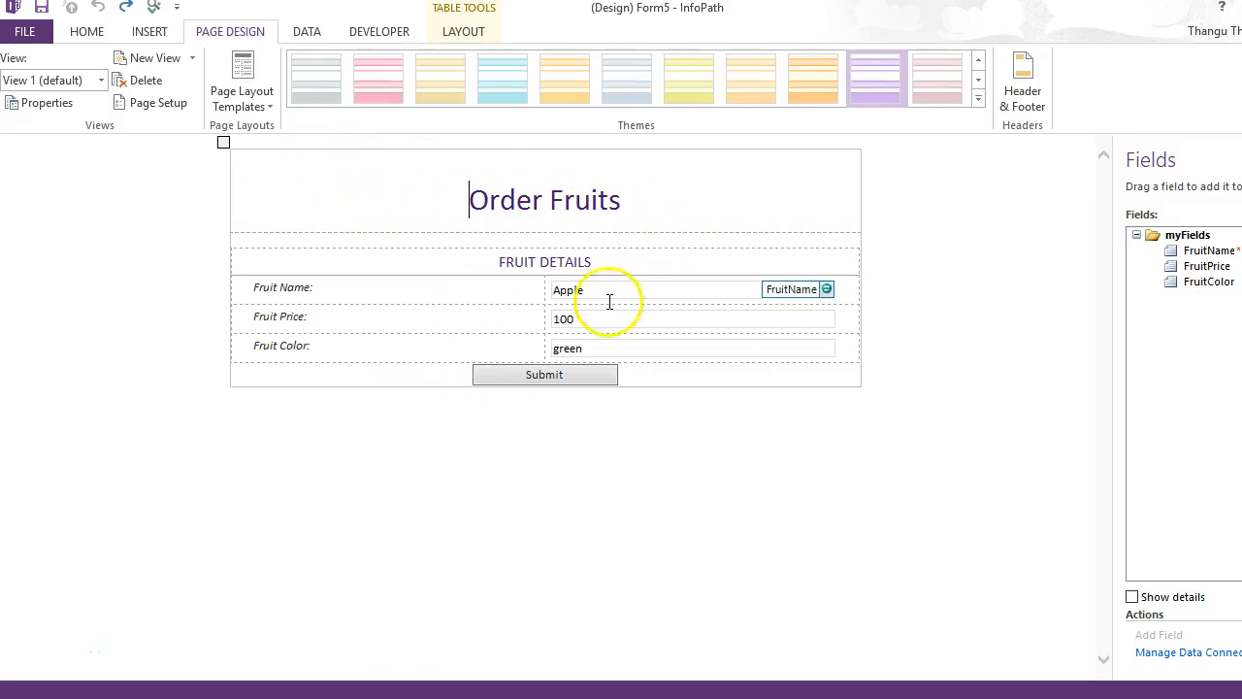
Save the form template.
left_click(36, 40)
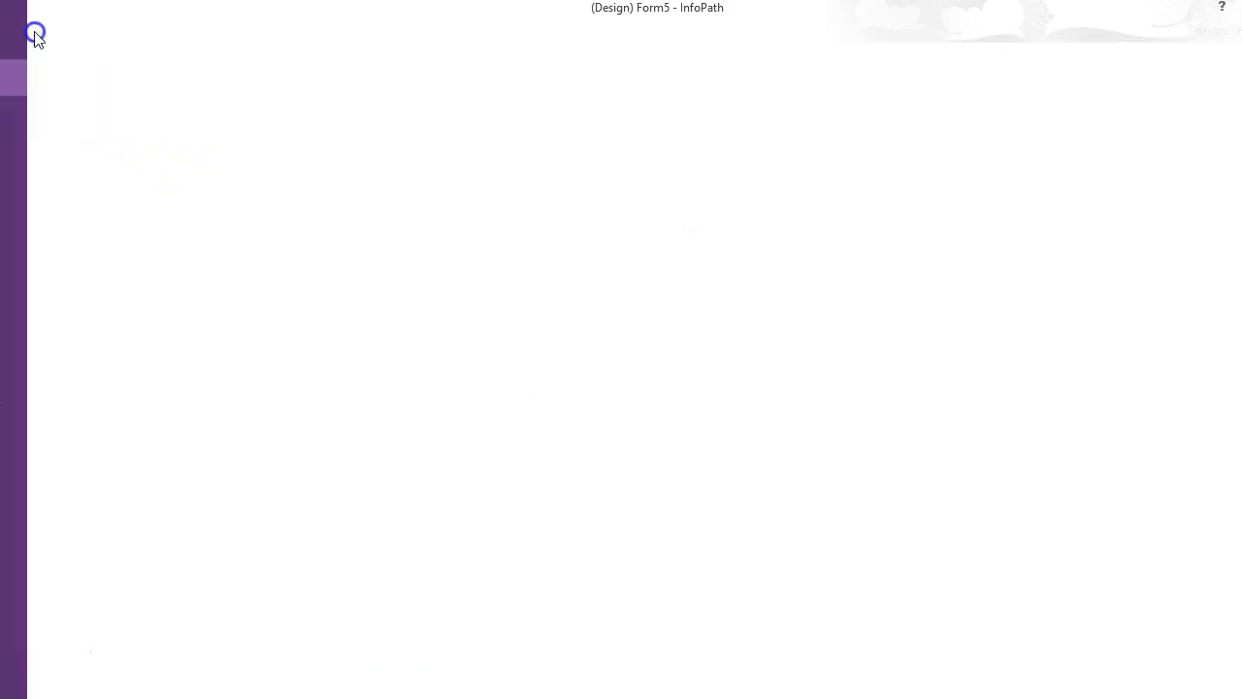
left_click(61, 223)
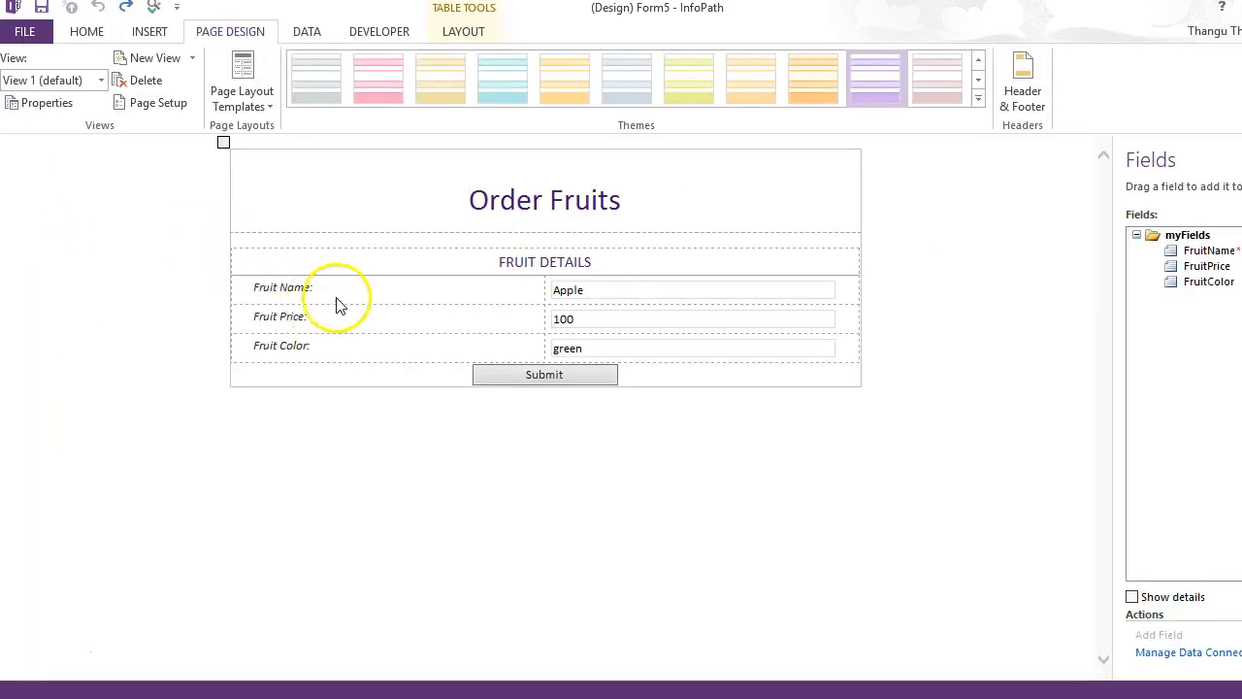
left_click(500, 423)
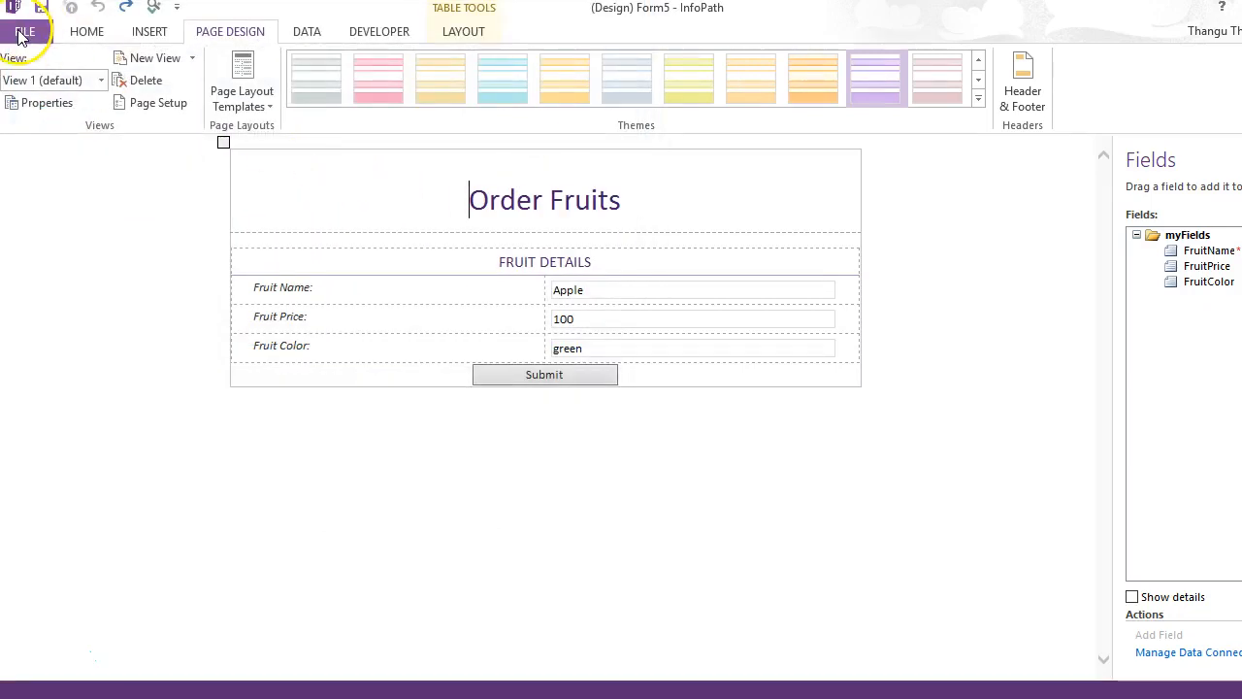
Start publishing the form to a SharePoint library, giving the address of the Assignments/Forms site's FruitForms library as the location.
left_click(17, 31)
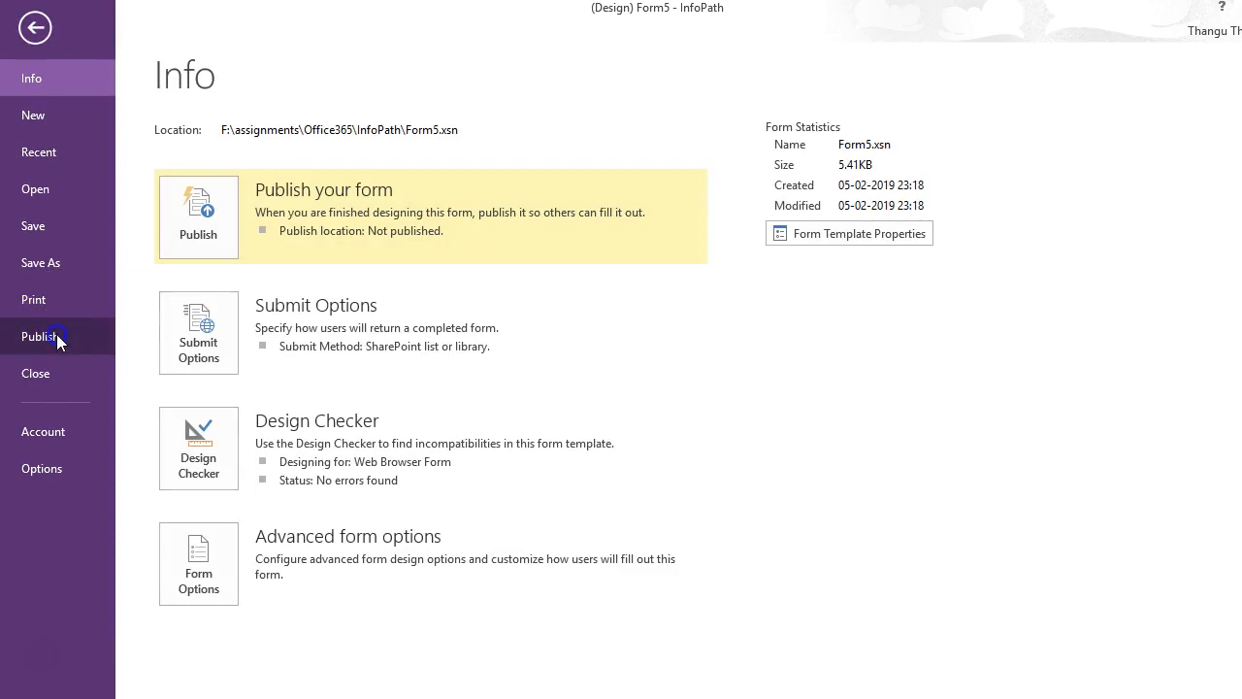
left_click(56, 336)
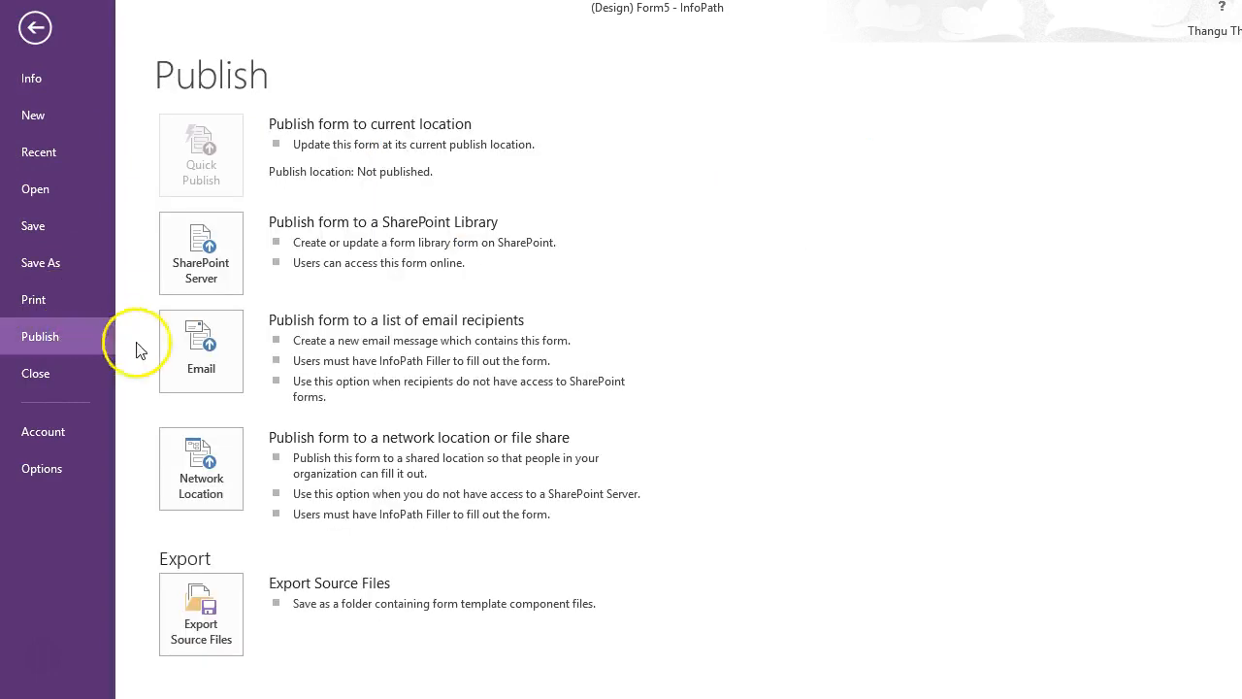
left_click(229, 271)
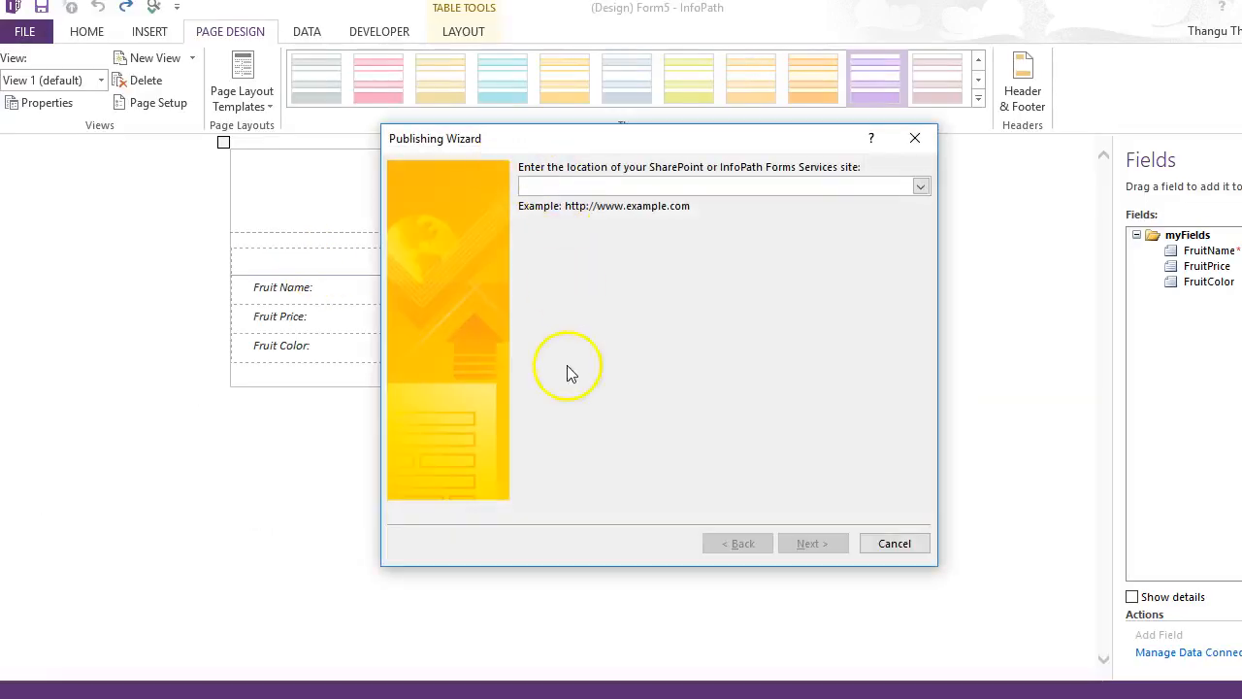
type("https://thangeswari.sharepoint.com/sites/Assignments/Forms/FruitForms/Forms/AllItems.aspx")
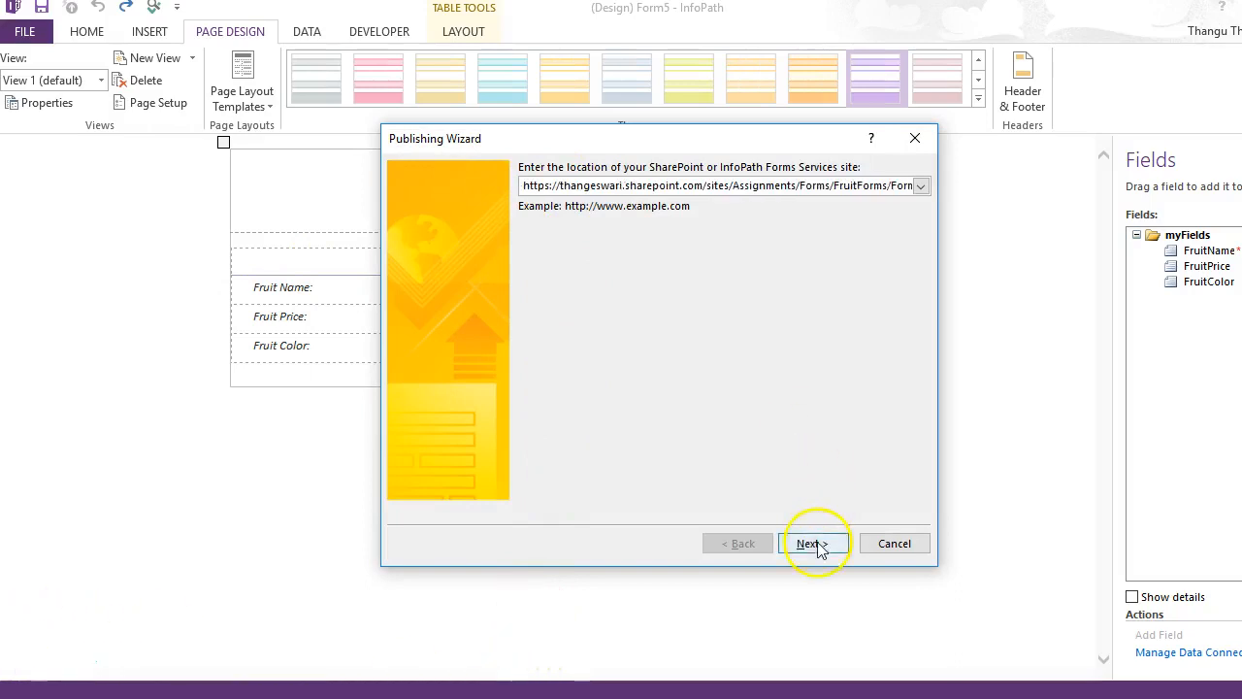
key("Return")
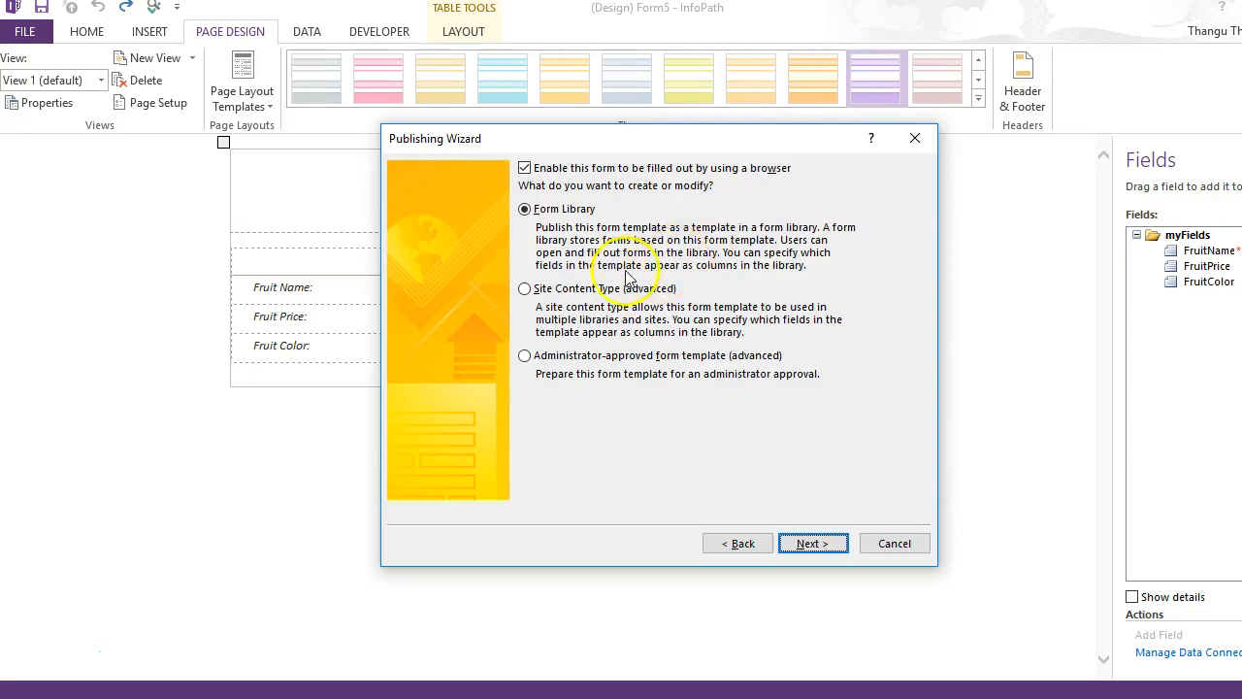
Publish as a browser-enabled Form Library template, updating the existing library listed between Documents and FruitsInfoPath.
left_click(806, 536)
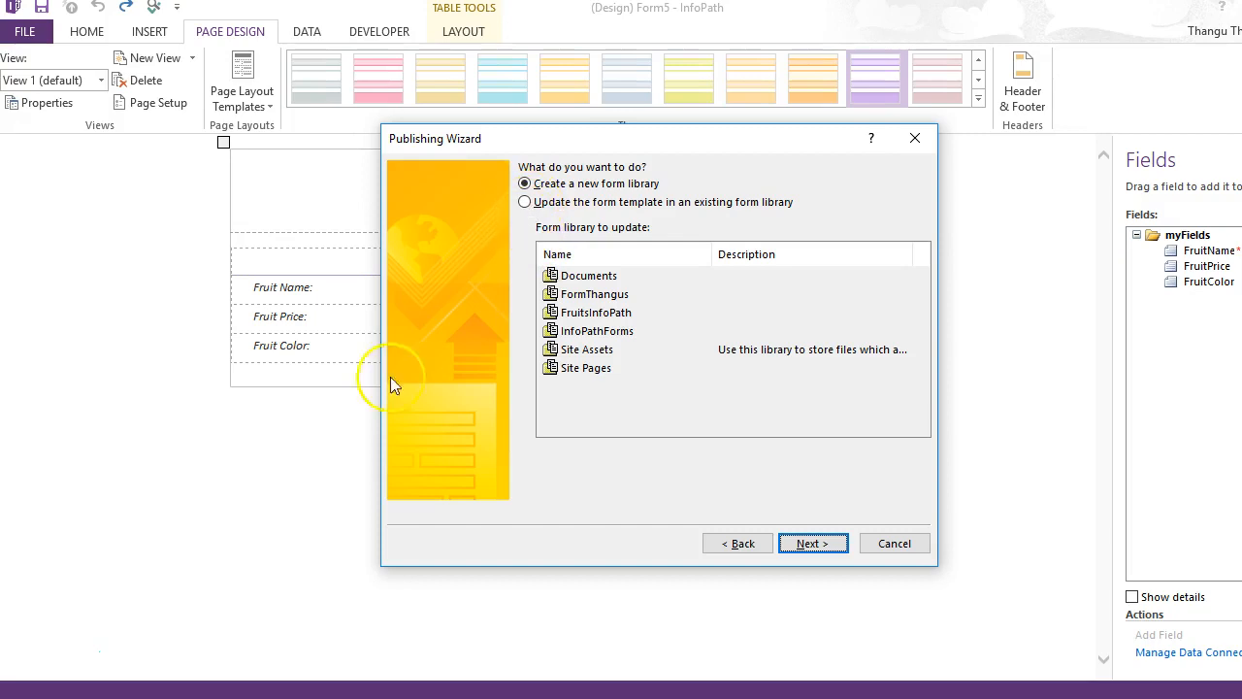
left_click(525, 202)
left_click(562, 295)
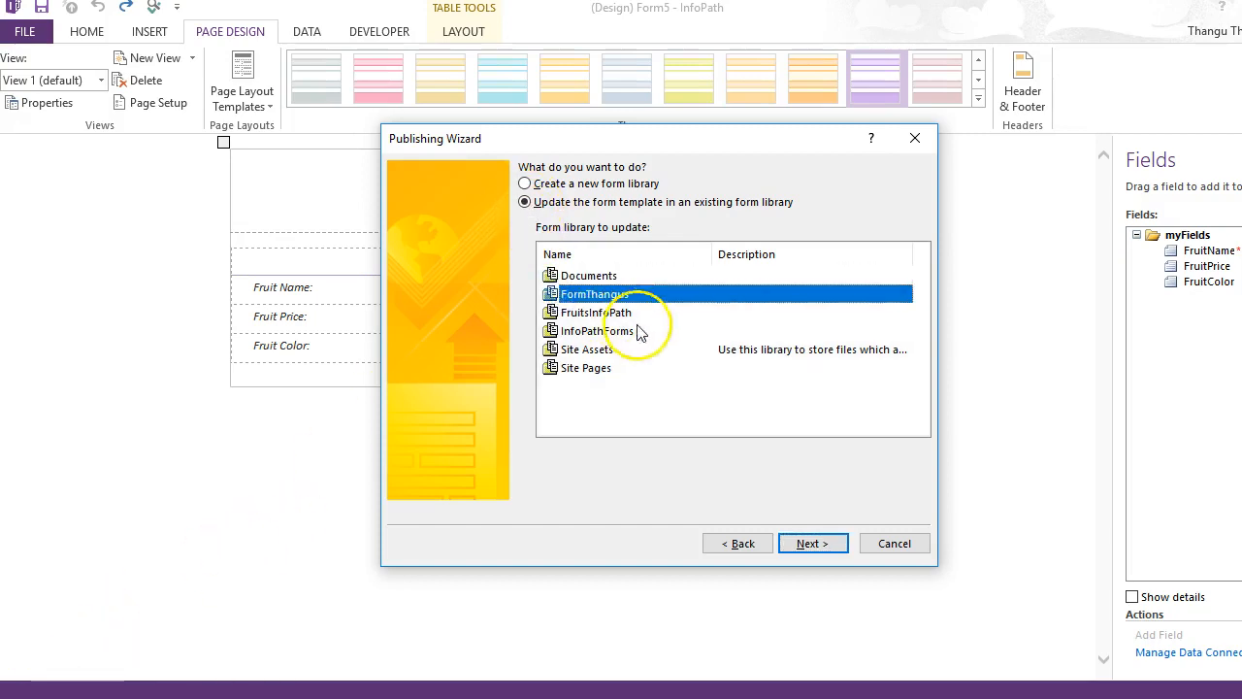
left_click(807, 545)
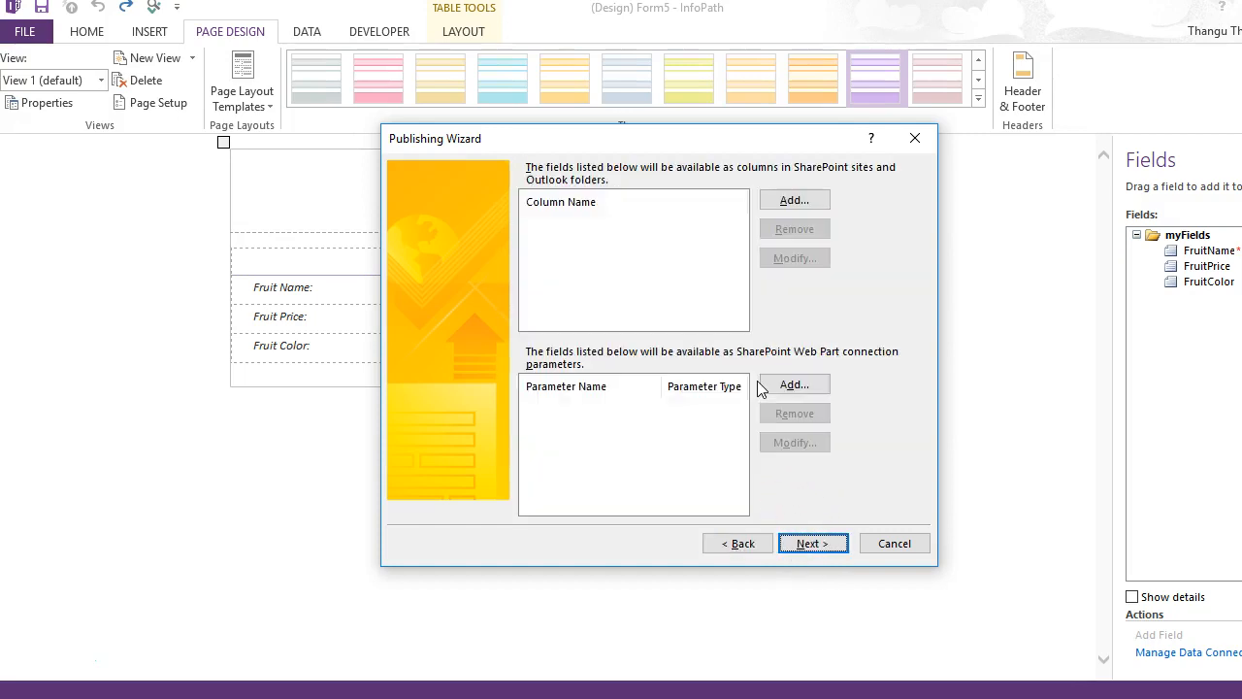
Add FruitName, FruitPrice and FruitColor as SharePoint columns of this form library.
left_click(794, 200)
left_click(531, 248)
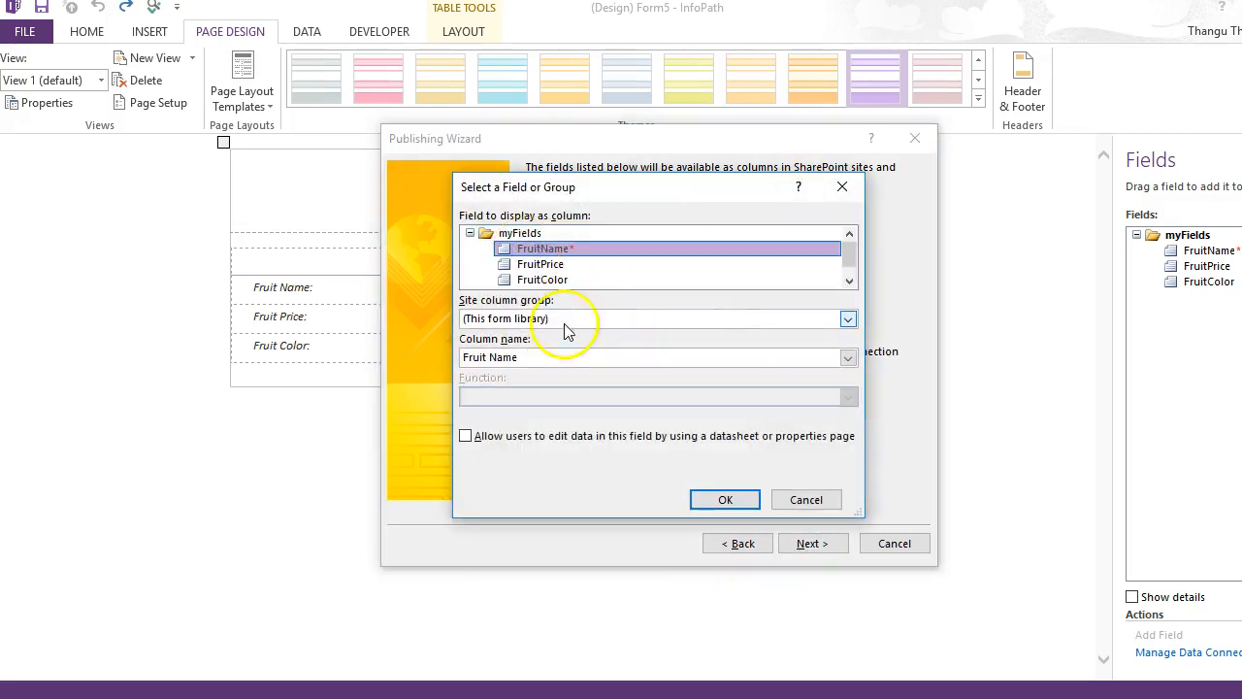
left_click(723, 500)
left_click(791, 202)
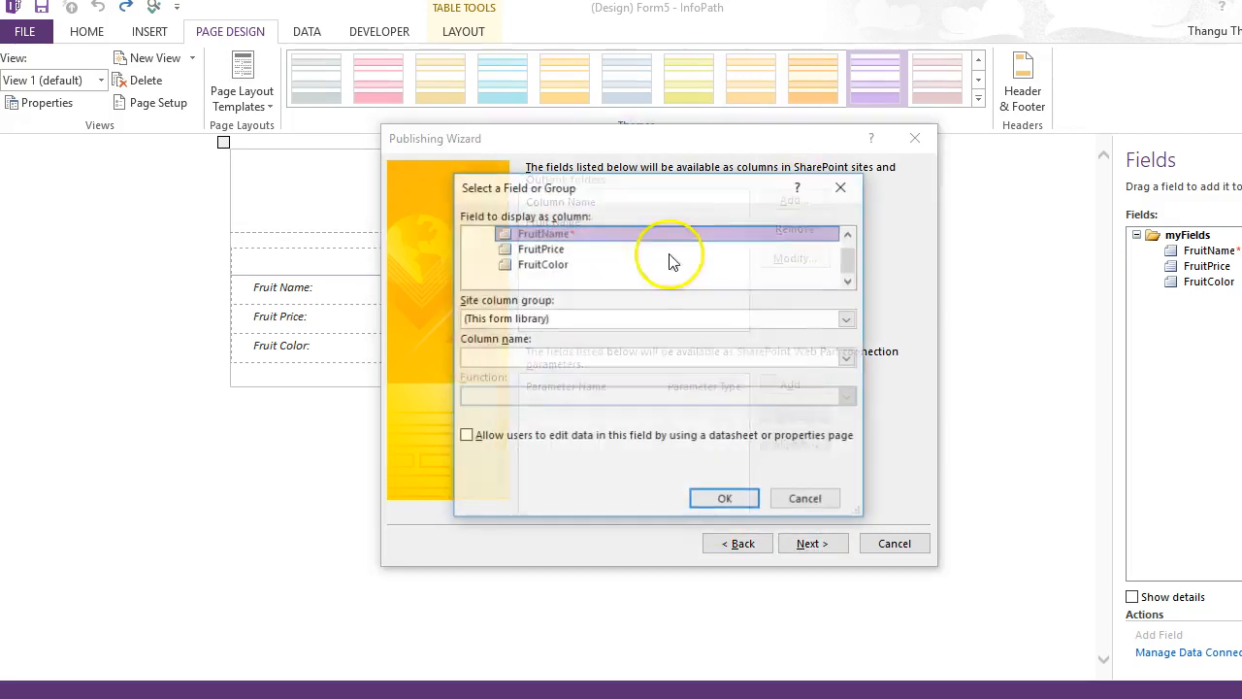
left_click(556, 249)
left_click(723, 500)
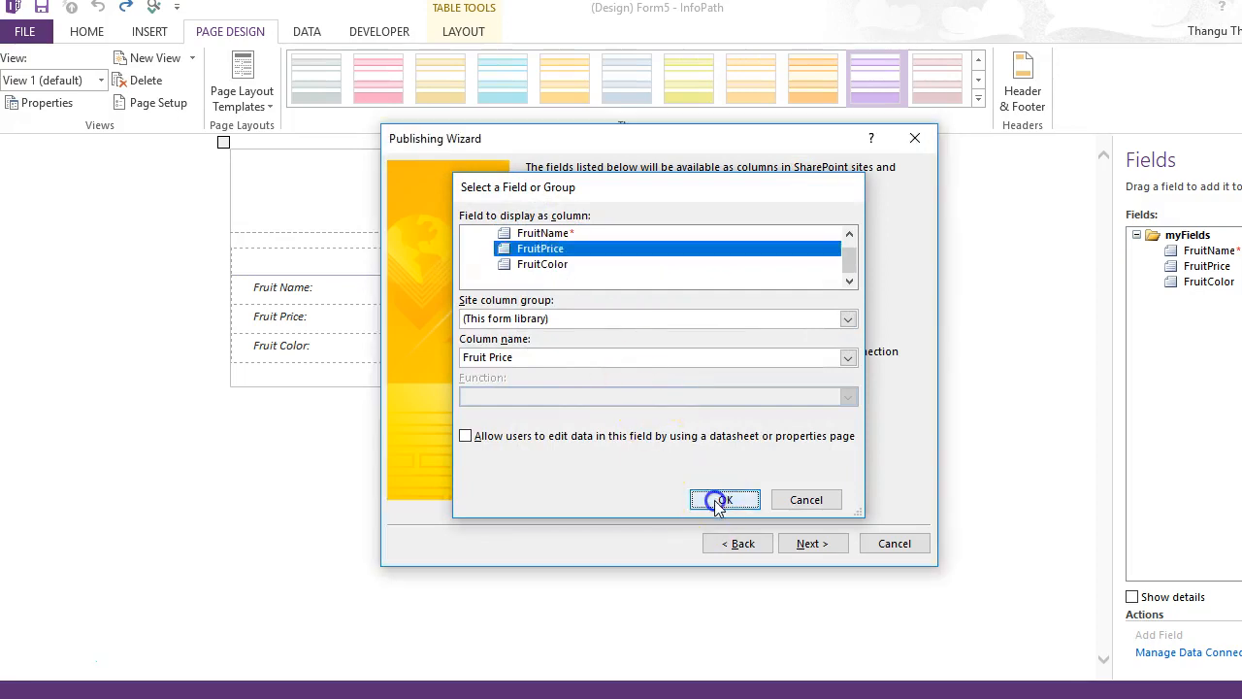
left_click(795, 200)
left_click(545, 264)
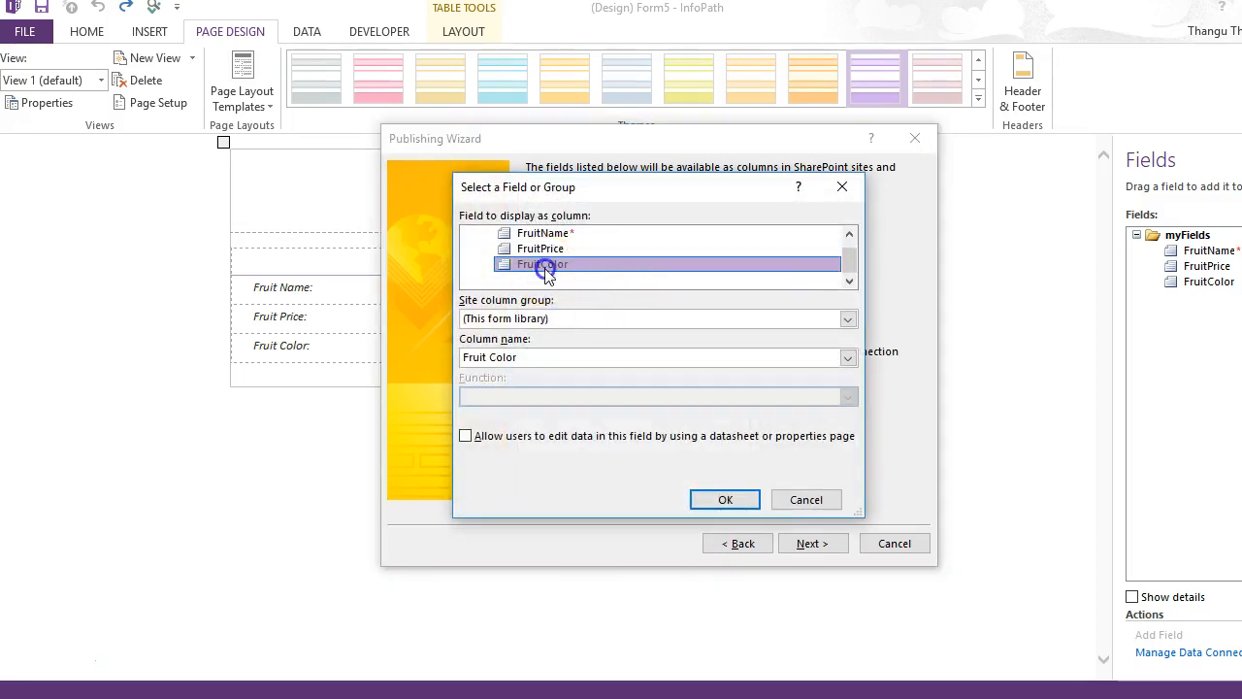
left_click(725, 499)
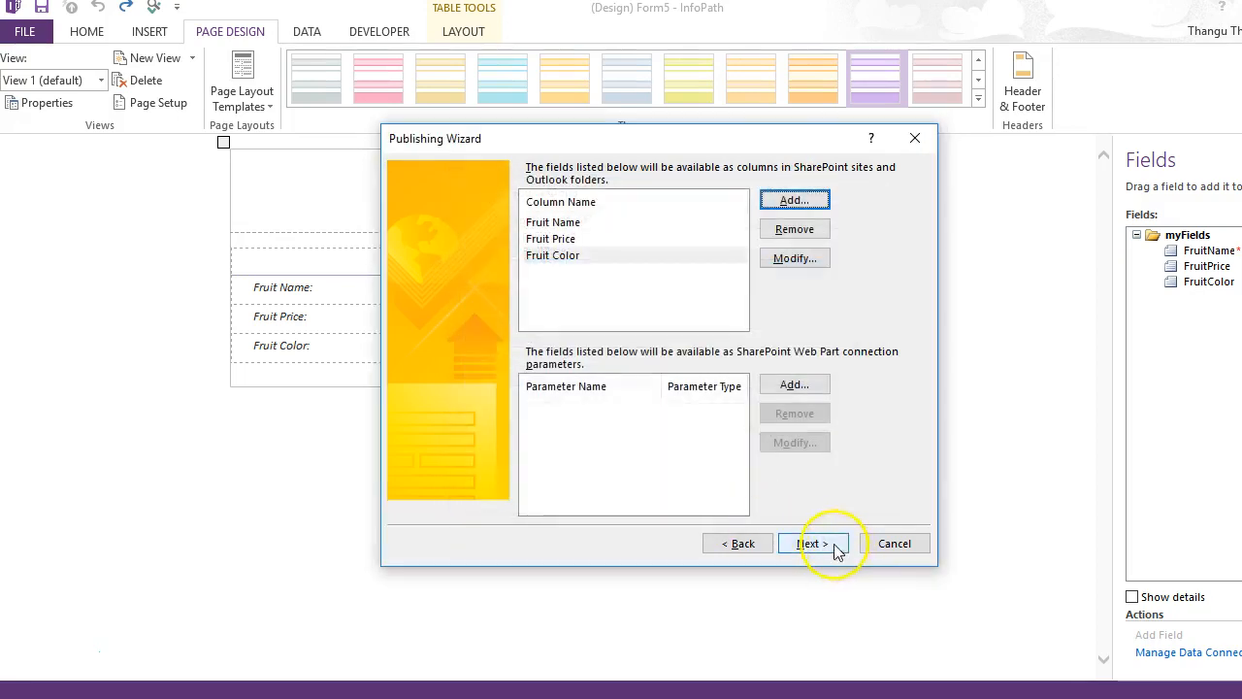
Add FruitName, FruitPrice and FruitColor as input and output Web Part connection parameters, and publish the form.
left_click(802, 387)
left_click(531, 249)
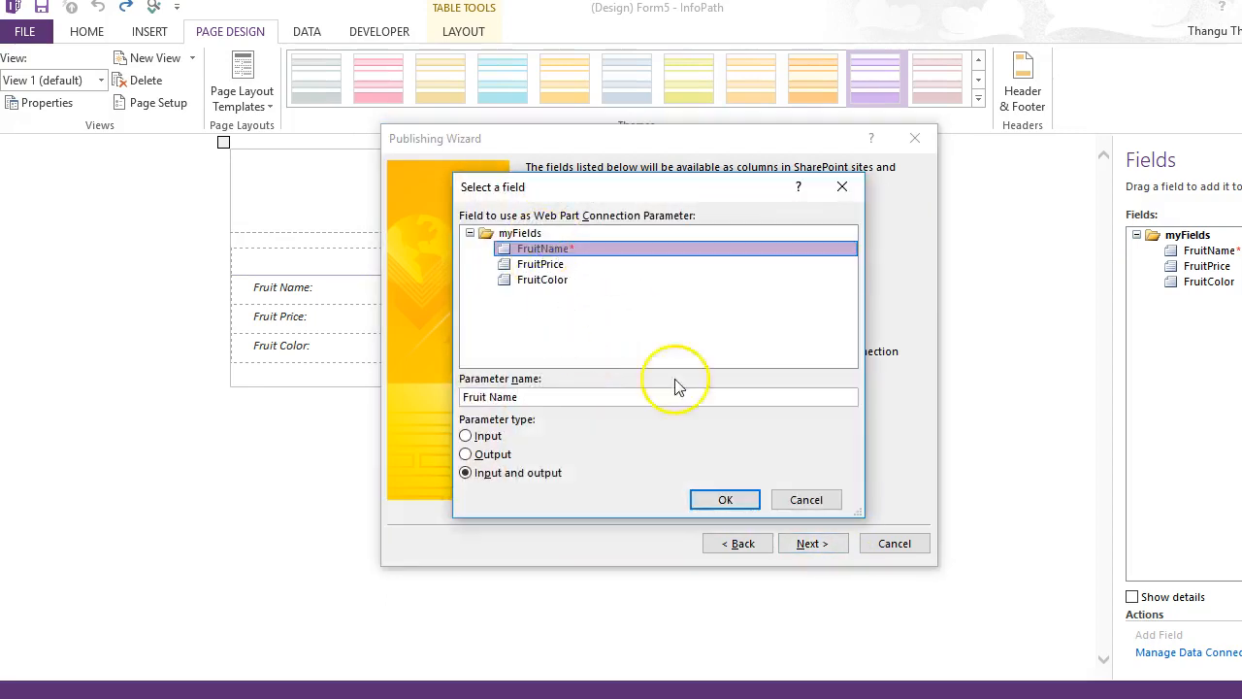
left_click(726, 499)
left_click(793, 388)
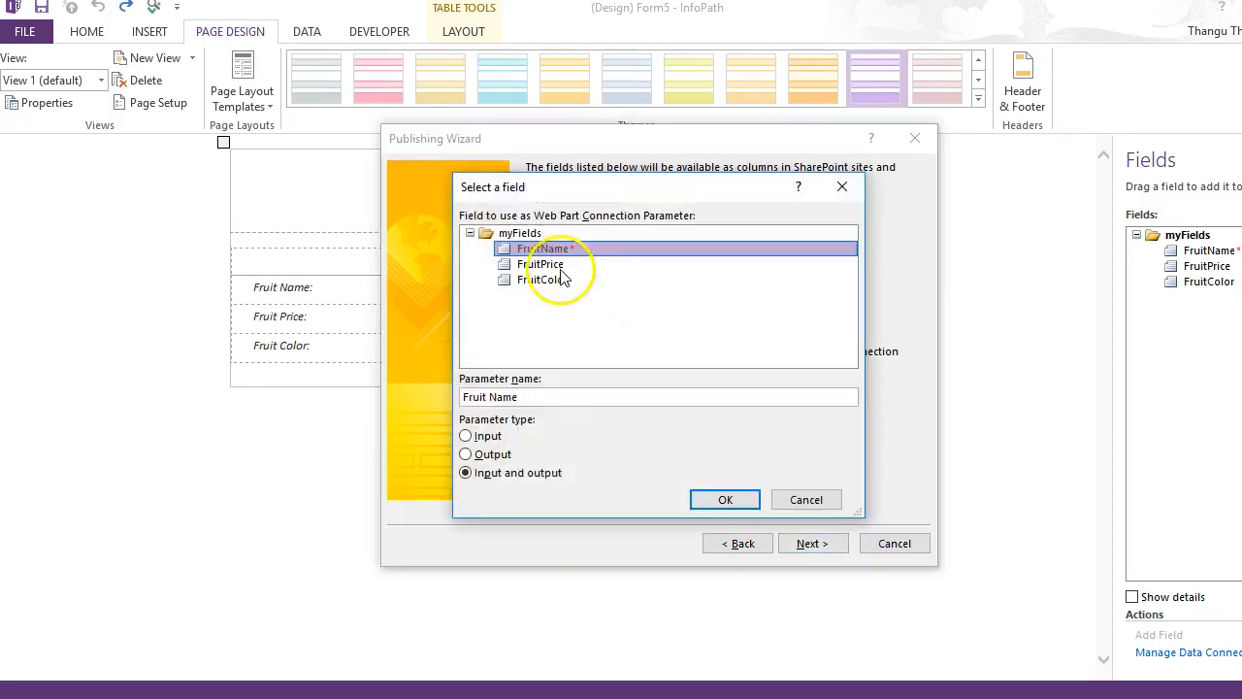
left_click(555, 265)
left_click(722, 497)
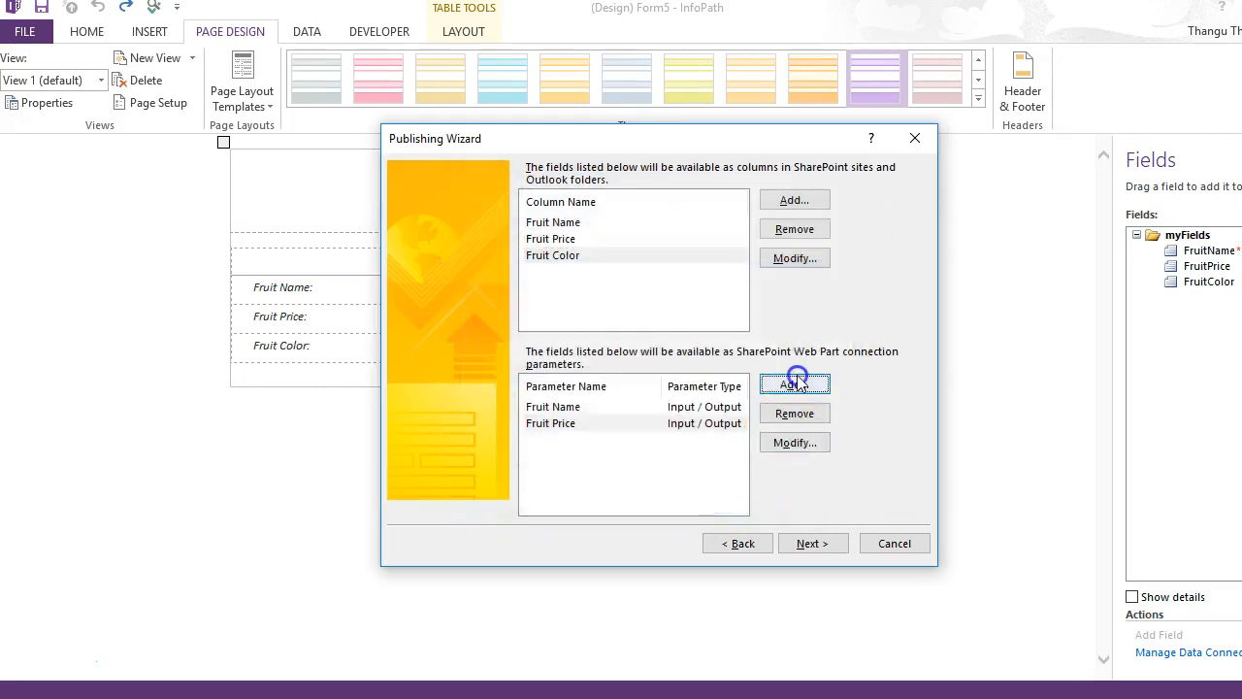
left_click(799, 381)
left_click(545, 280)
left_click(726, 499)
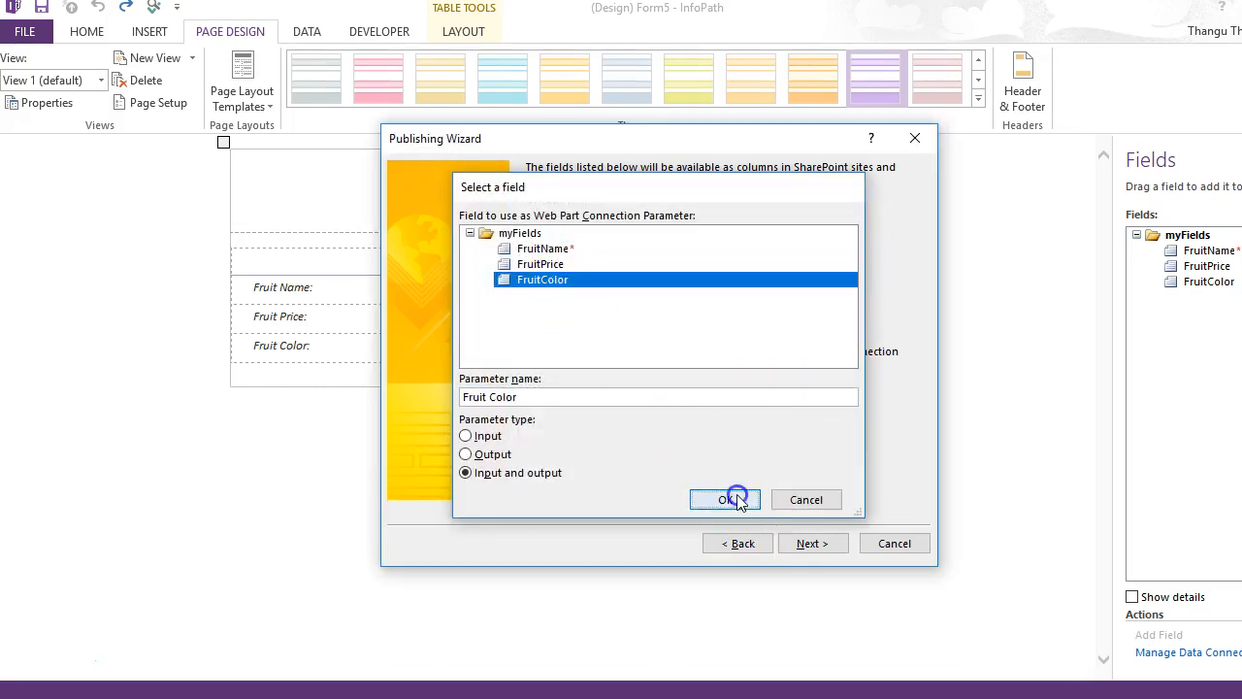
left_click(811, 544)
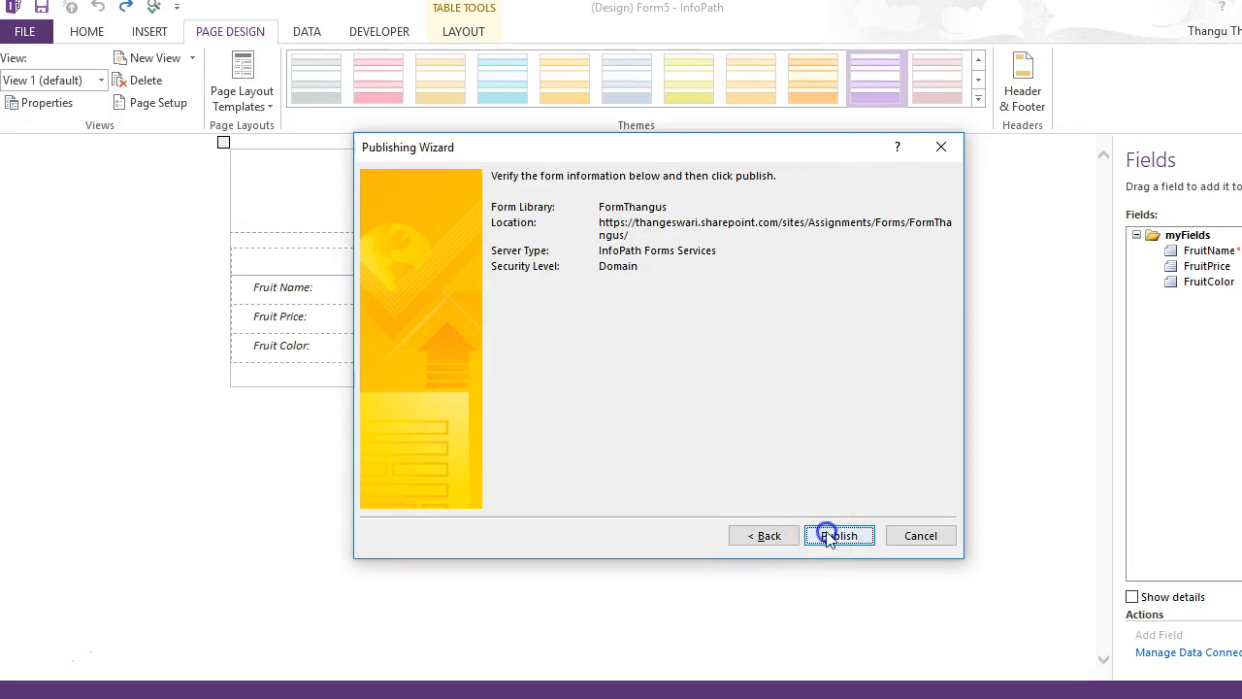
left_click(828, 537)
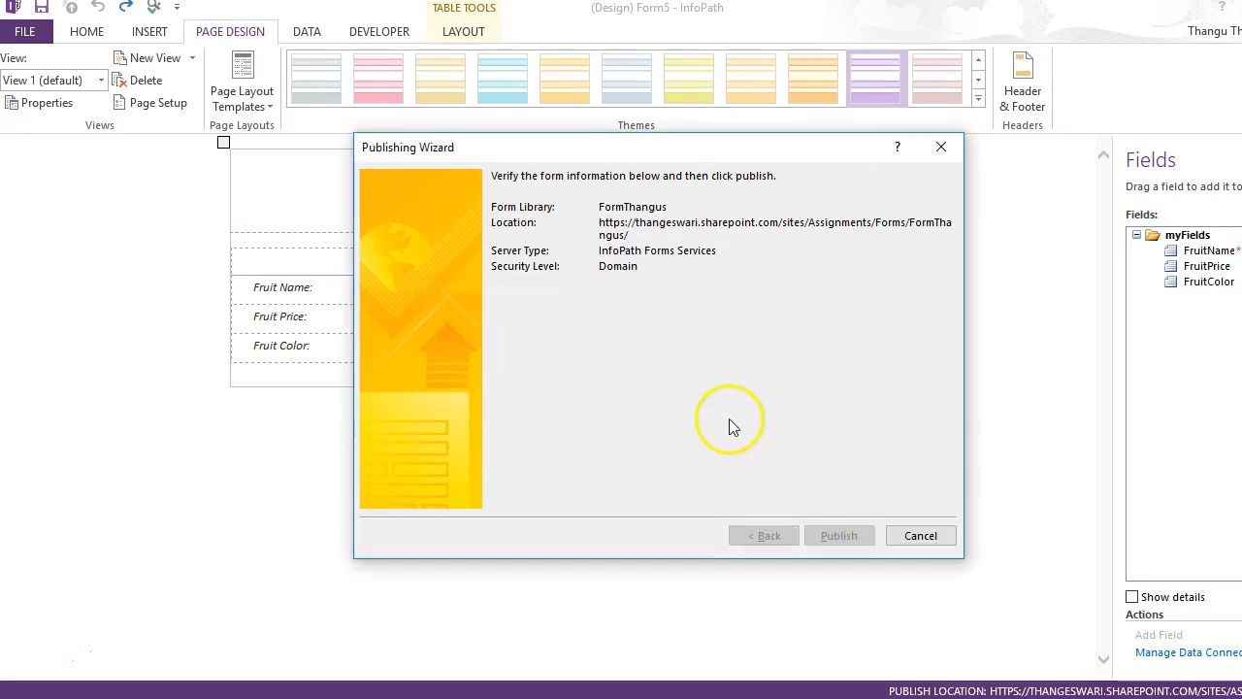
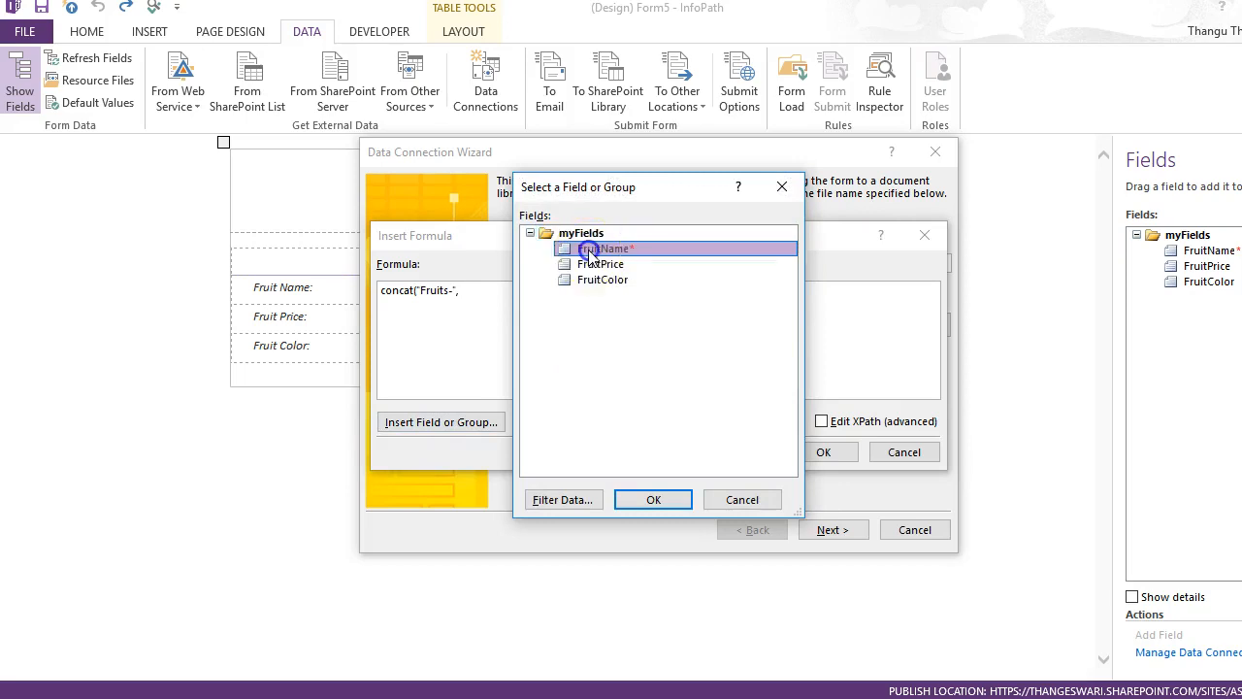
Add the FruitName field and the today() and userName() functions to the concat formula for the file name.
left_click(642, 497)
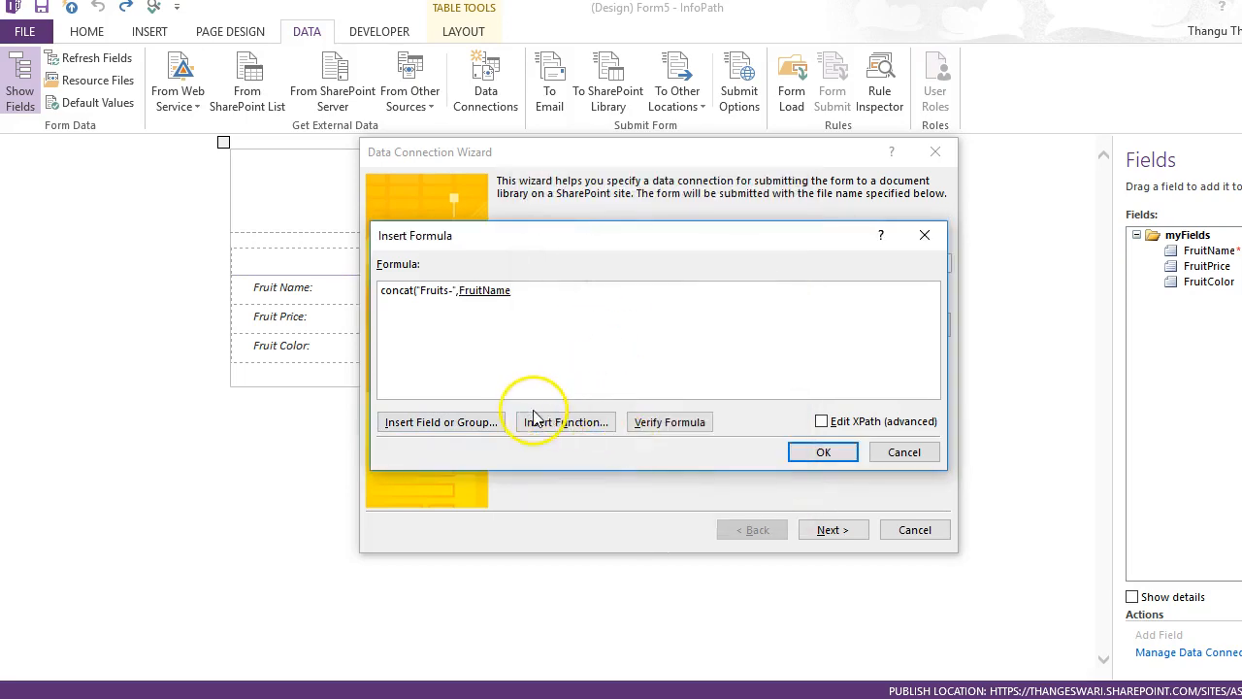
left_click(524, 421)
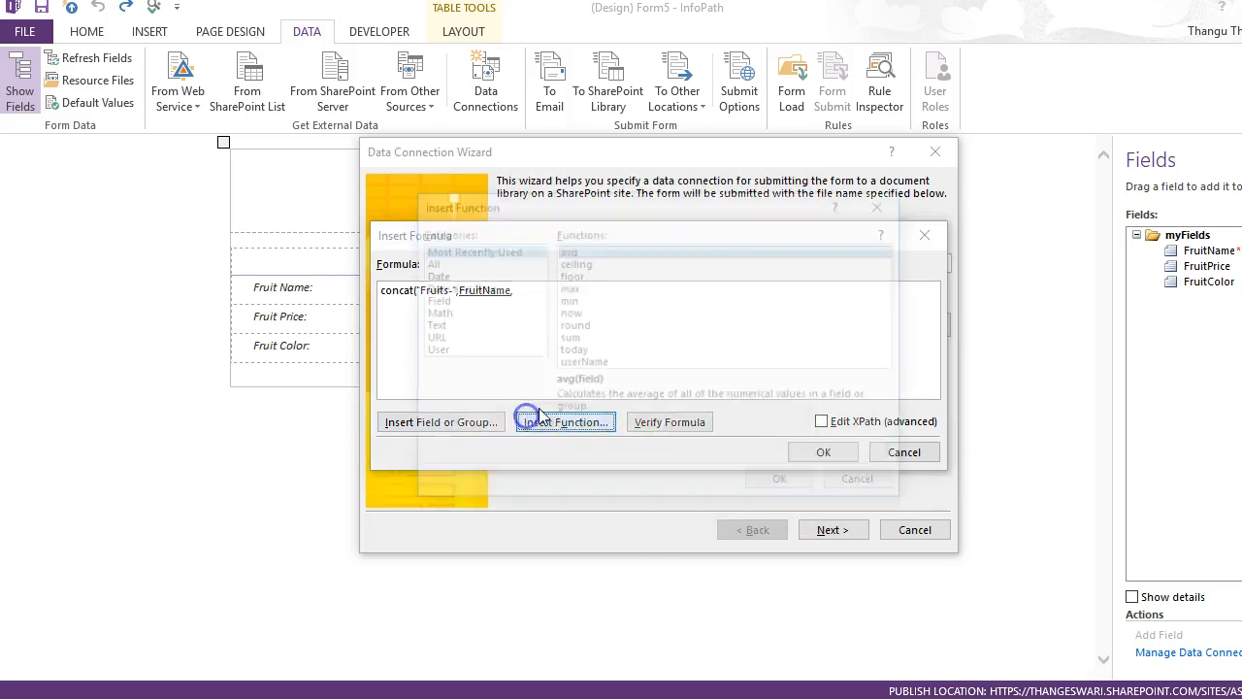
left_click(440, 276)
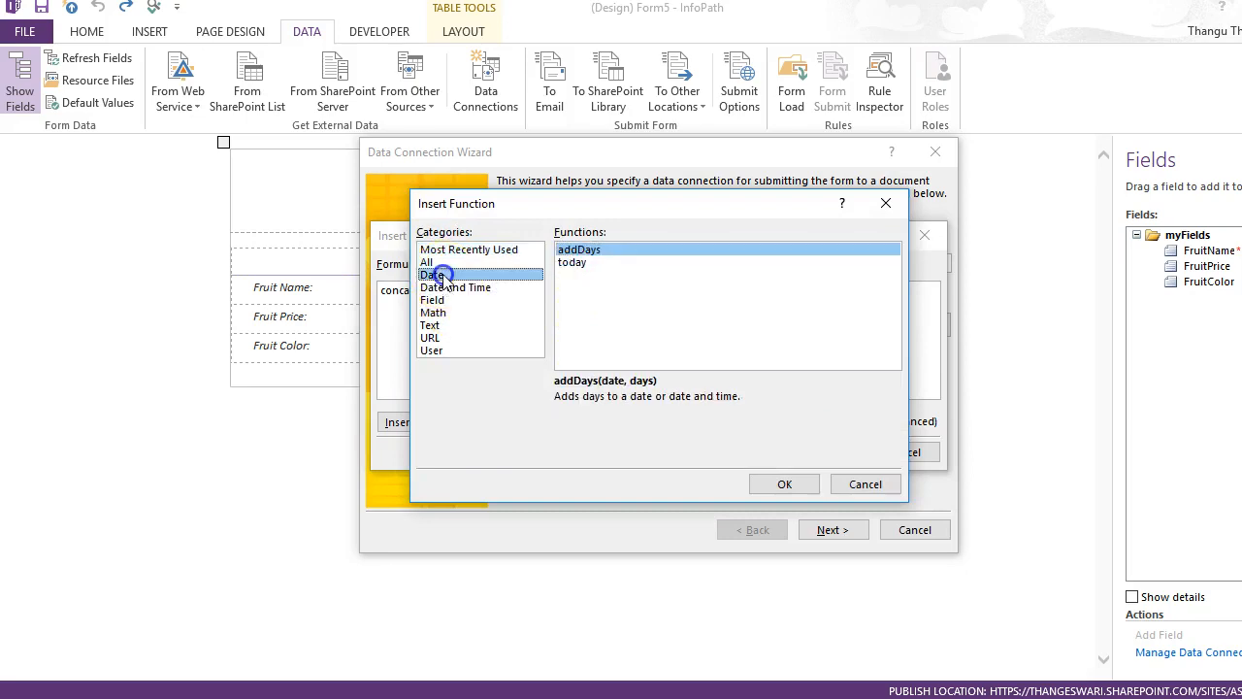
left_click(571, 262)
left_click(777, 483)
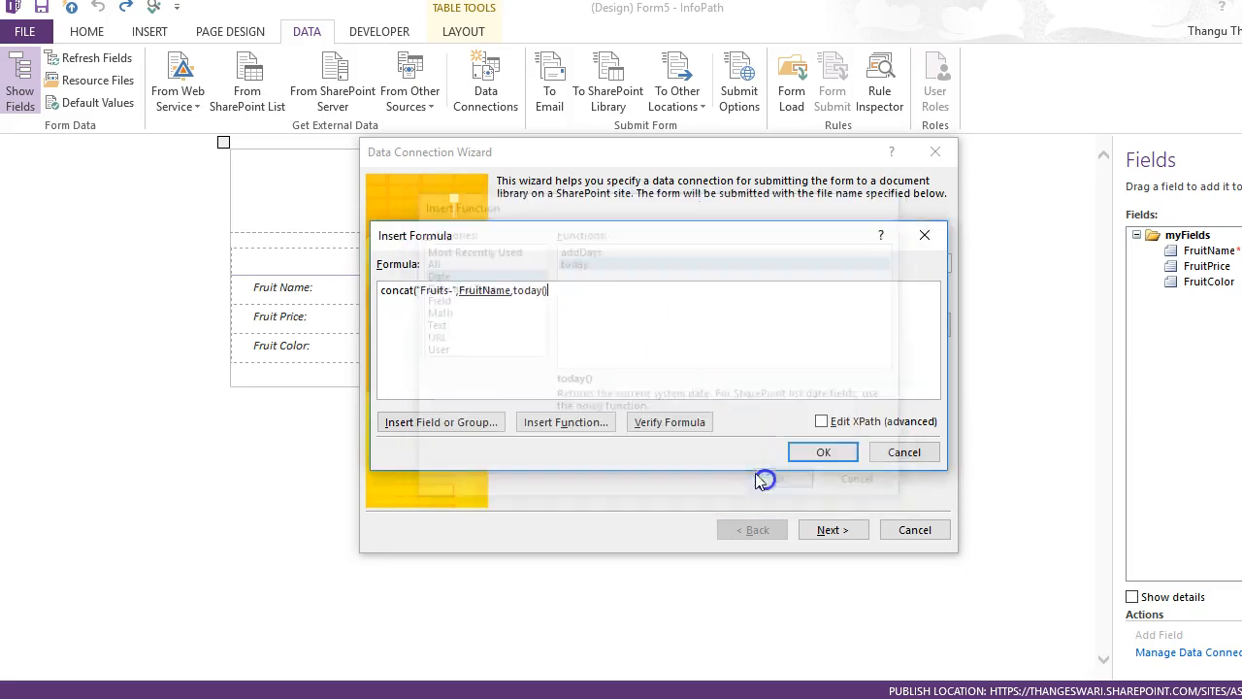
left_click(556, 424)
left_click(597, 362)
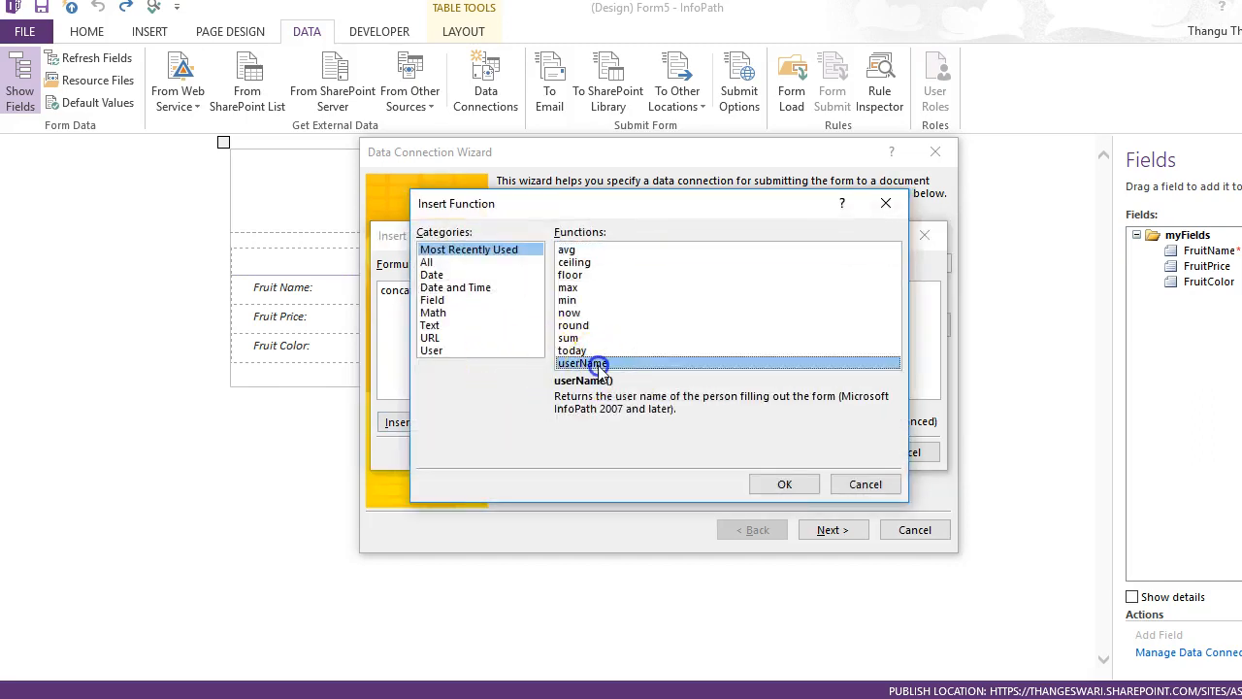
left_click(784, 482)
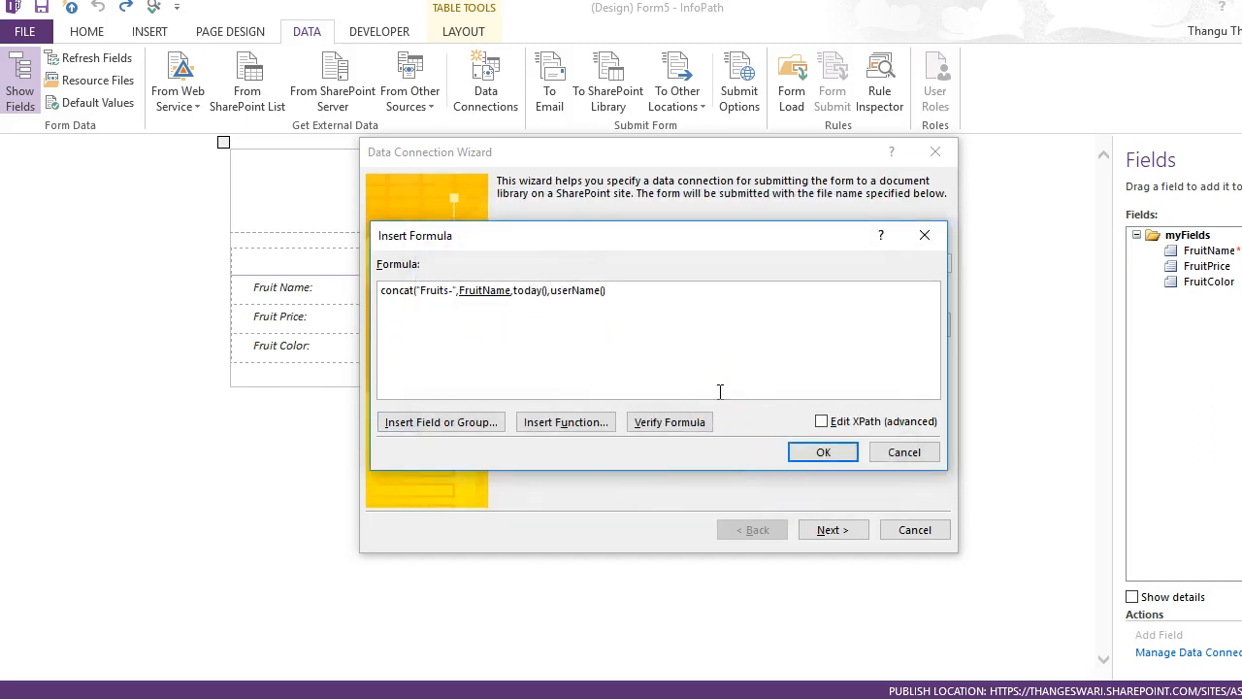
Verify and apply the file name formula, allow overwriting existing files, and finish the SharePoint Library Submit 2 data connection.
left_click(669, 421)
left_click(657, 410)
left_click(821, 451)
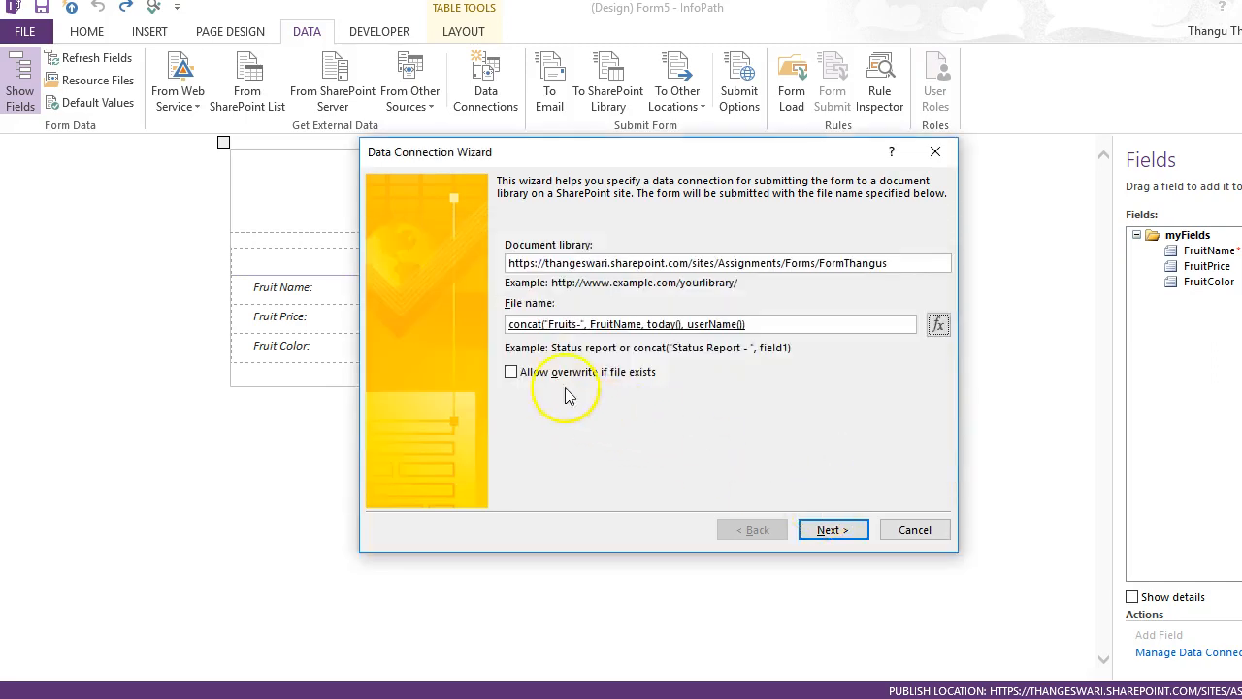
left_click(822, 532)
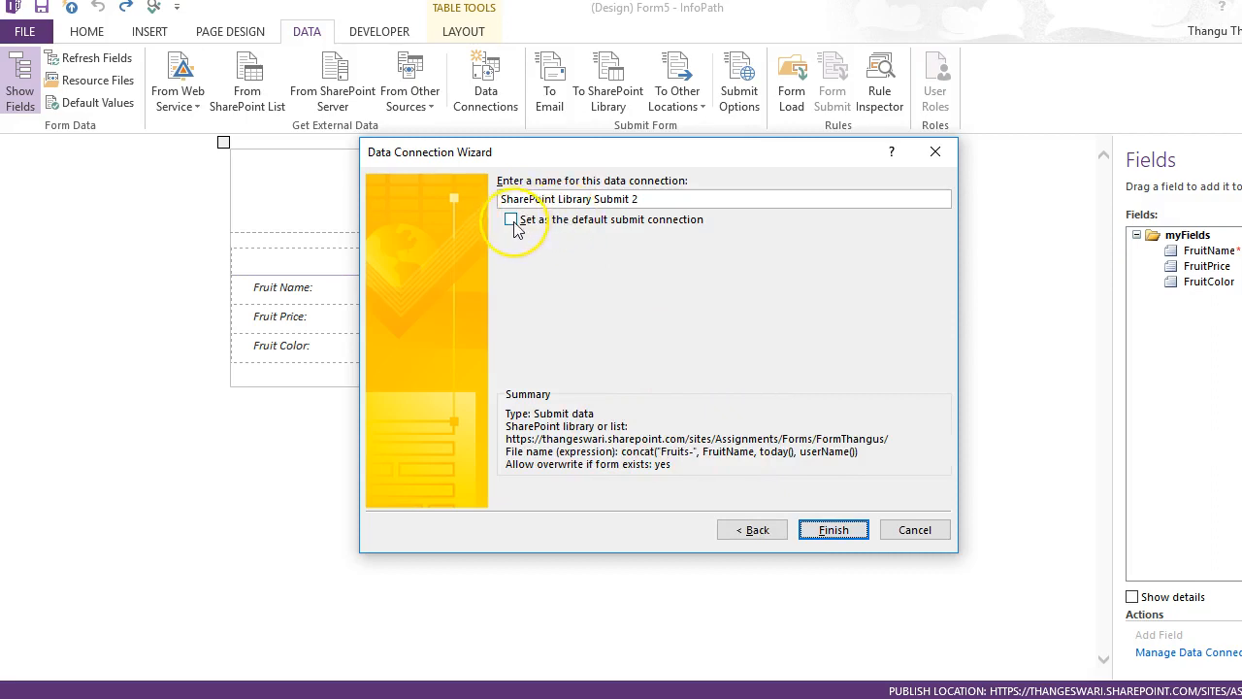
left_click(815, 530)
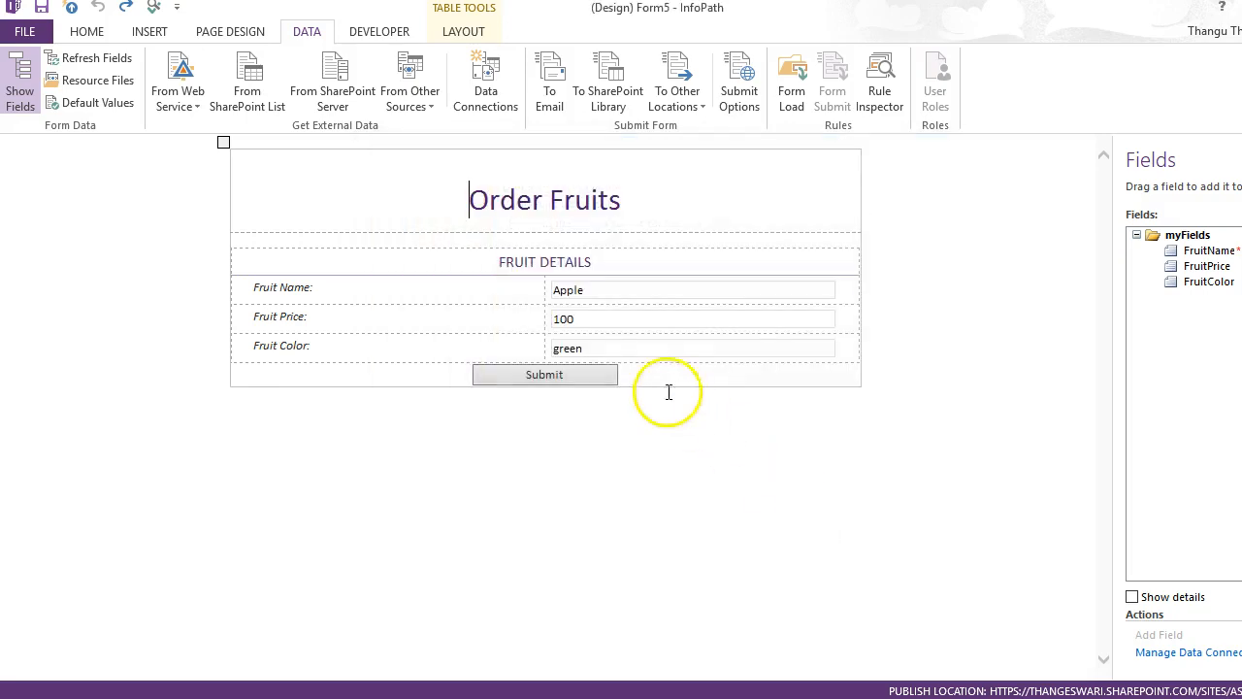
Choose Submit as the action in the Submit button's properties and apply it.
left_click(579, 380)
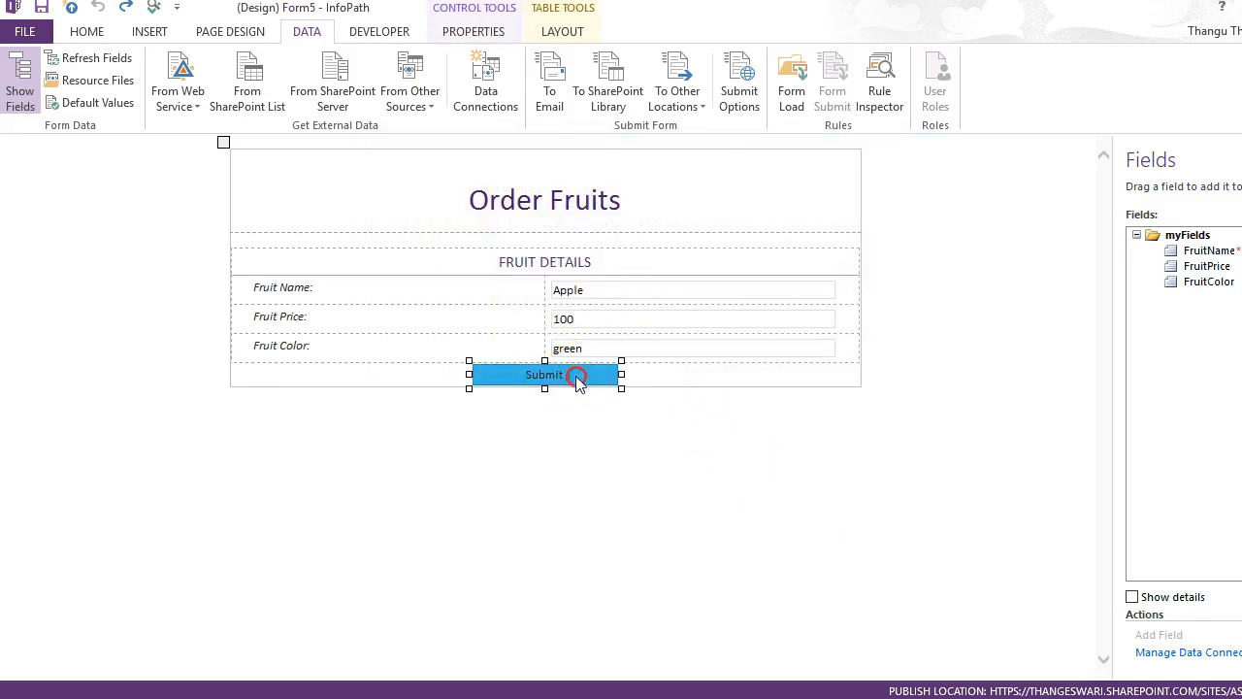
right_click(578, 380)
left_click(644, 581)
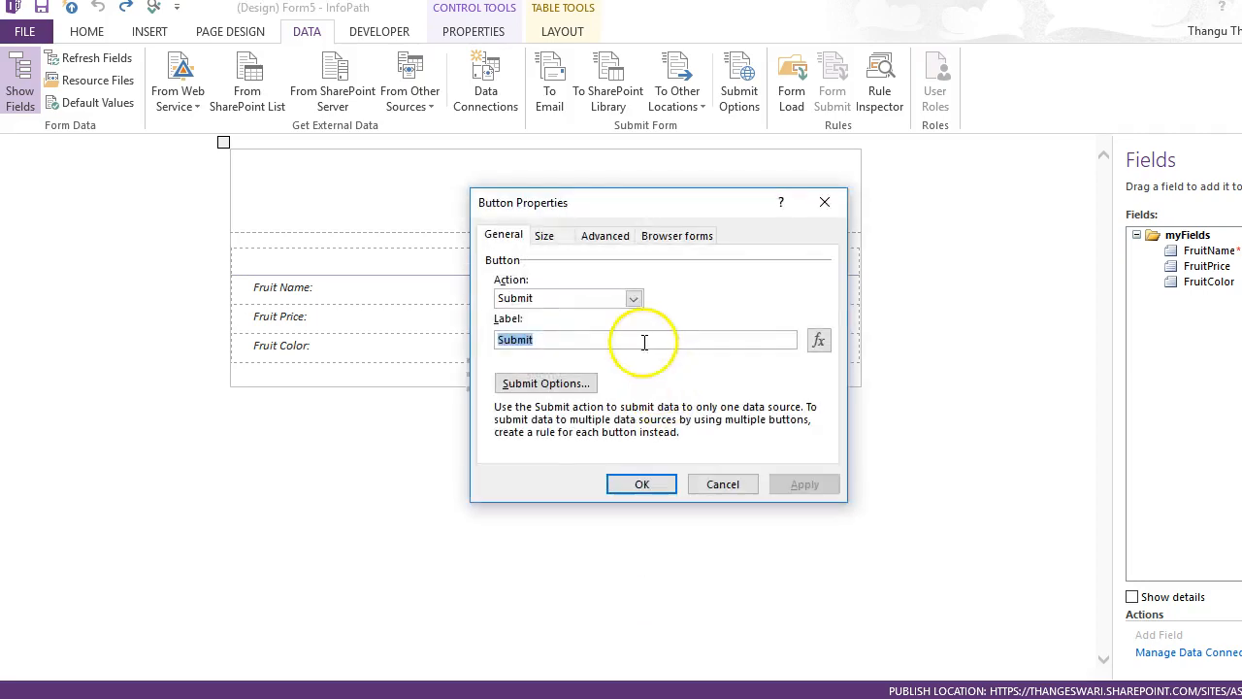
left_click(589, 298)
left_click(590, 315)
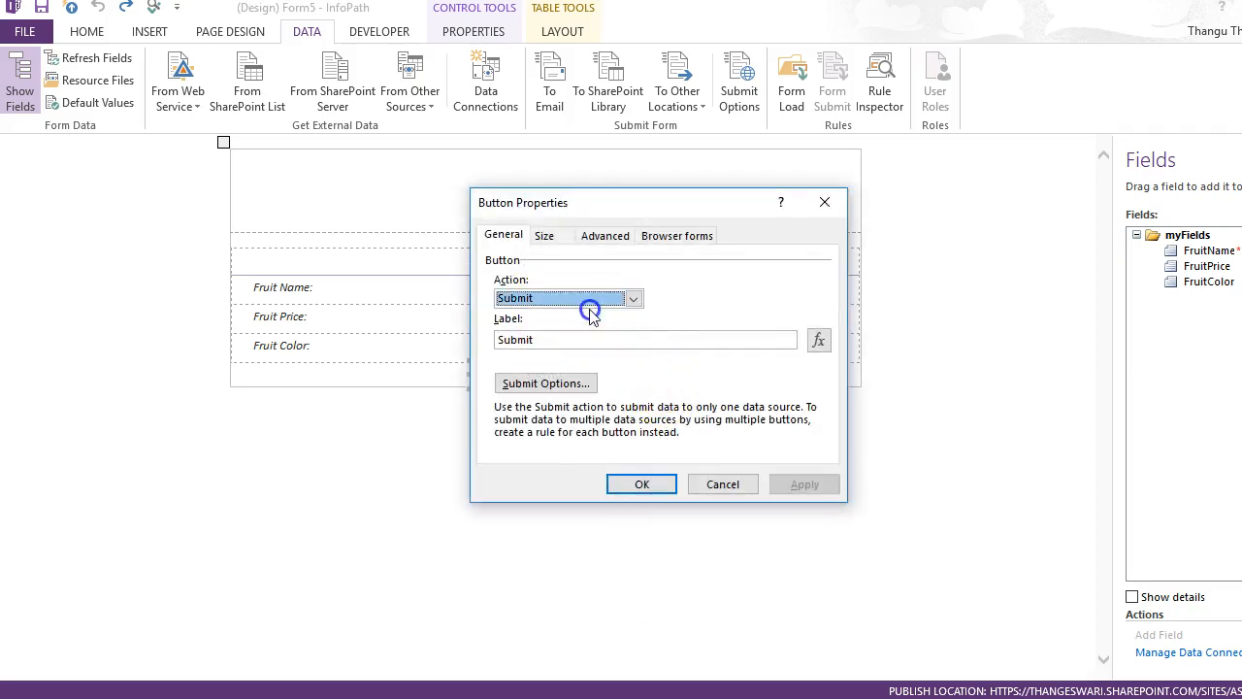
left_click(643, 484)
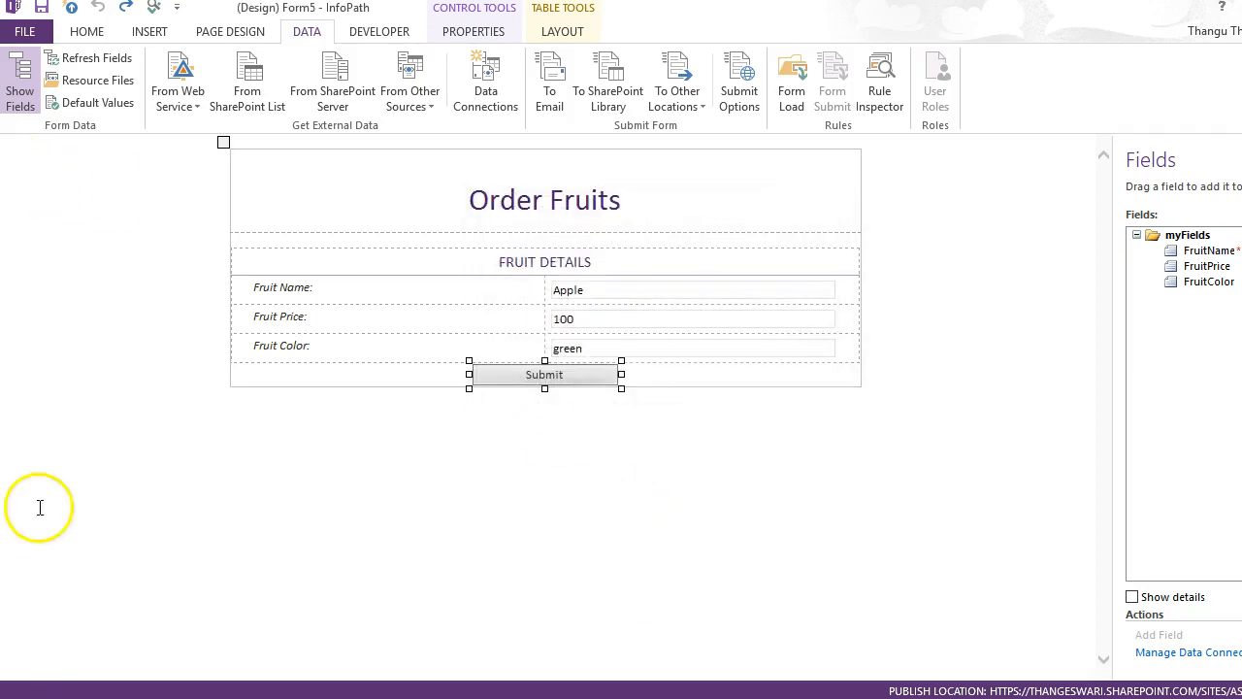
Republish the form to the same SharePoint form library, keeping the existing fruit columns and Web Part connection parameters.
left_click(23, 31)
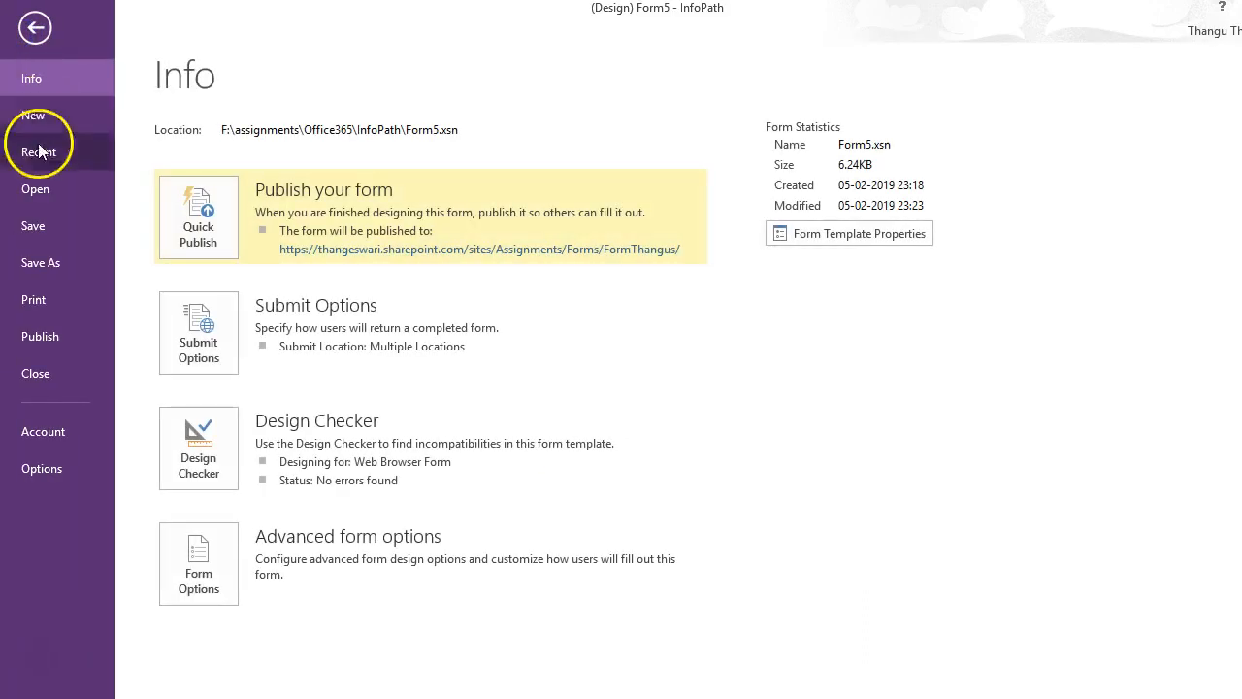
left_click(65, 329)
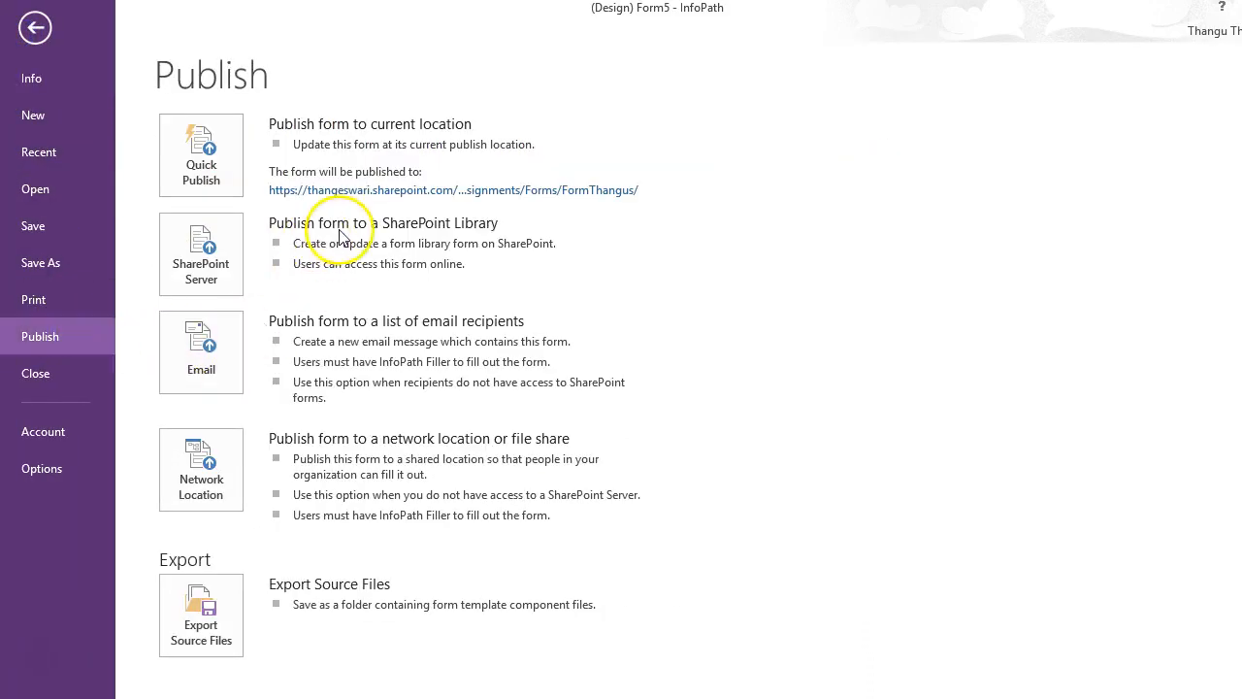
left_click(201, 231)
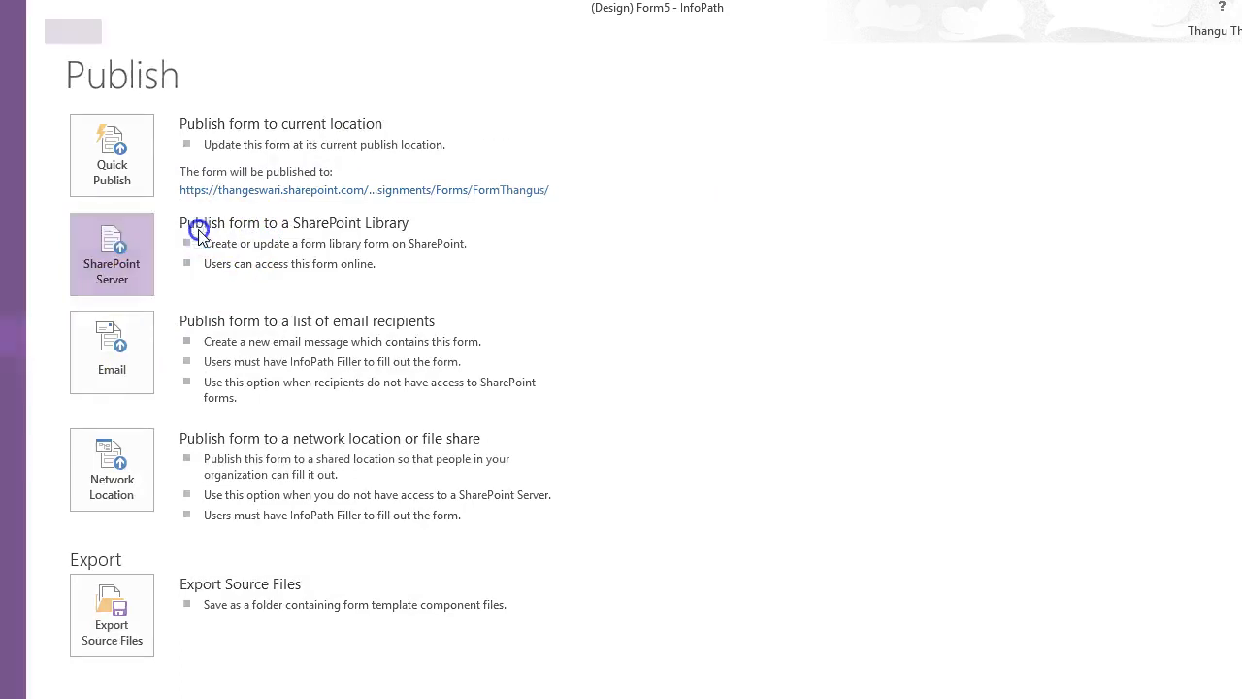
left_click(805, 543)
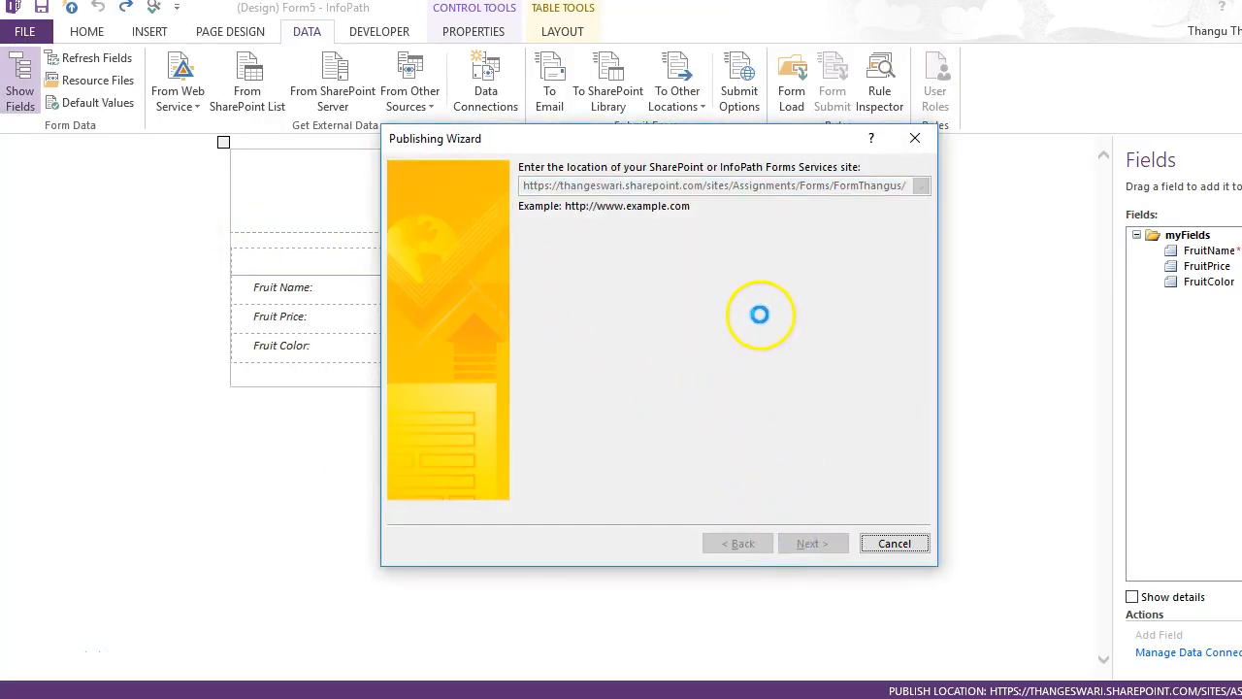
left_click(805, 543)
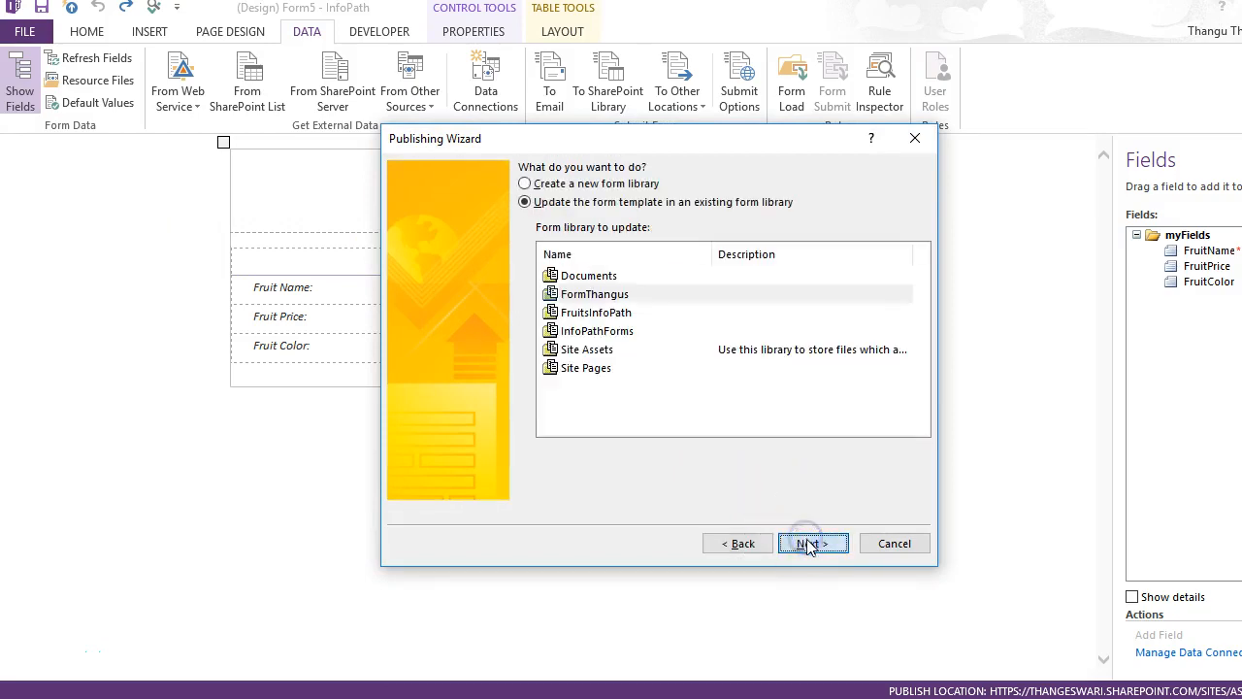
left_click(810, 545)
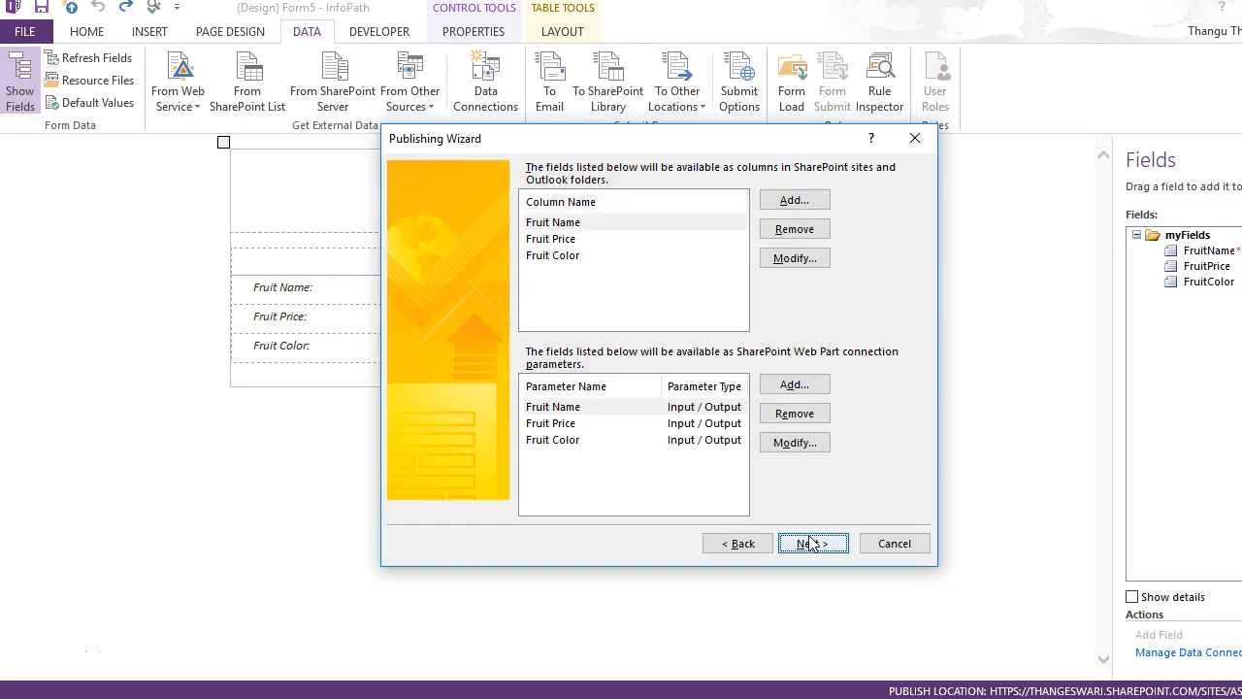
left_click(810, 543)
left_click(834, 536)
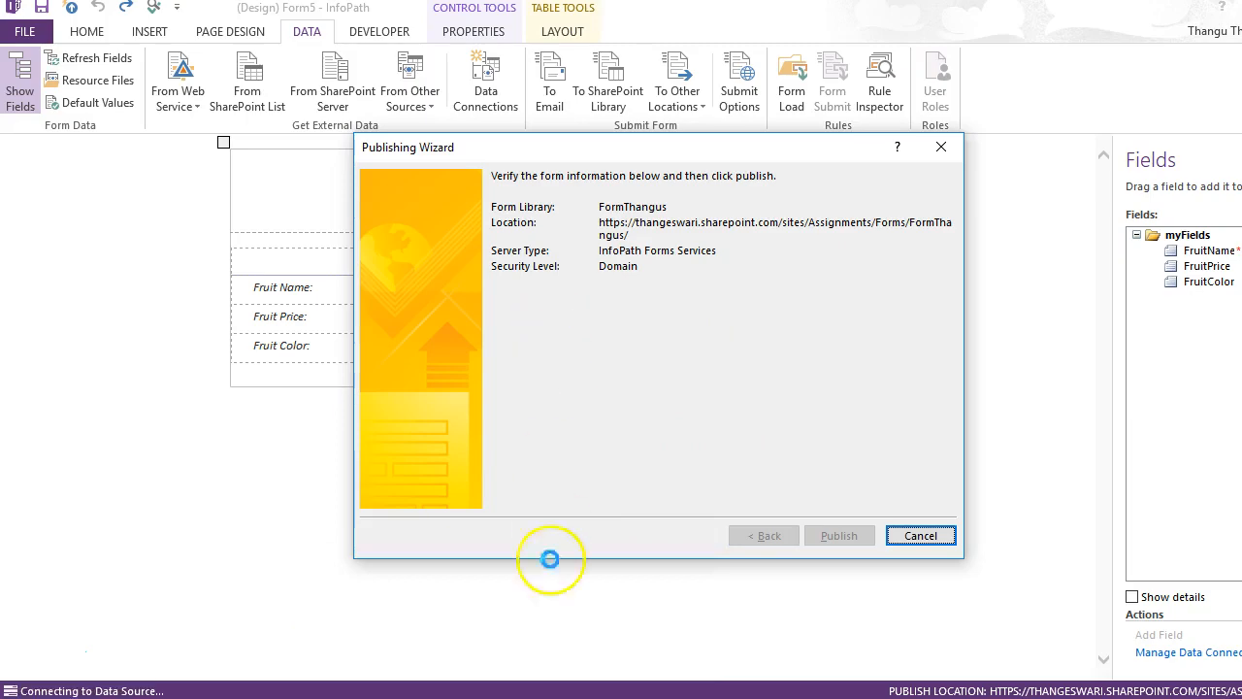
Switch to the form library in the browser, create a new form with fruit name Apple2, and submit it.
left_click(568, 660)
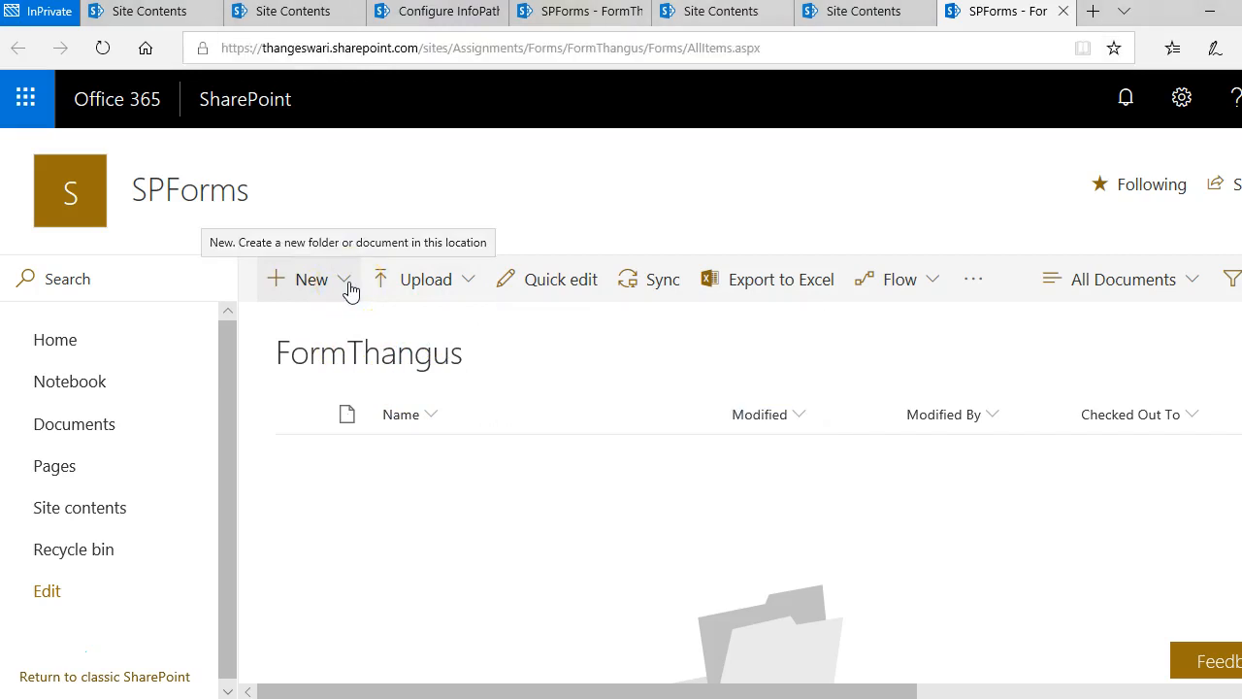
left_click(349, 290)
left_click(333, 368)
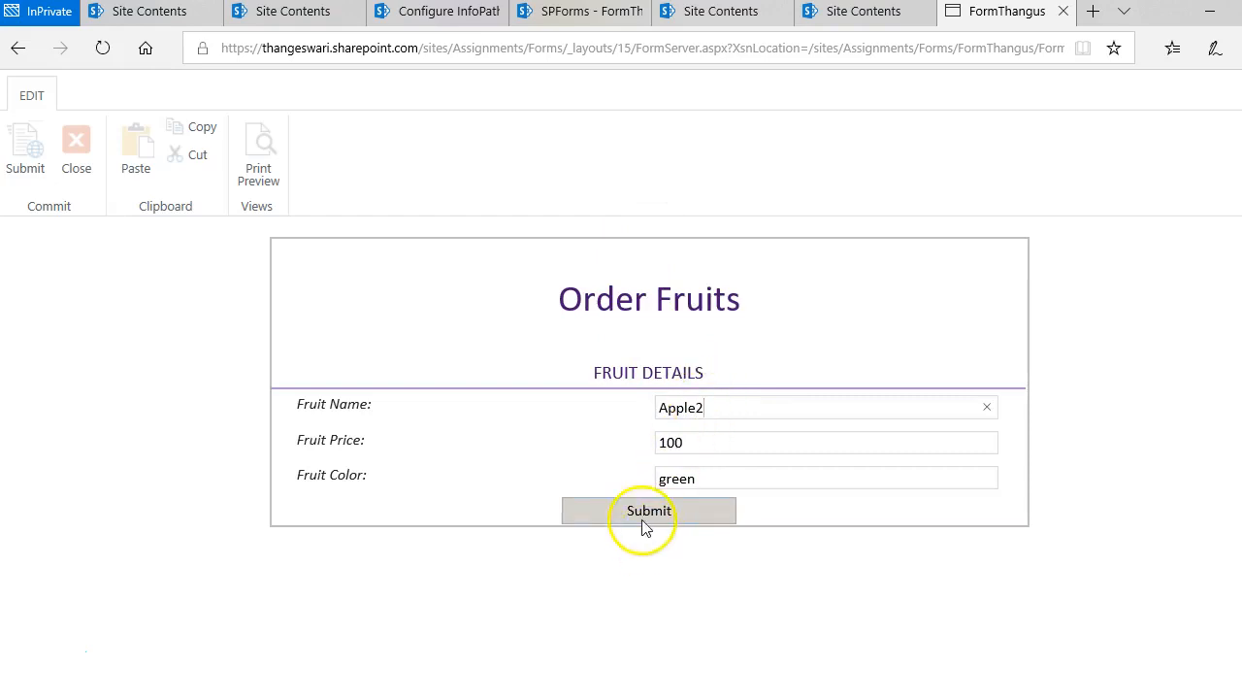
left_click(637, 514)
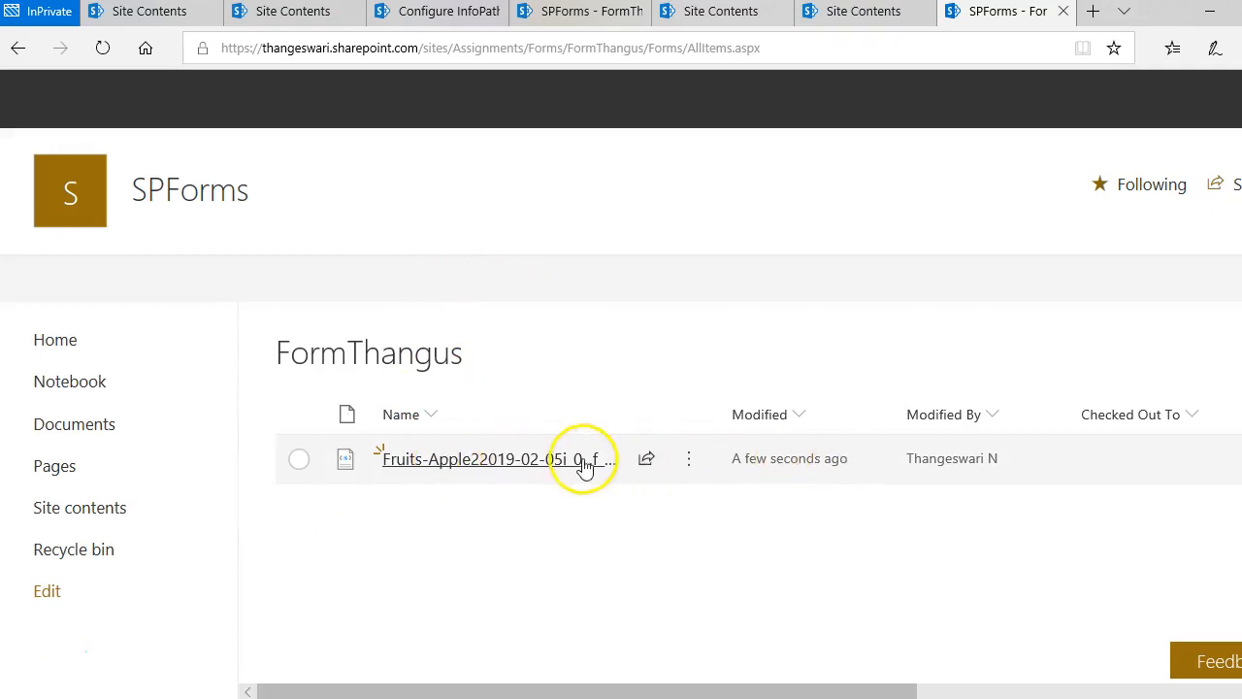
Save the library's current view as a new public view named Fruits.
left_click_drag(782, 691, 1061, 687)
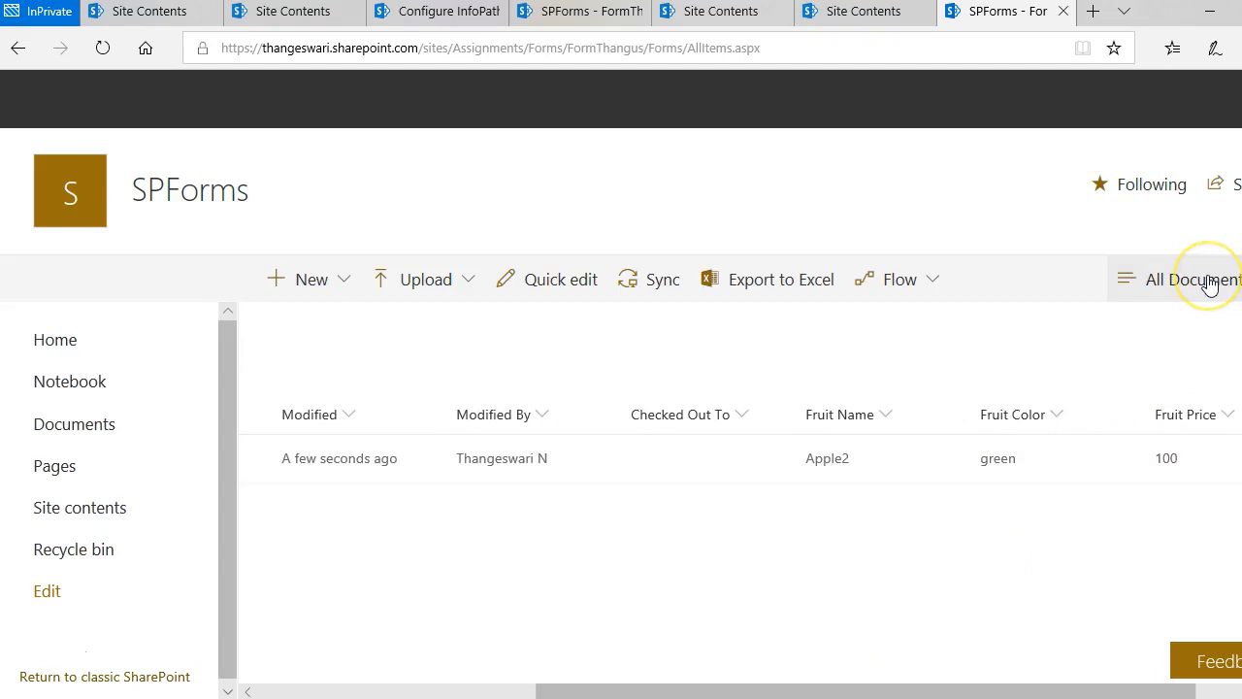
left_click(1209, 283)
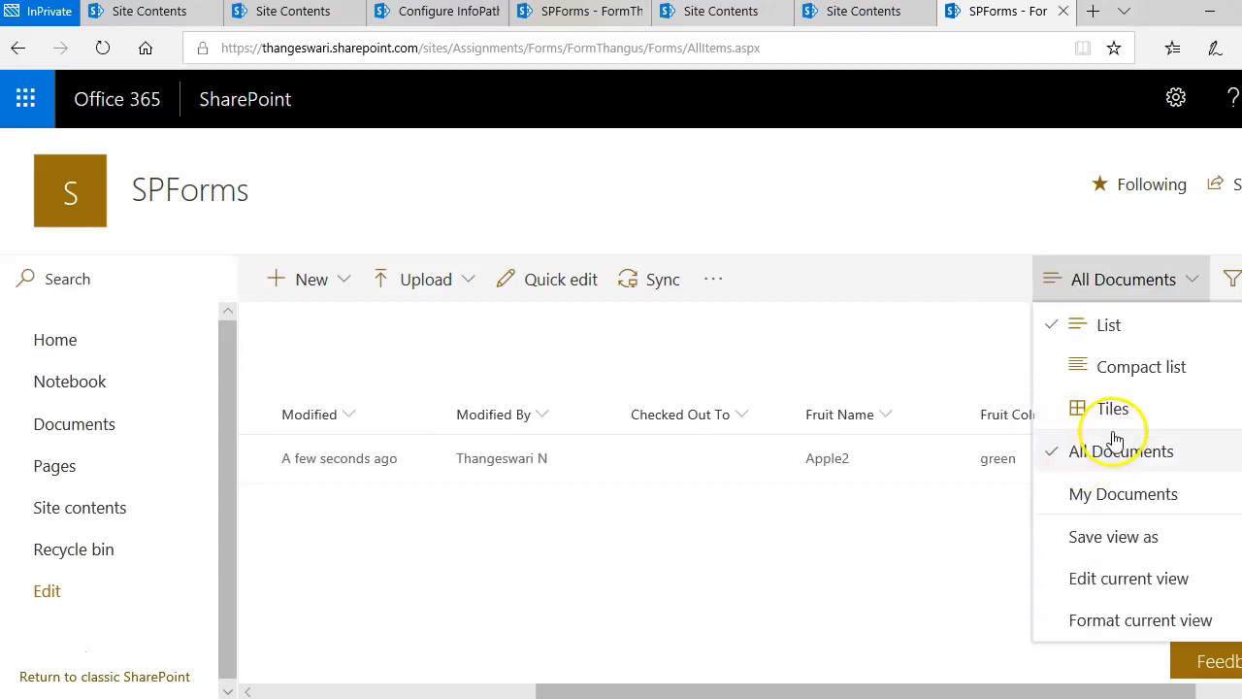
left_click(1106, 539)
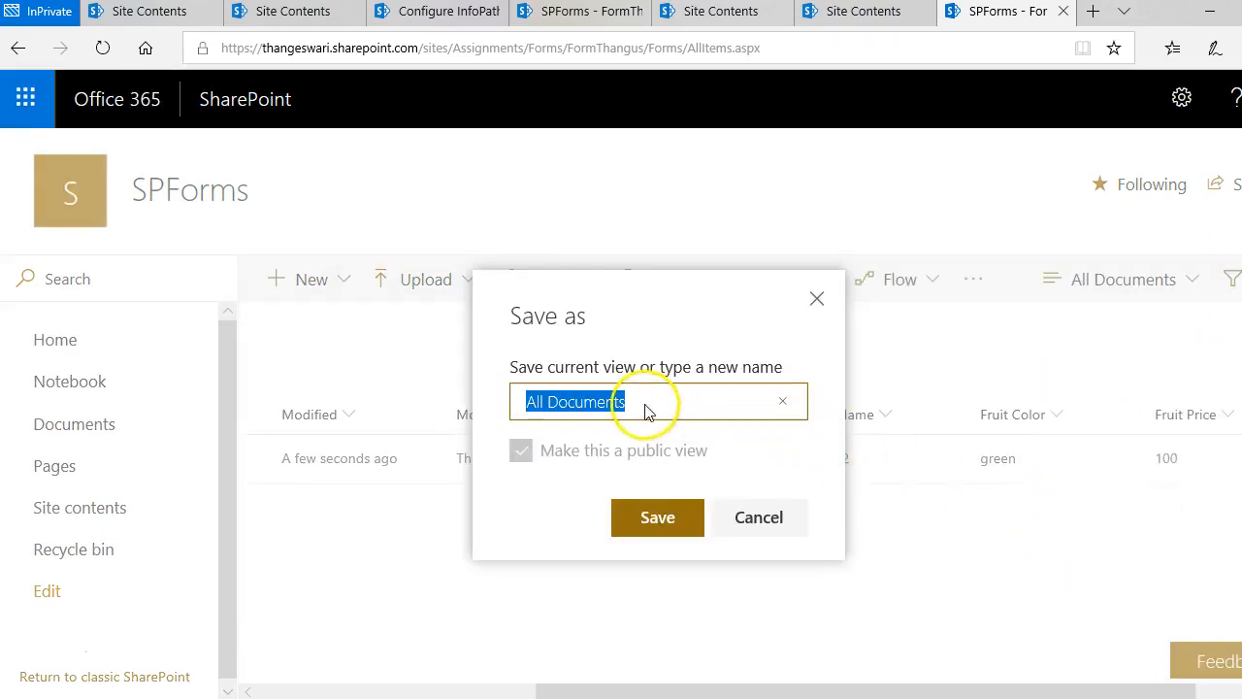
type("Fruits")
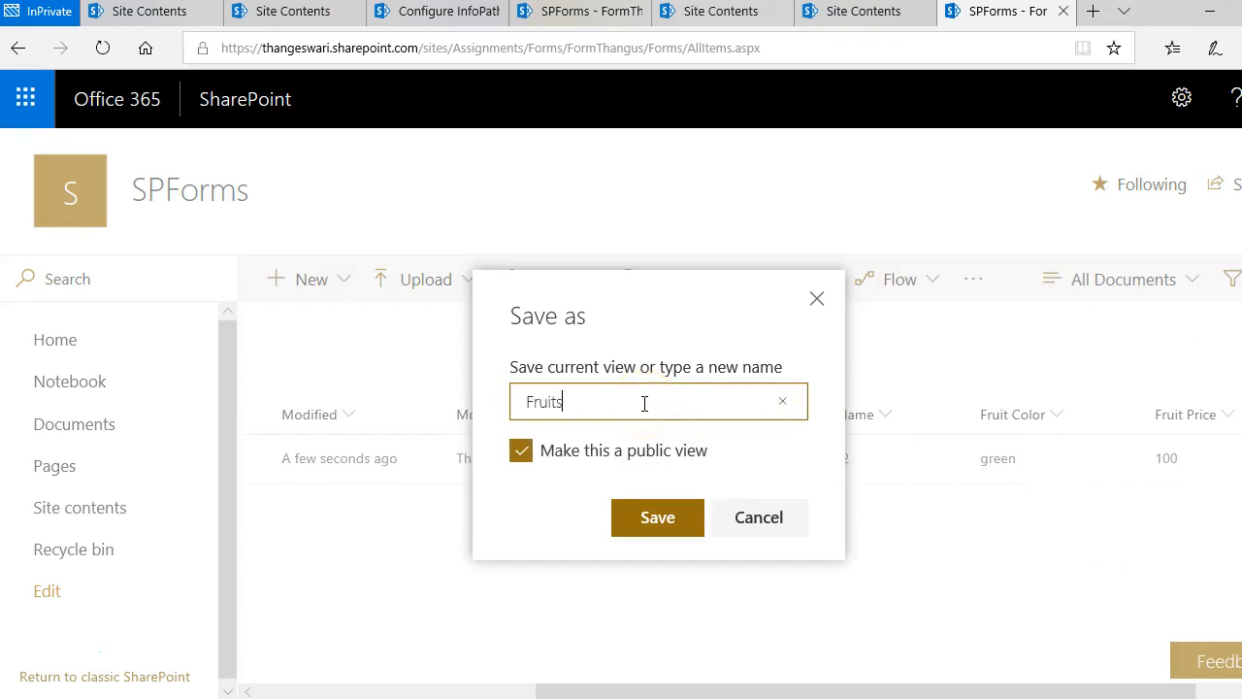
left_click(643, 515)
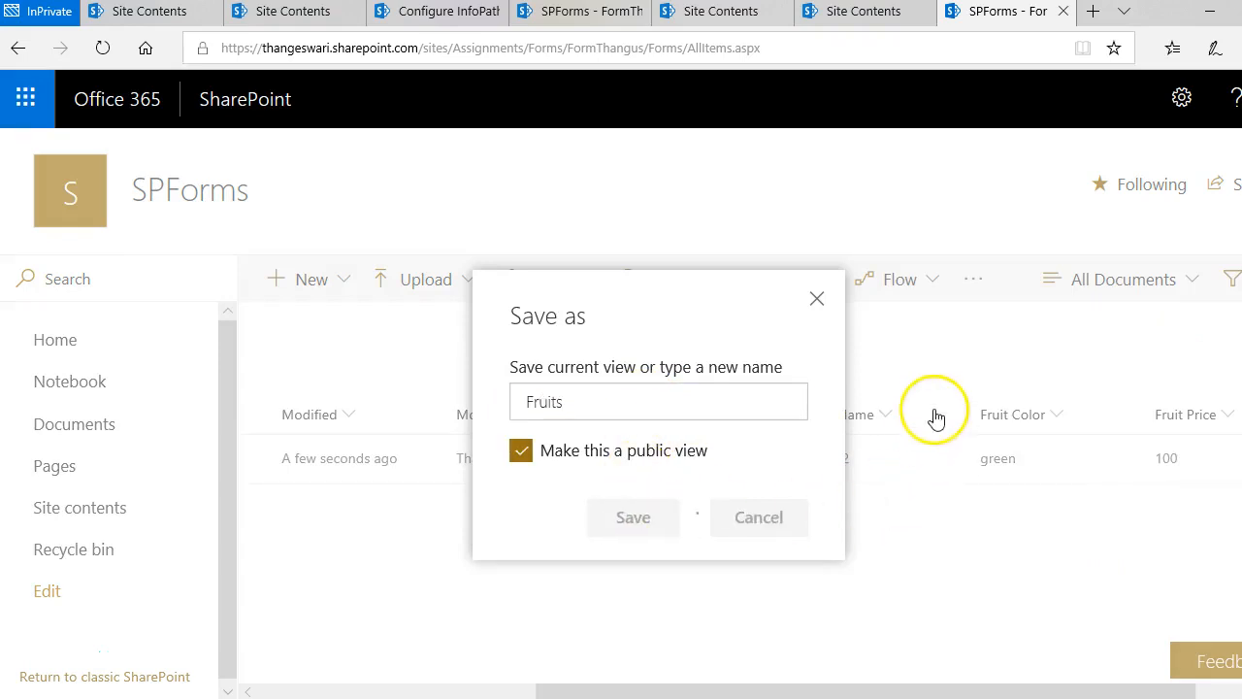
Open the Fruits view for editing and hide its Type, Name and Checked Out To columns.
left_click(1188, 293)
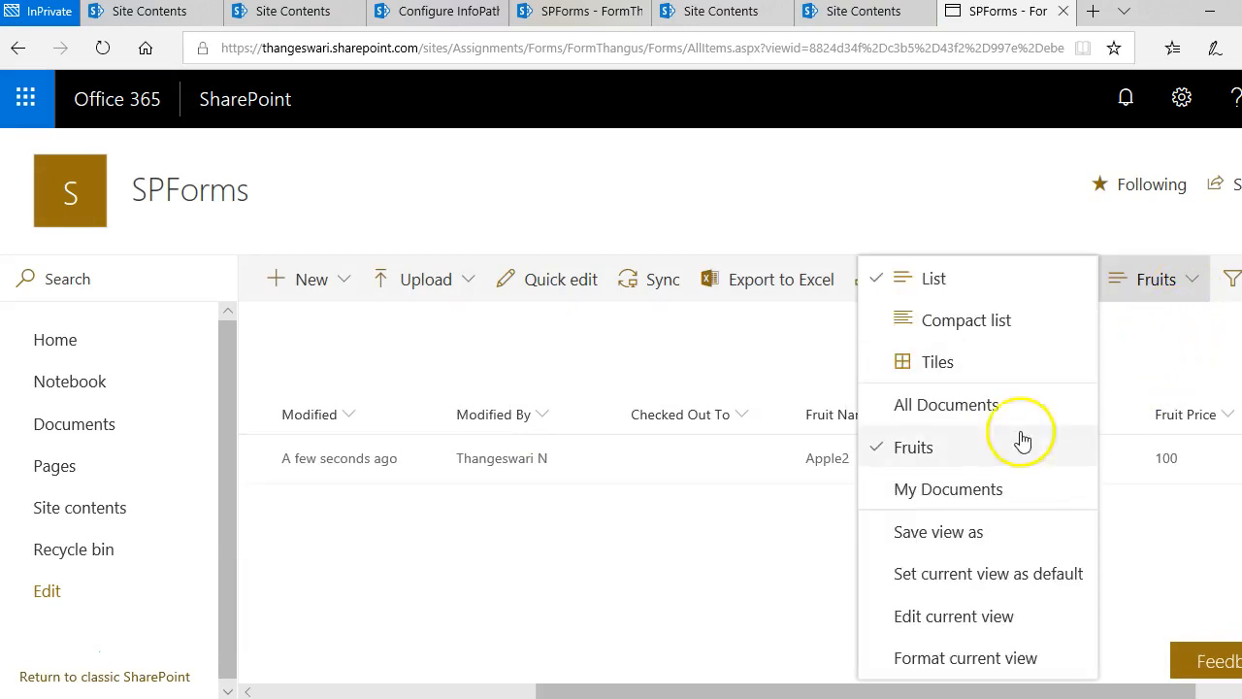
left_click(971, 621)
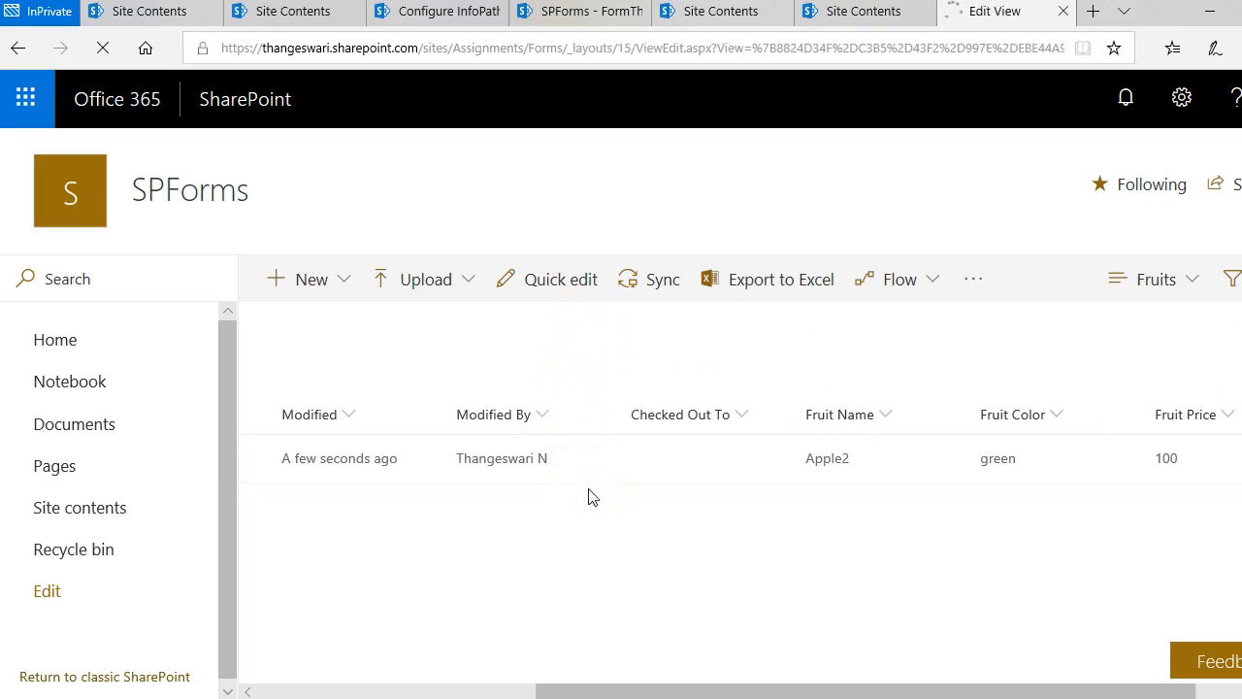
scroll(590, 497, "down", 3)
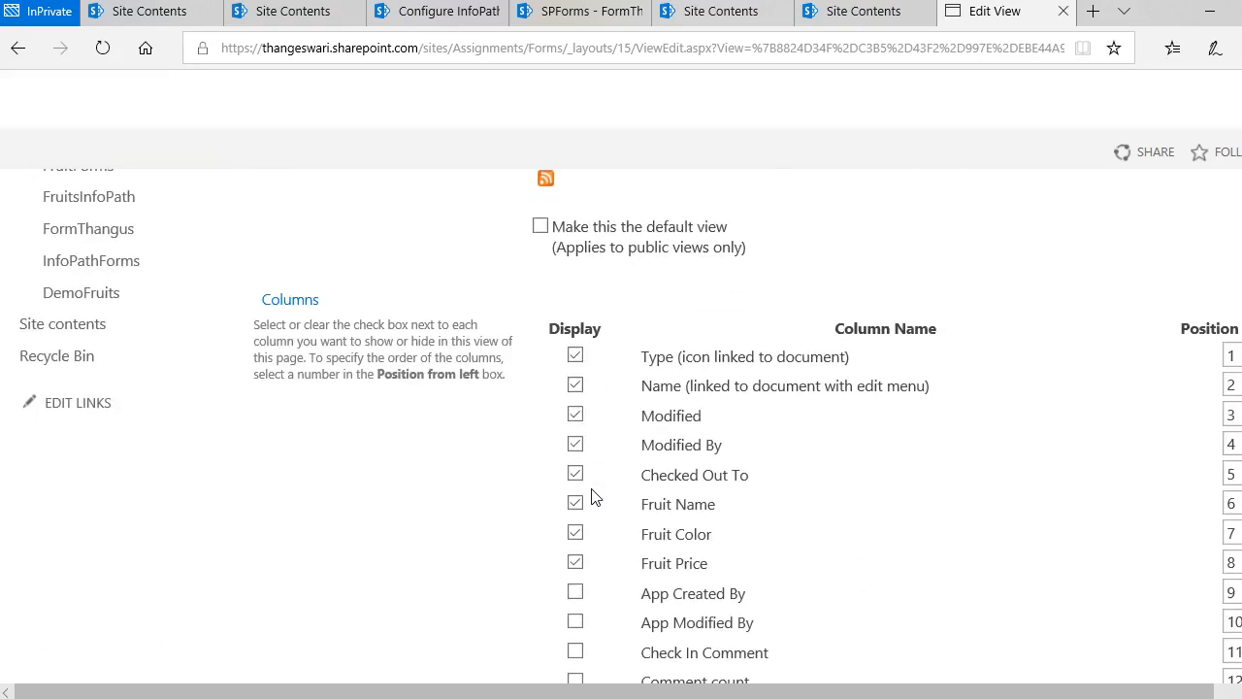
left_click(576, 355)
left_click(576, 385)
scroll(577, 456, "up", 1)
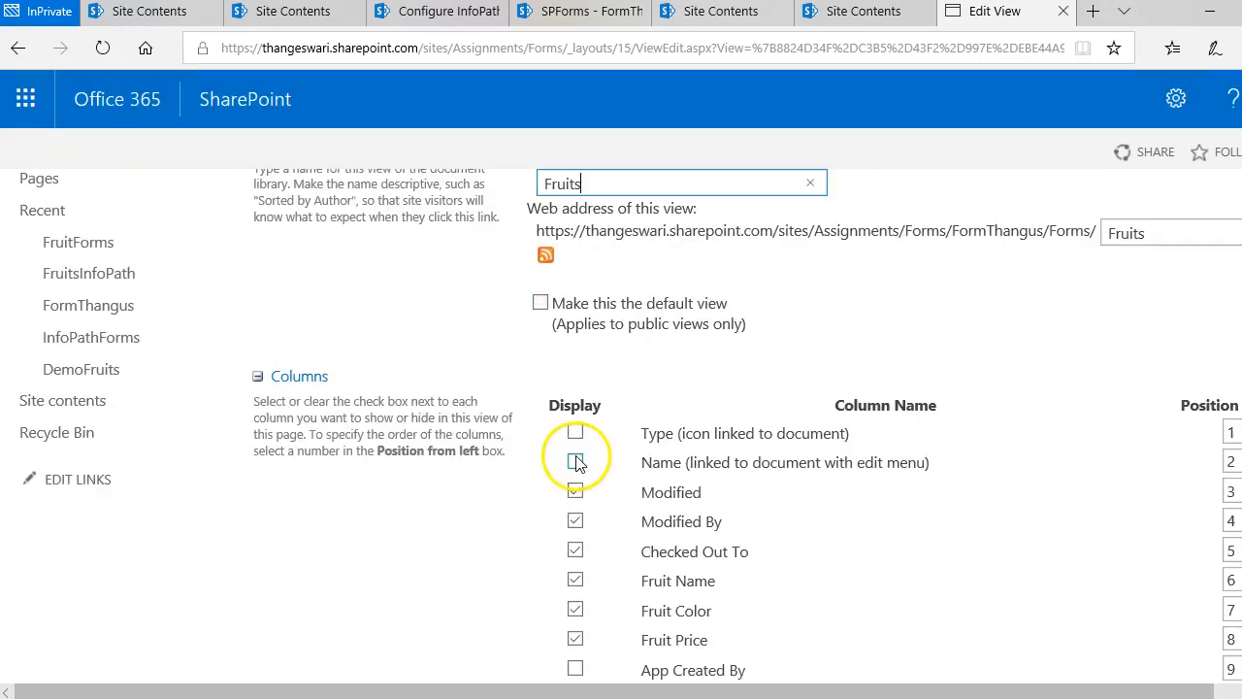
left_click(575, 492)
scroll(575, 518, "down", 1)
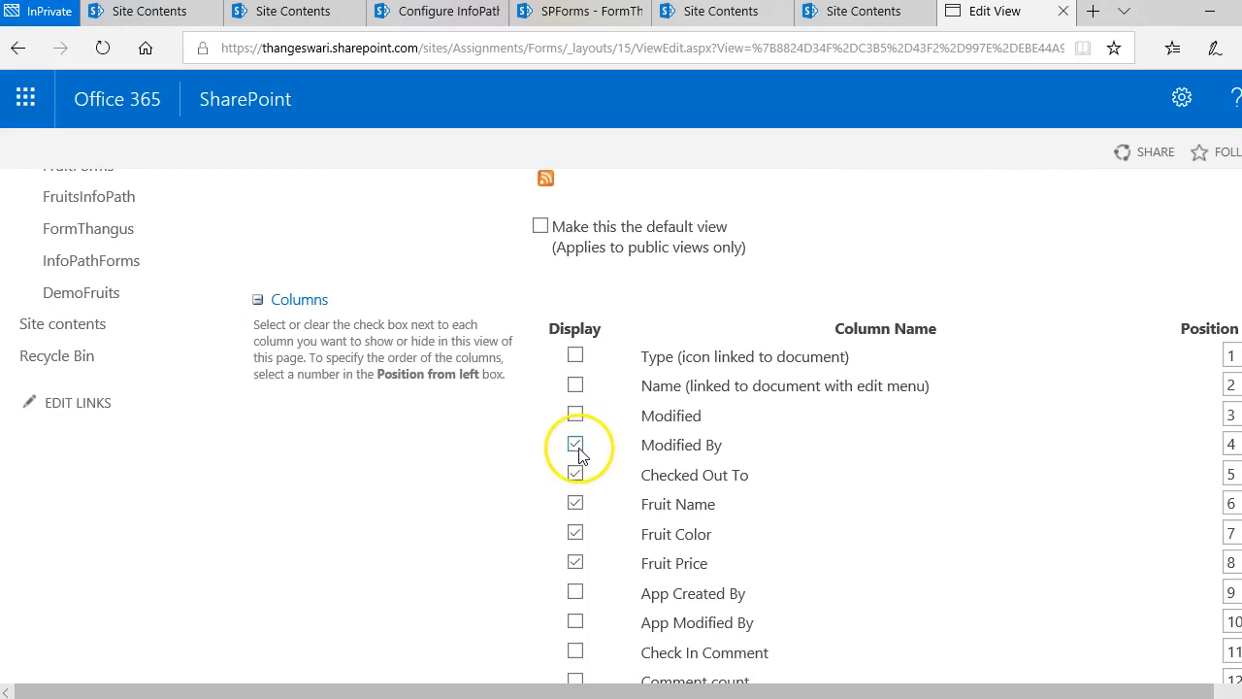
left_click(575, 415)
left_click(576, 475)
scroll(592, 514, "down", 3)
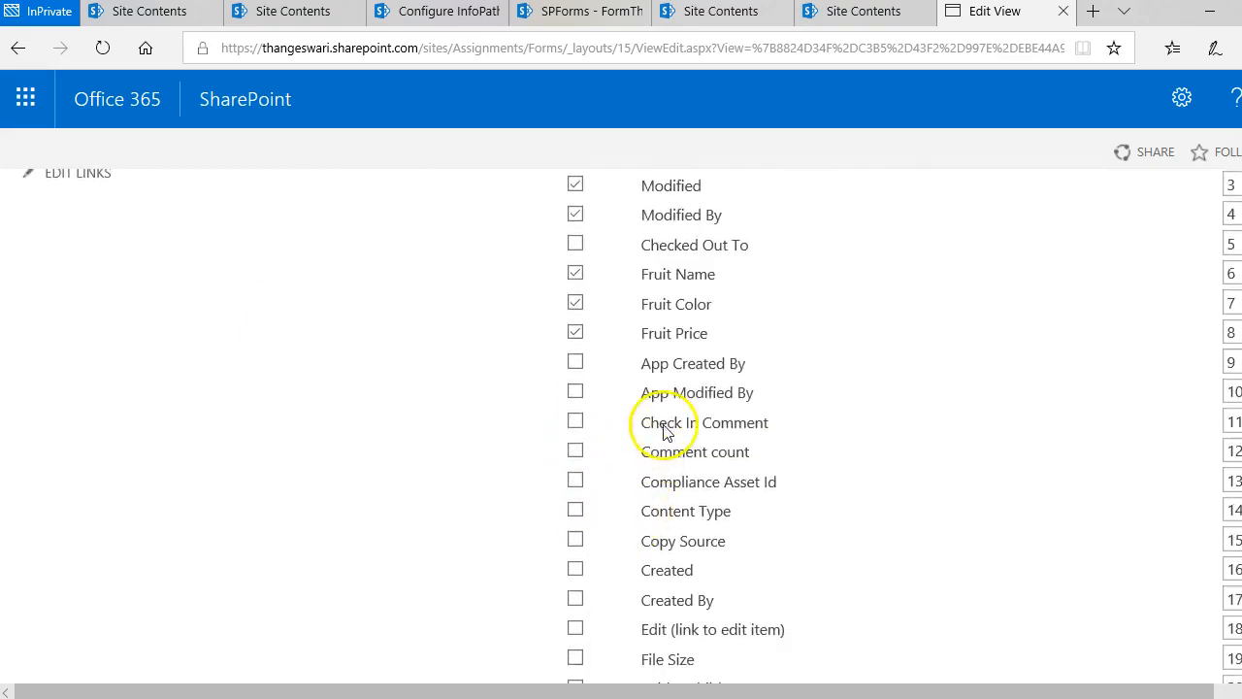
scroll(1009, 463, "up", 6)
scroll(743, 554, "down", 3)
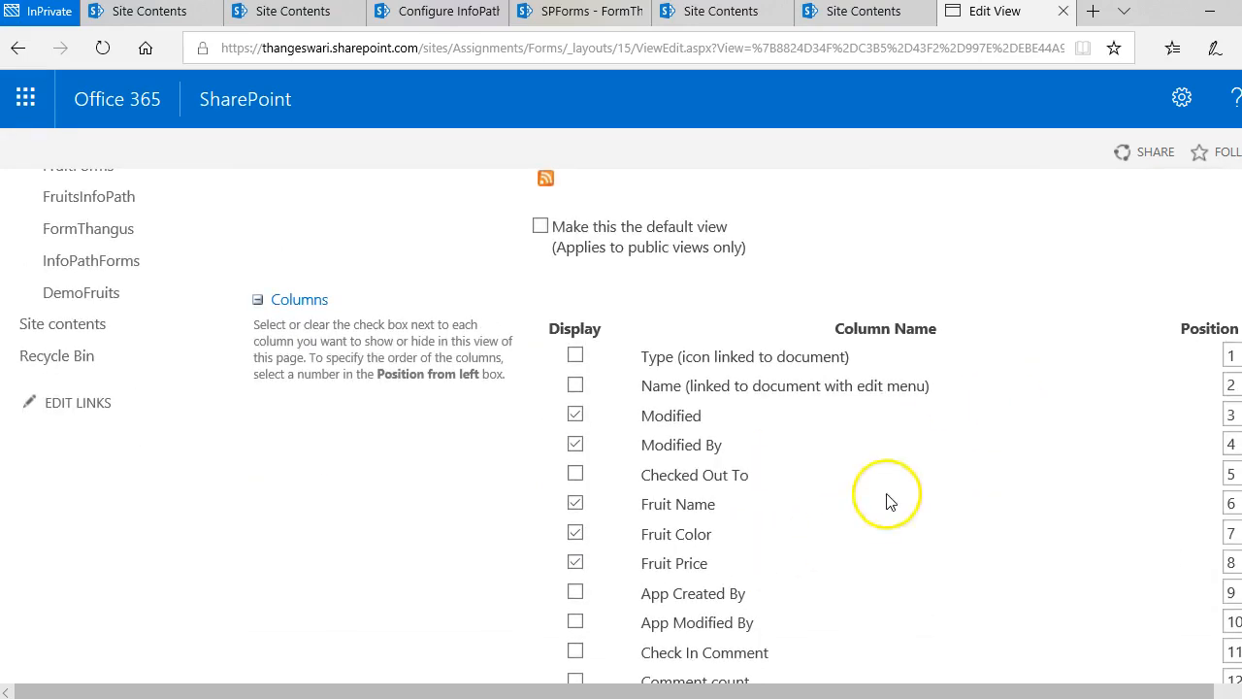
Set the Modified column's position to 15 and Modified By to 19, and try to save the Fruits view.
left_click(1231, 403)
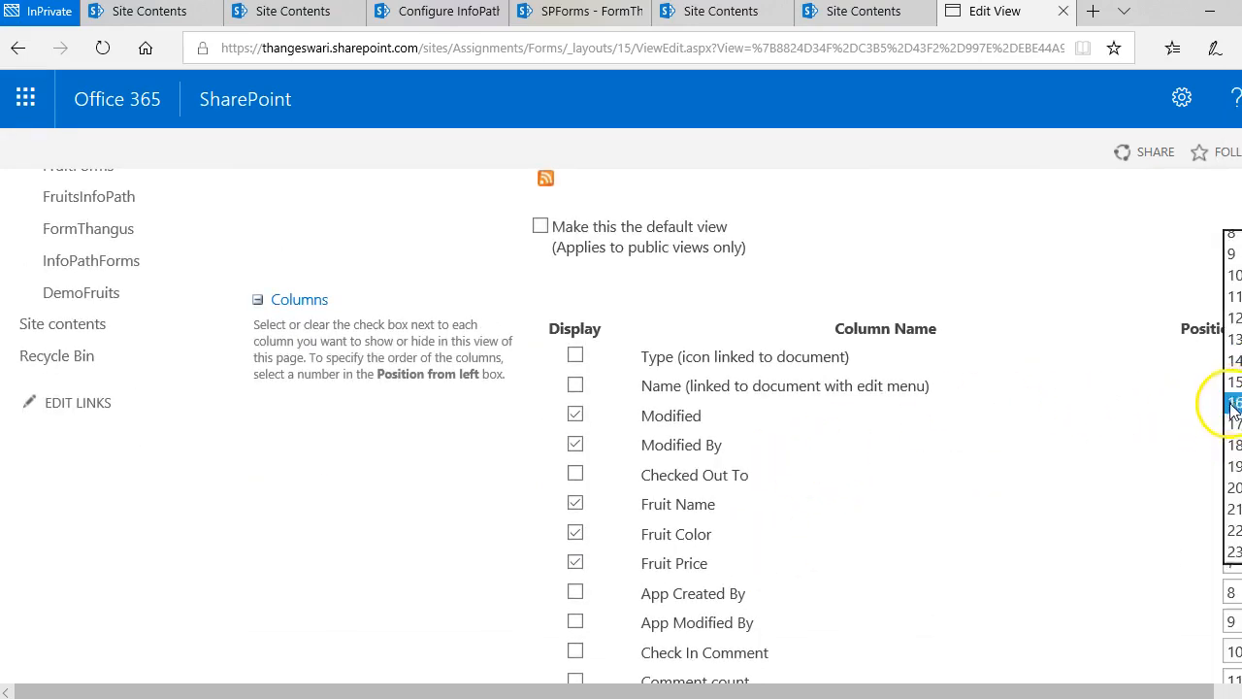
left_click(1232, 442)
left_click(1230, 466)
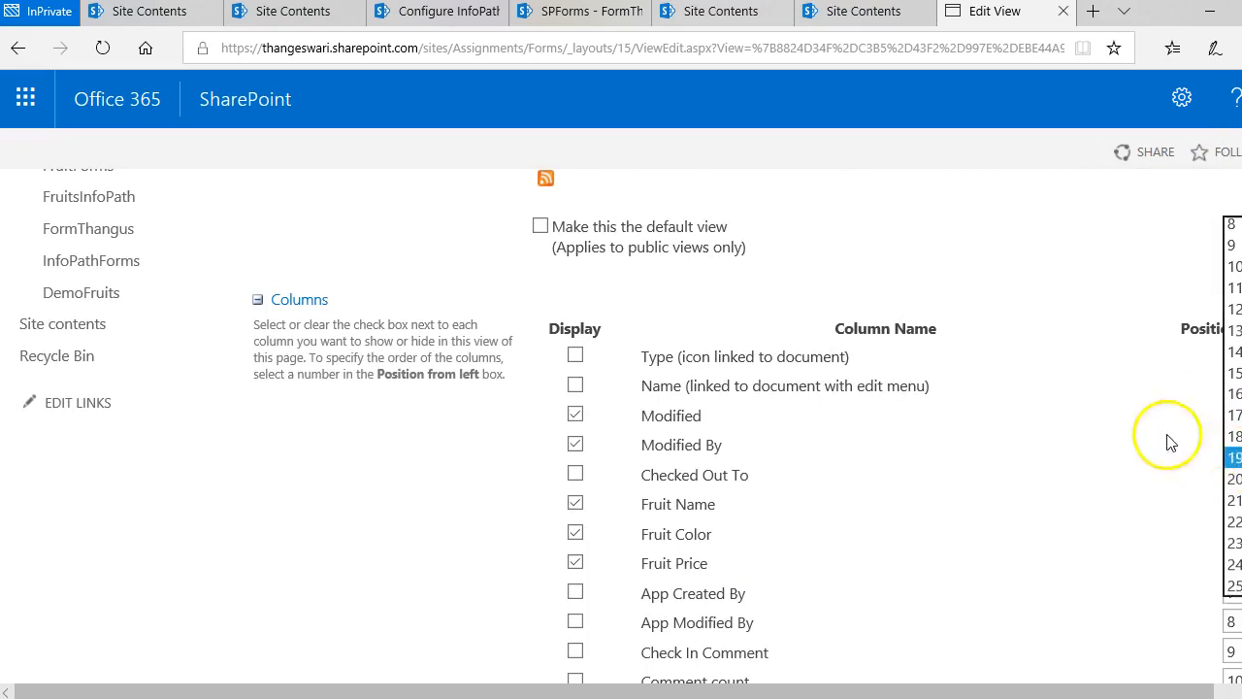
scroll(1129, 260, "up", 4)
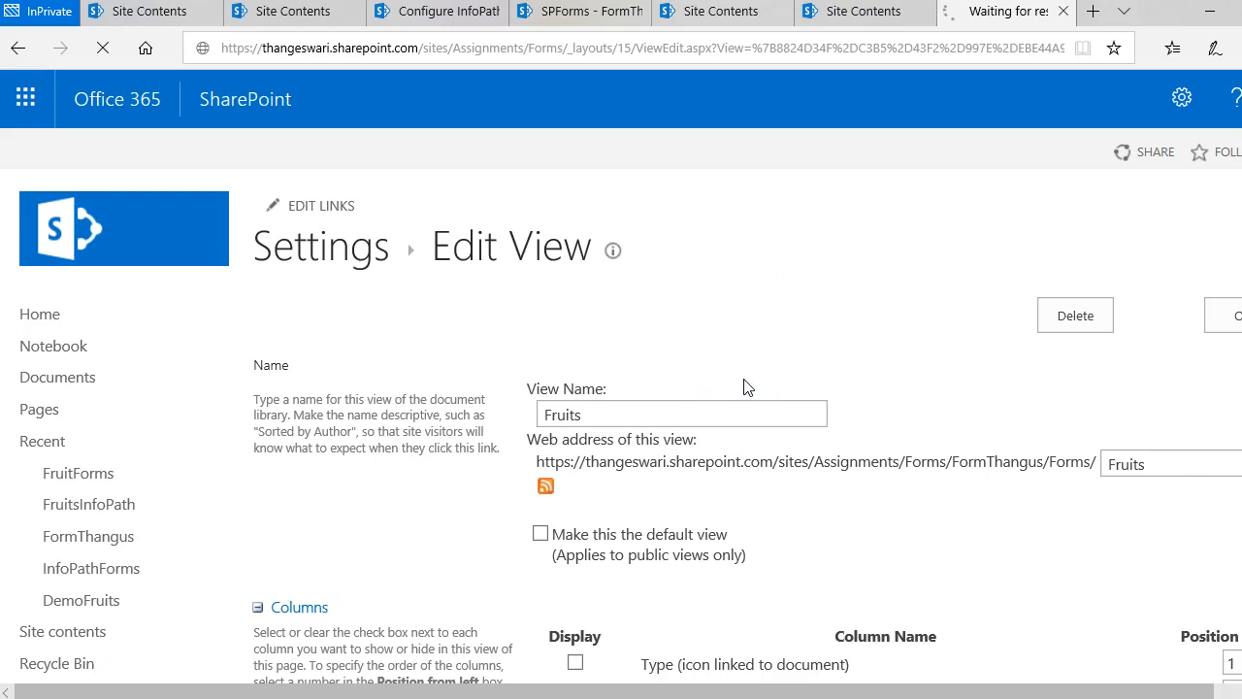
scroll(744, 388, "down", 4)
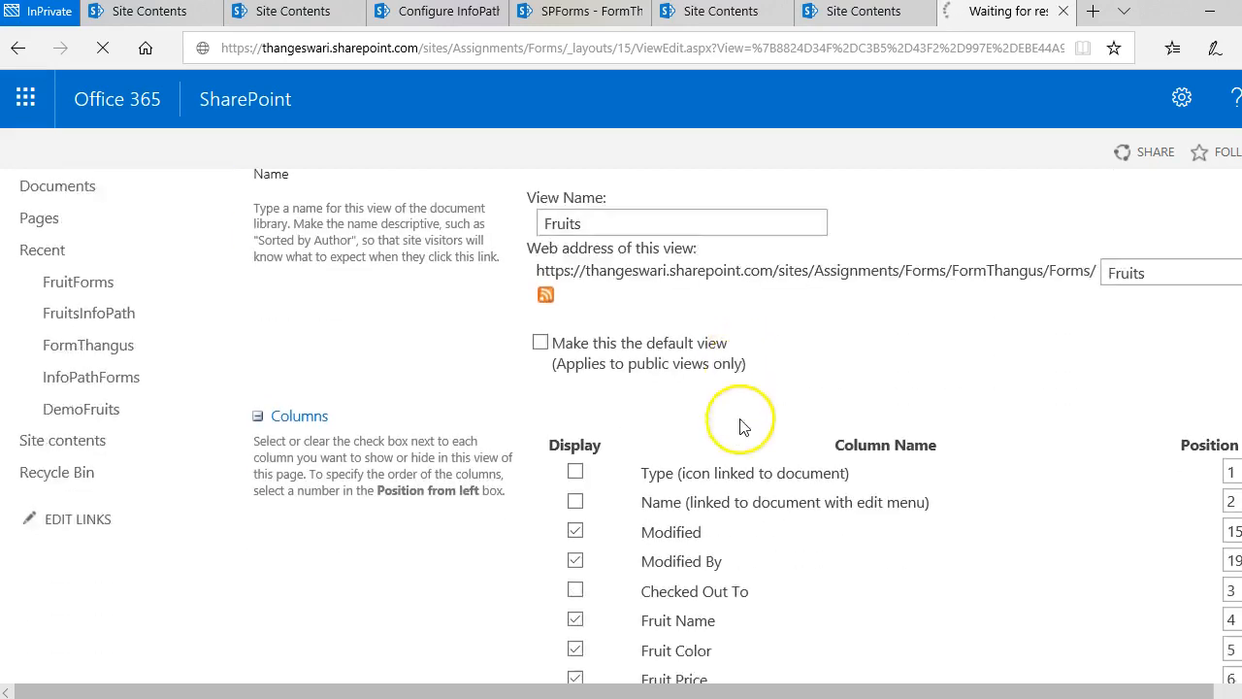
scroll(744, 429, "up", 3)
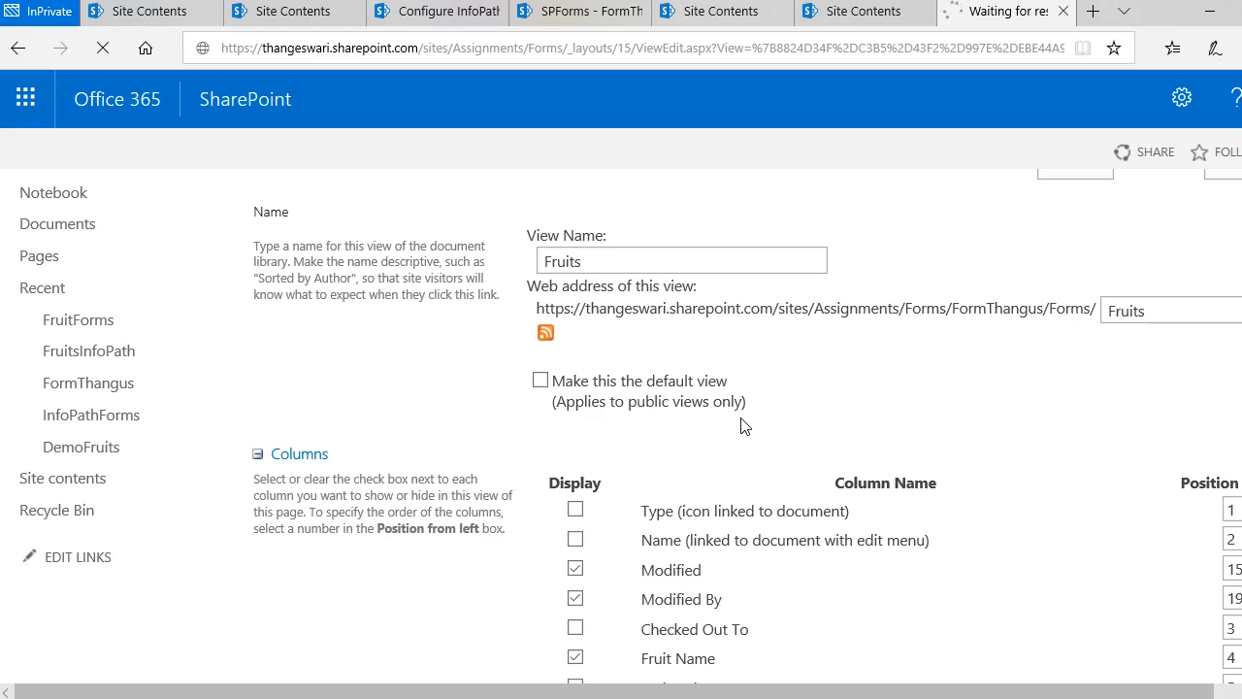
Switch to the other browser window with the FormThangus library and display its Fruits view.
left_click(56, 665)
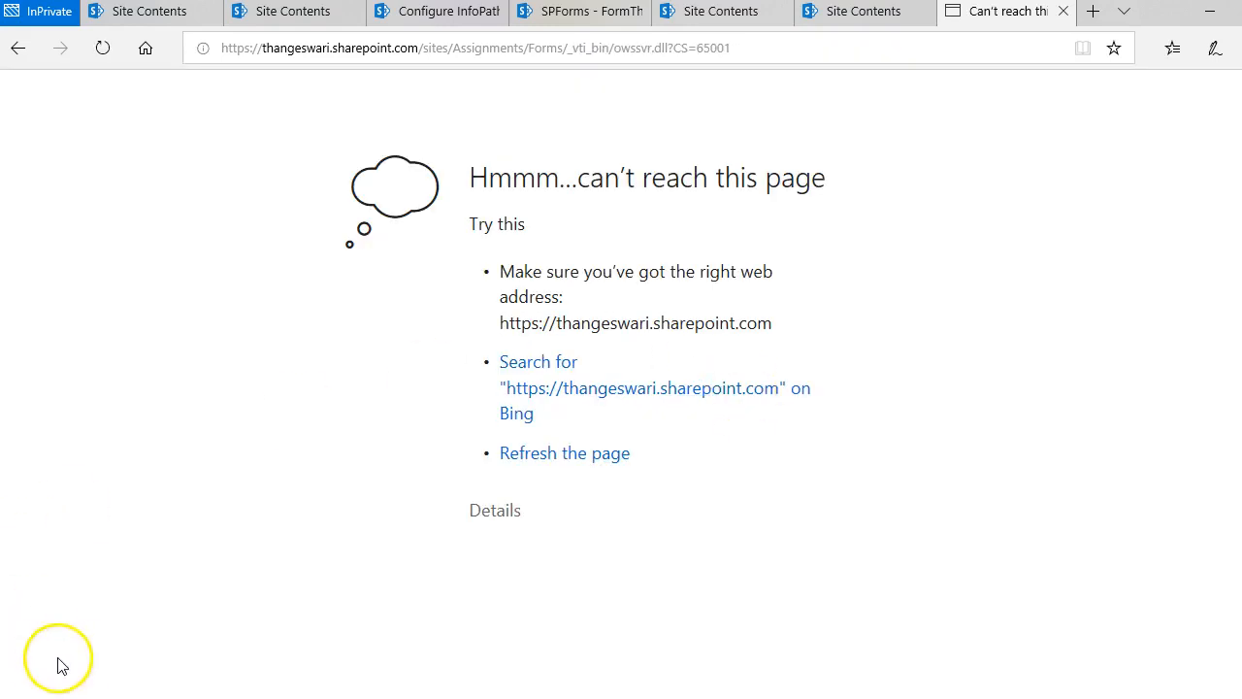
left_click(1099, 284)
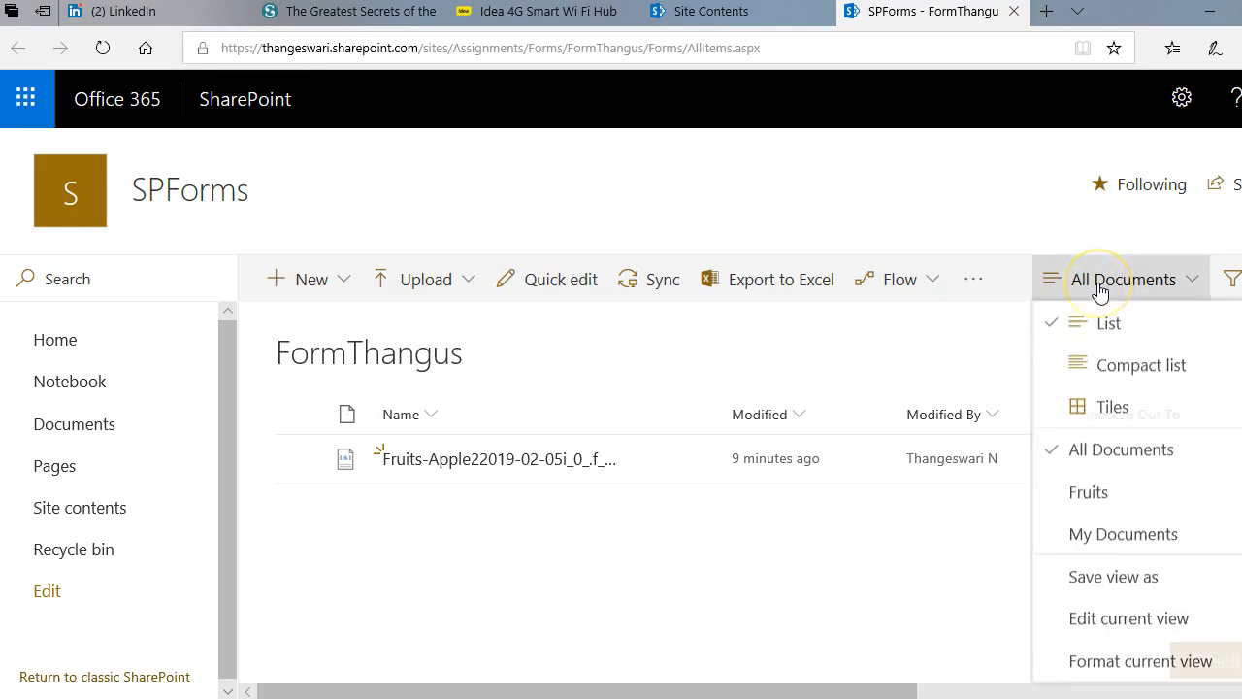
left_click(1091, 494)
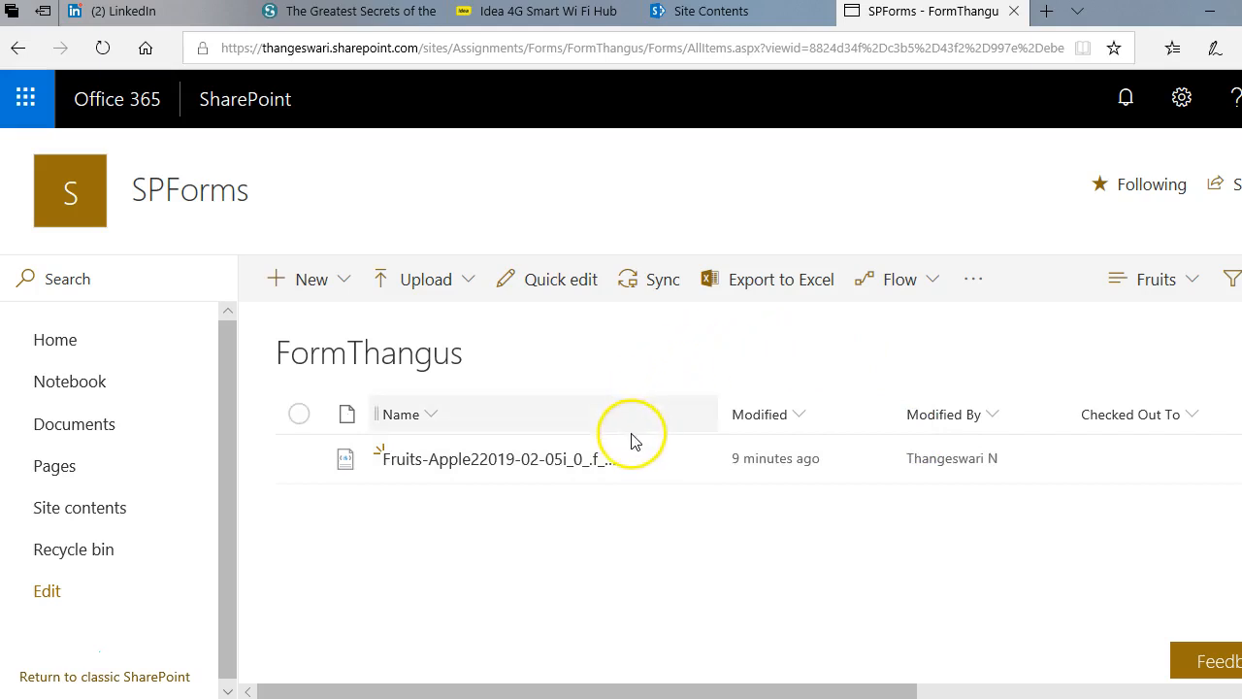
Edit the Fruits view to hide the Type, Name, Modified, Modified By and Checked Out To columns.
left_click(1156, 283)
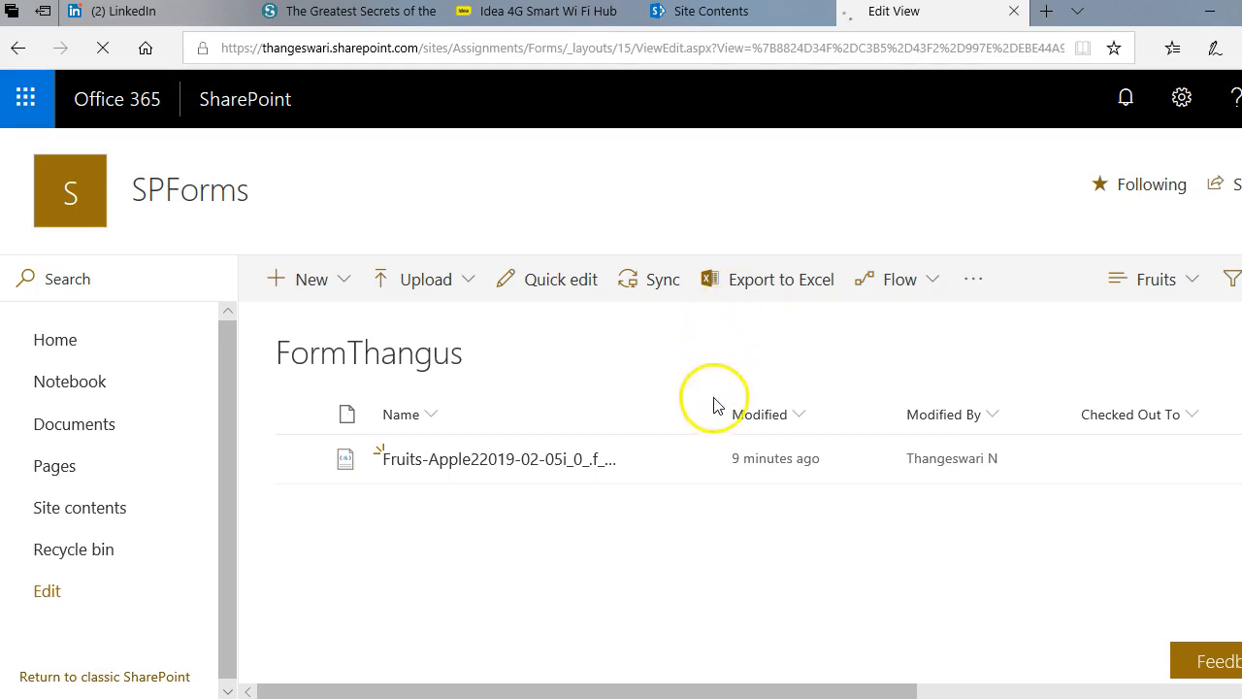
scroll(716, 448, "down", 2)
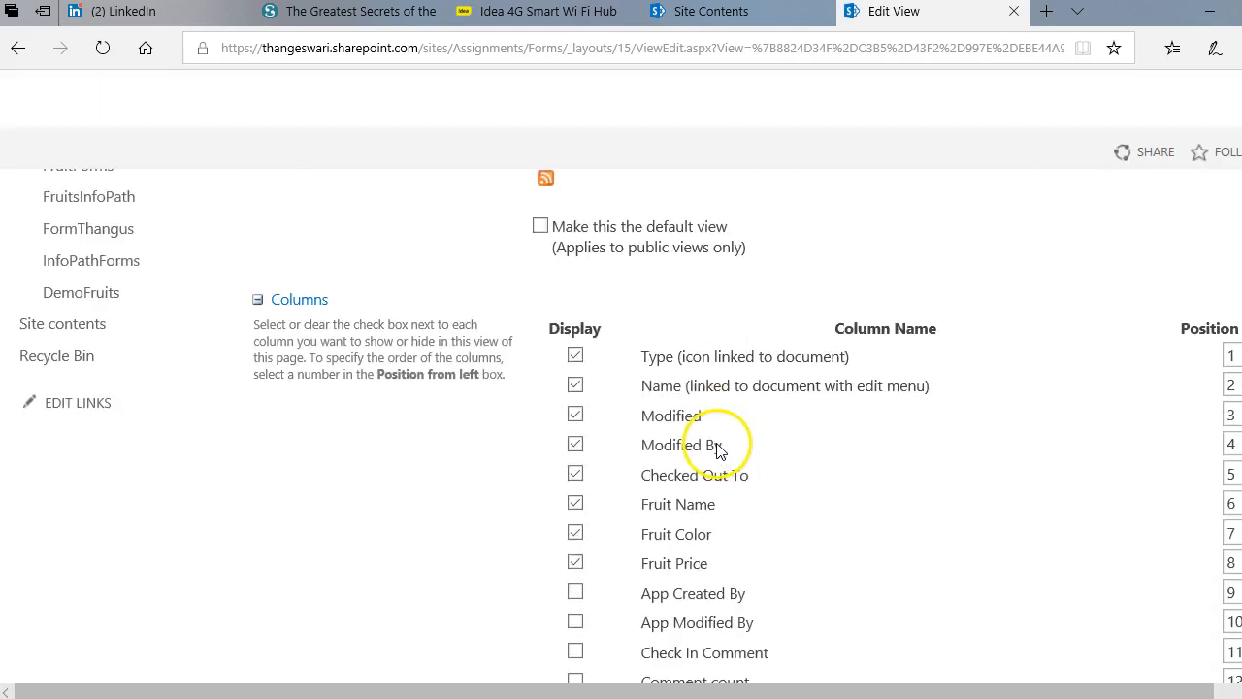
left_click(576, 387)
left_click(575, 415)
left_click(575, 445)
left_click(575, 475)
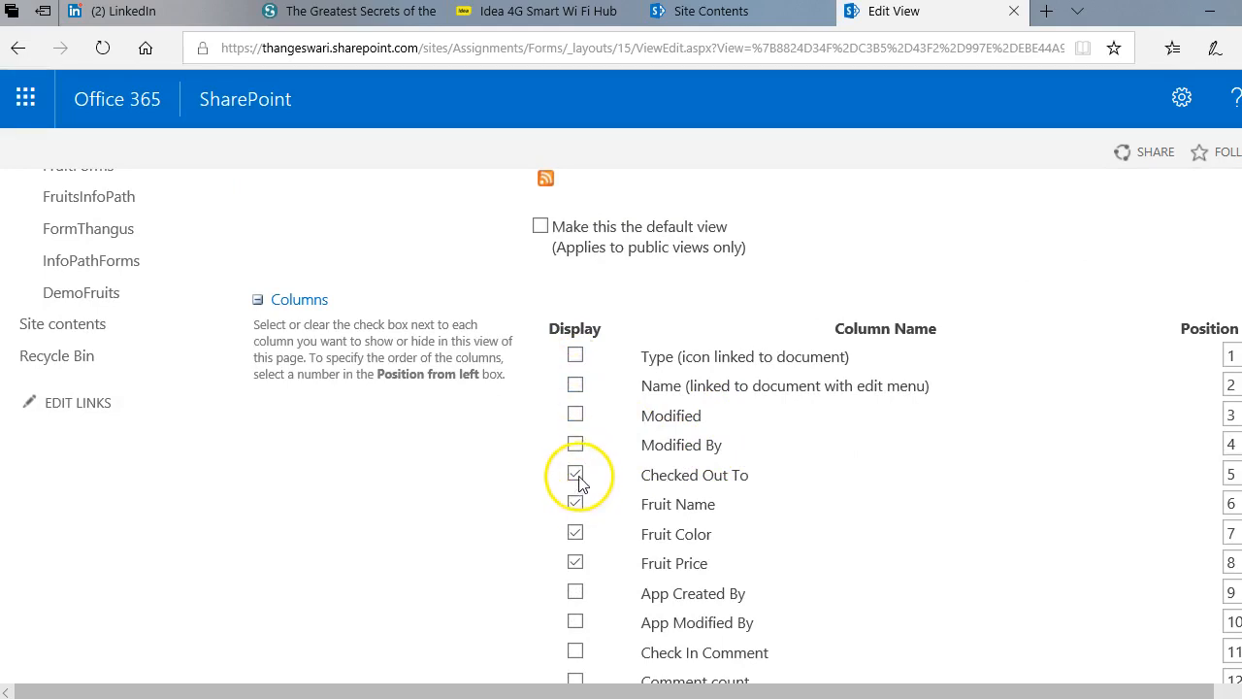
scroll(1100, 323, "up", 3)
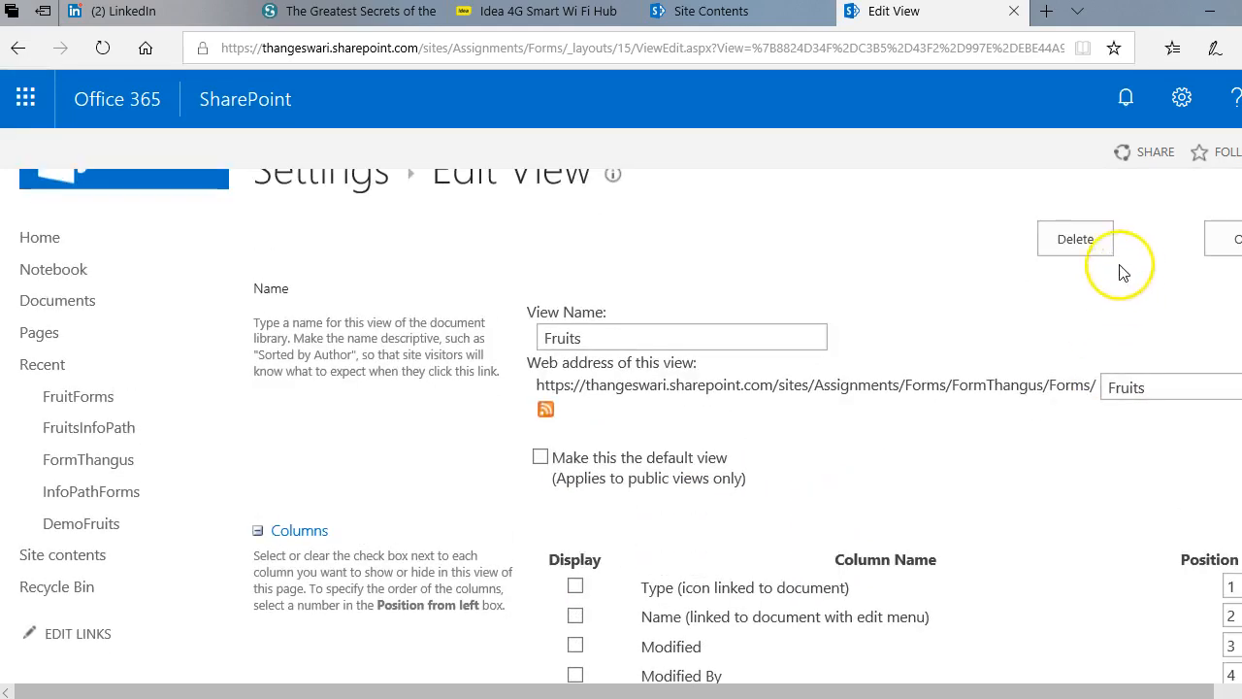